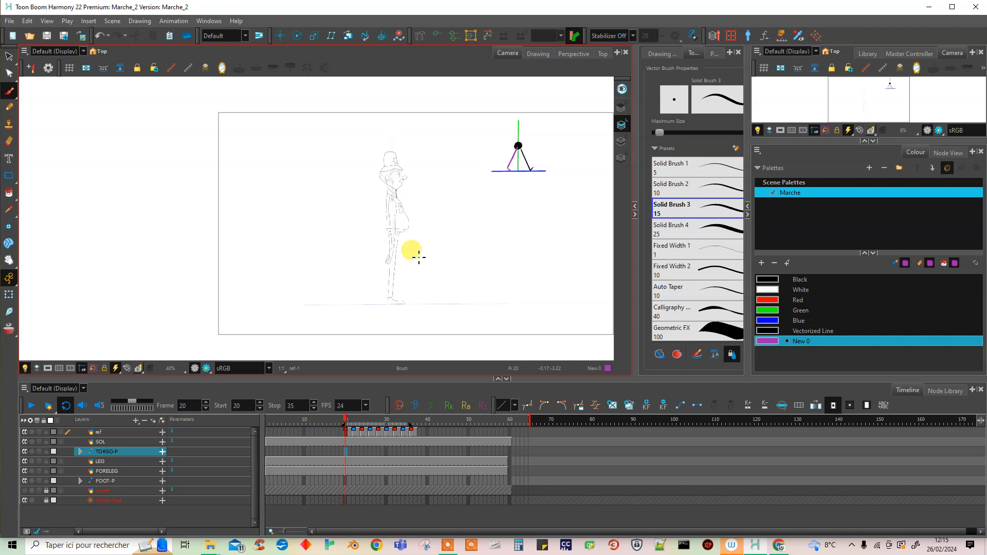
Examine the torso hierarchy and compare which leg lines the LEG and FORELEG layers contain
click(80, 452)
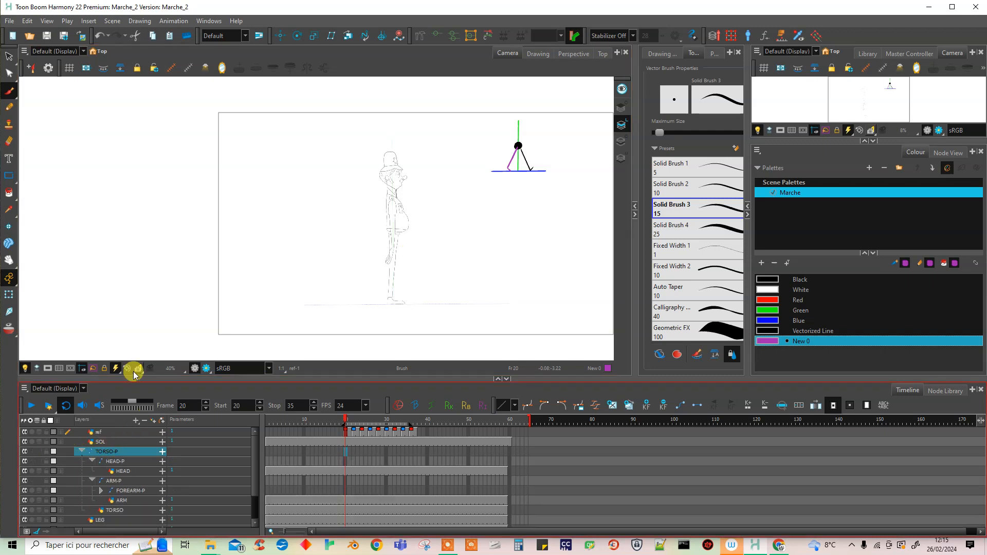
click(81, 454)
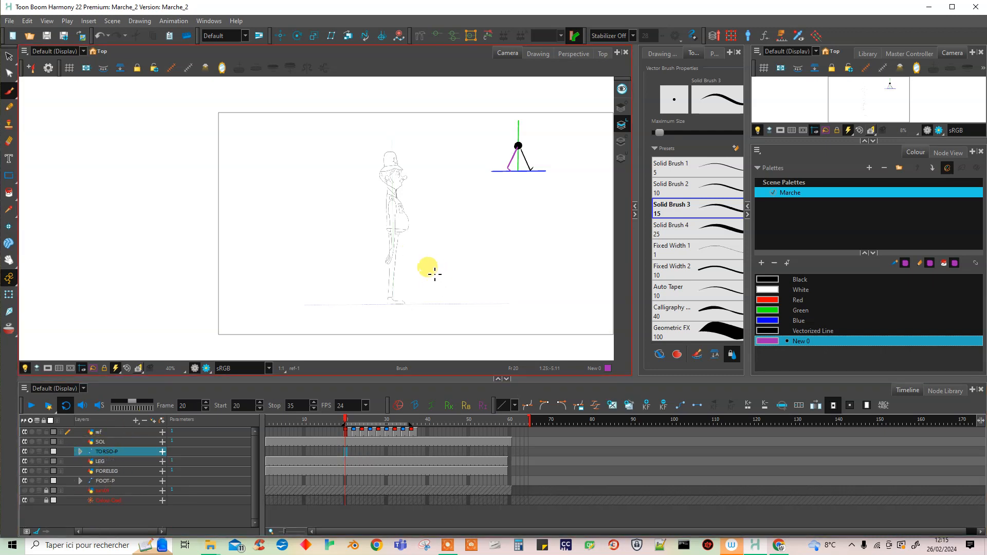
scroll(427, 265, up, 1)
scroll(427, 265, up, 1)
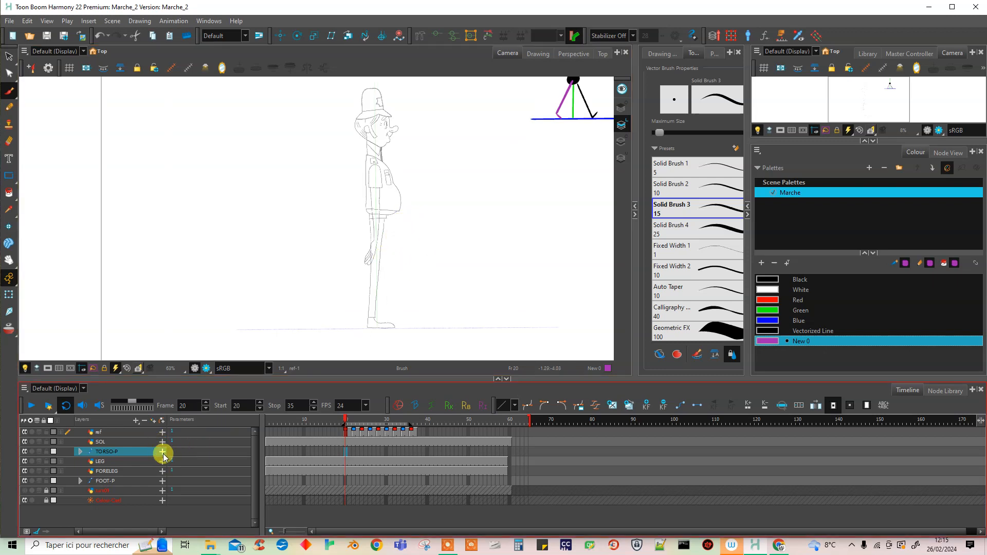
drag(258, 476, 337, 470)
click(119, 456)
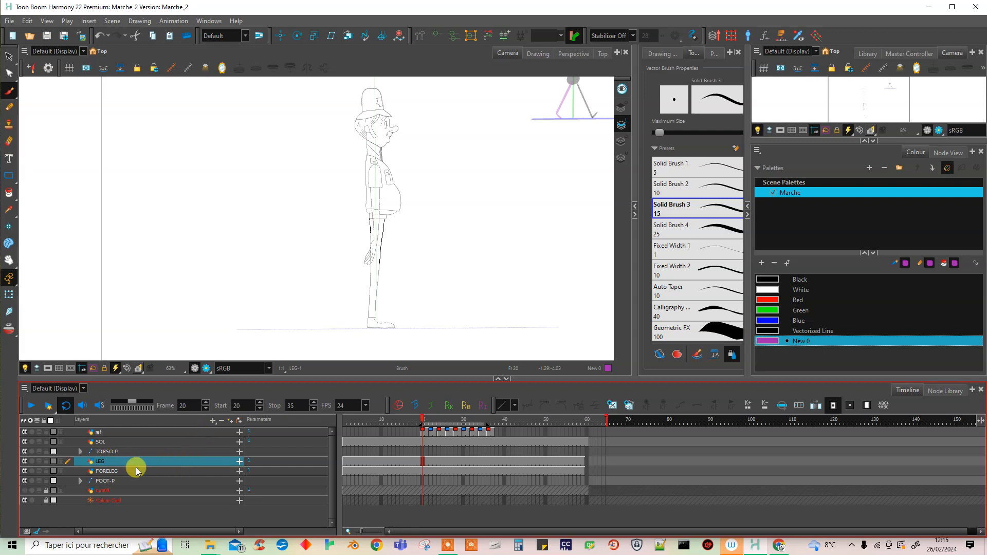
click(136, 472)
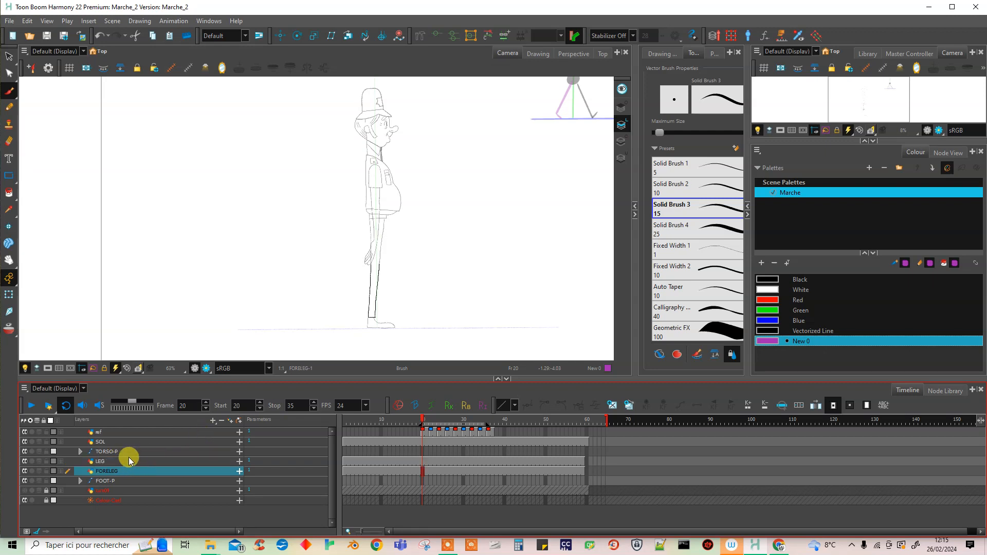
click(130, 462)
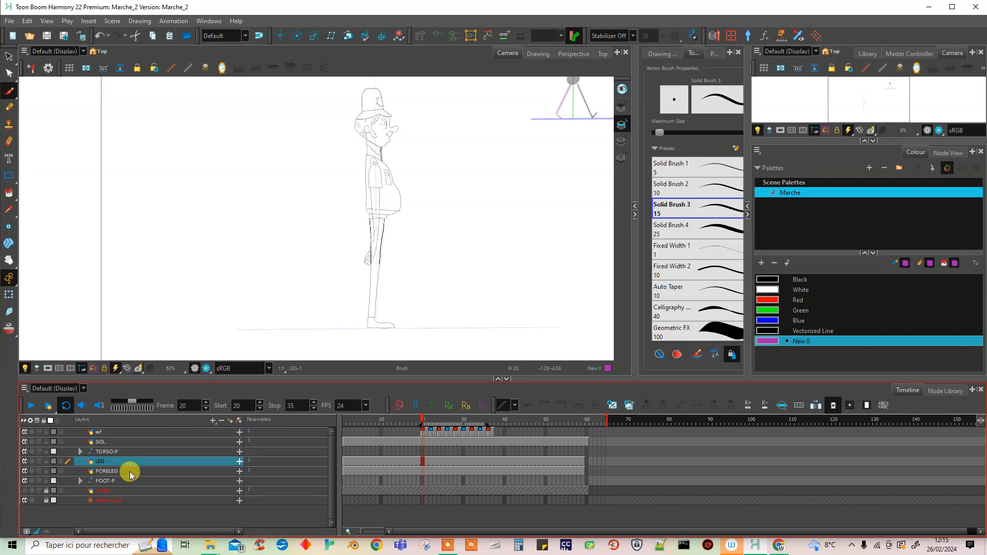
click(135, 472)
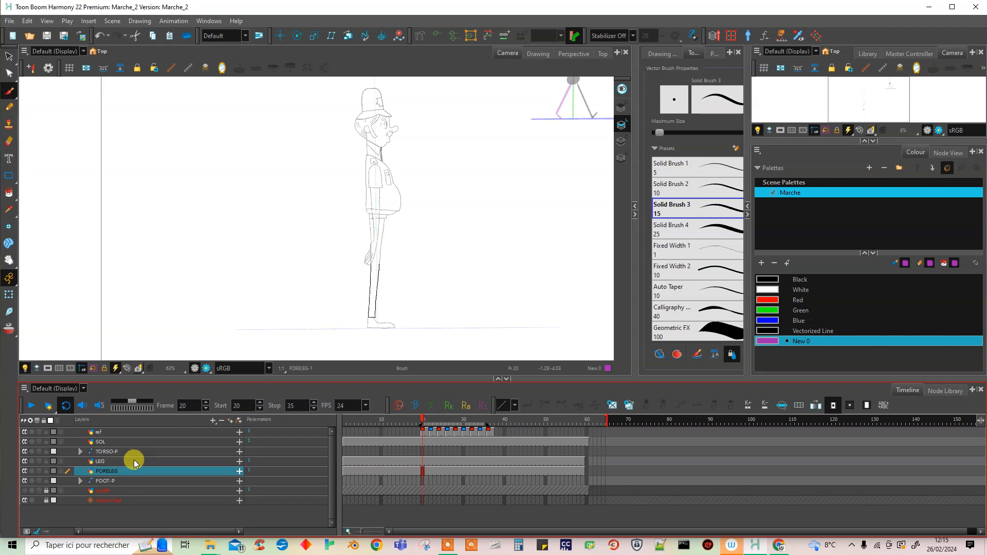
click(133, 462)
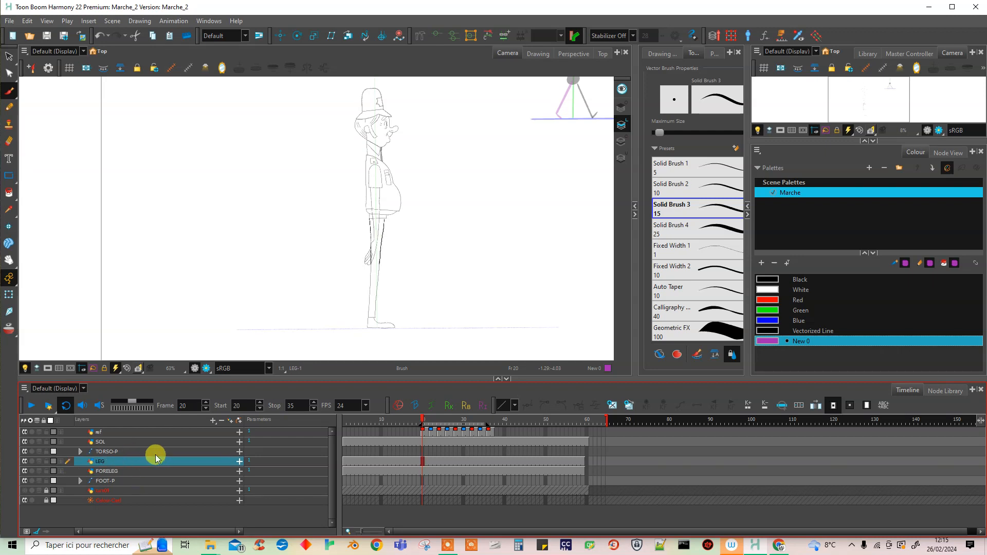
Cut the lower-leg strokes from the FORELEG drawing and paste them into the LEG drawing at frame 20
click(151, 472)
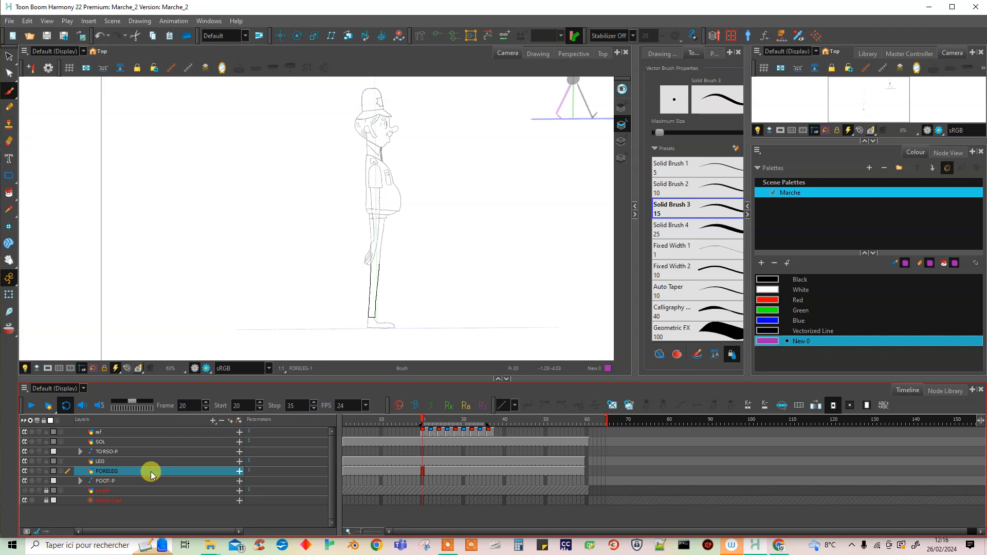
click(12, 55)
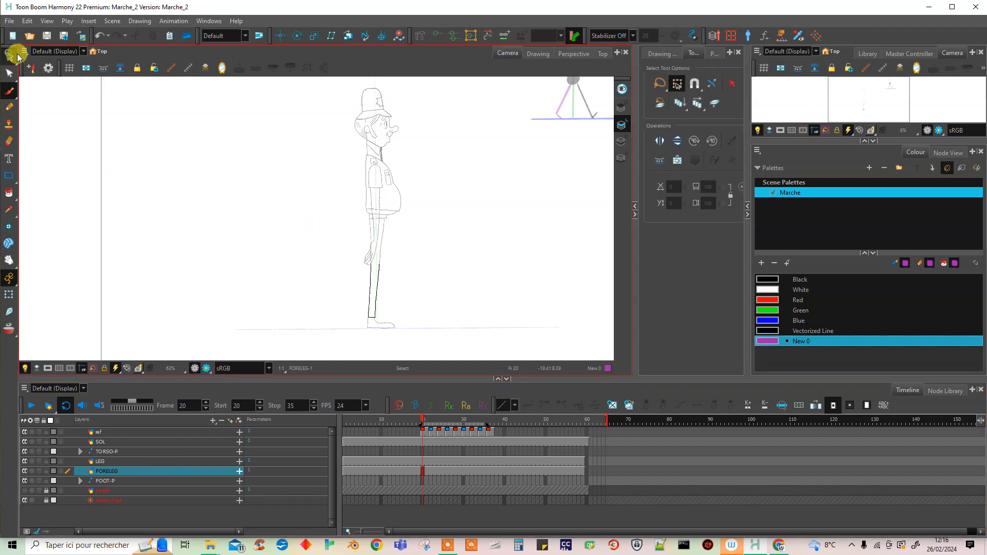
drag(368, 241, 417, 330)
scroll(424, 296, up, 1)
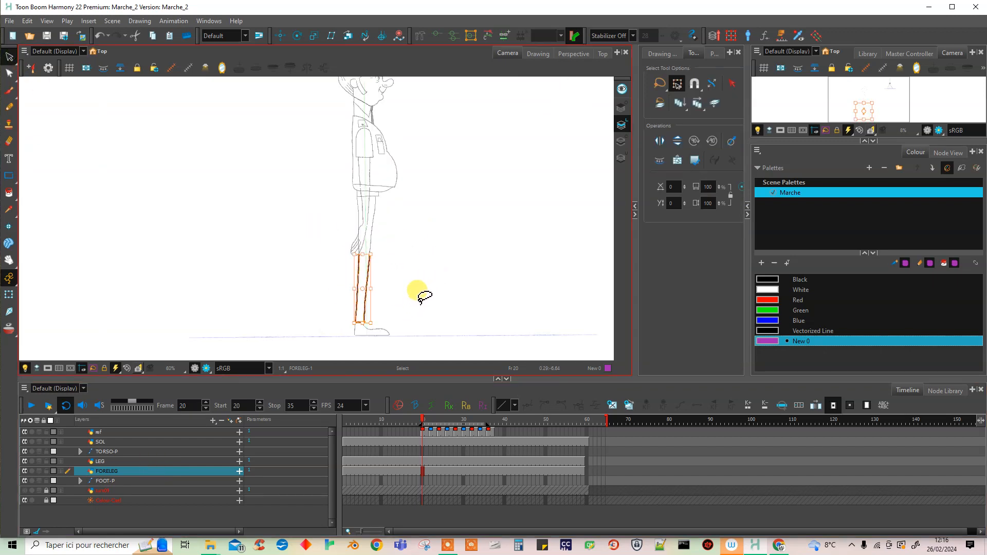
scroll(424, 296, up, 1)
scroll(445, 282, up, 1)
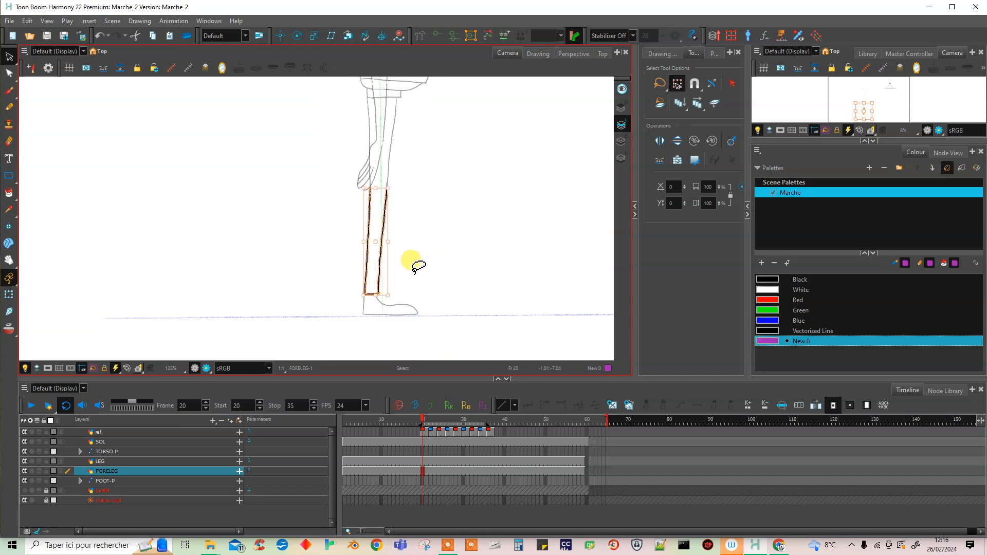
key(ctrl+x)
click(144, 461)
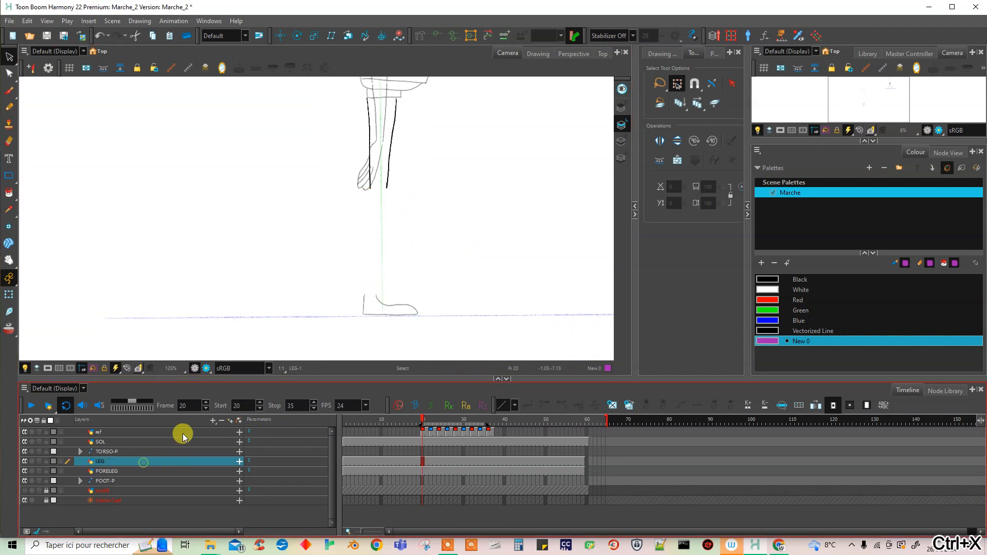
key(ctrl+v)
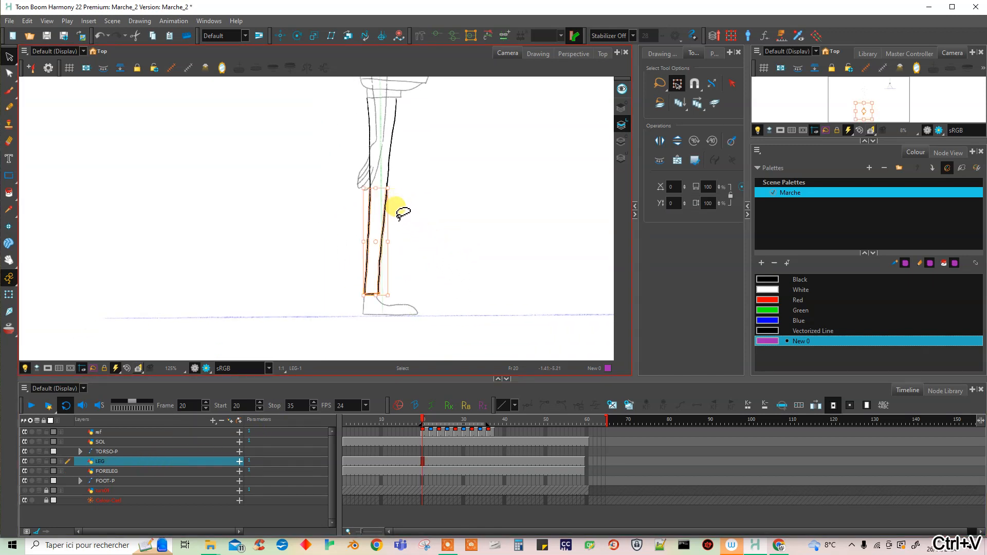
scroll(385, 190, up, 3)
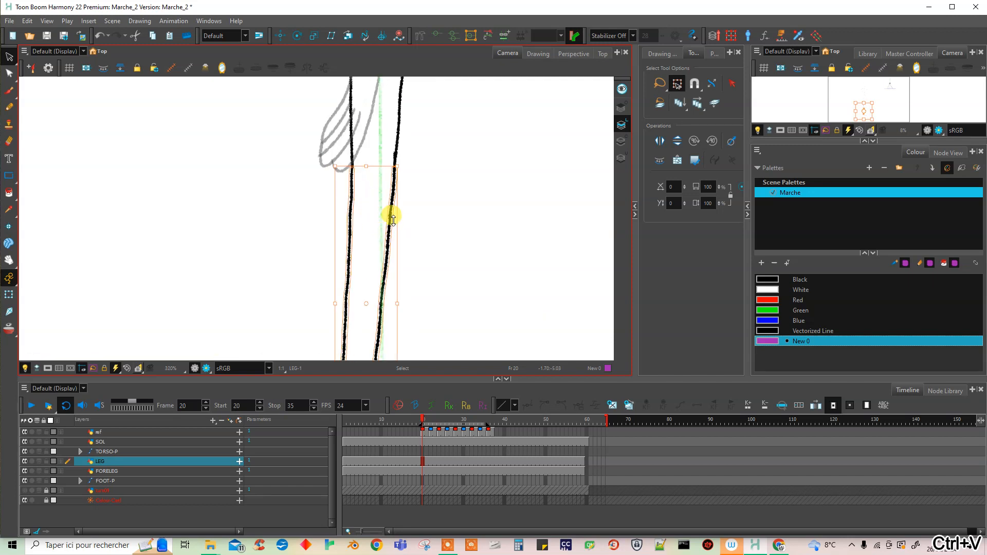
scroll(393, 219, down, 3)
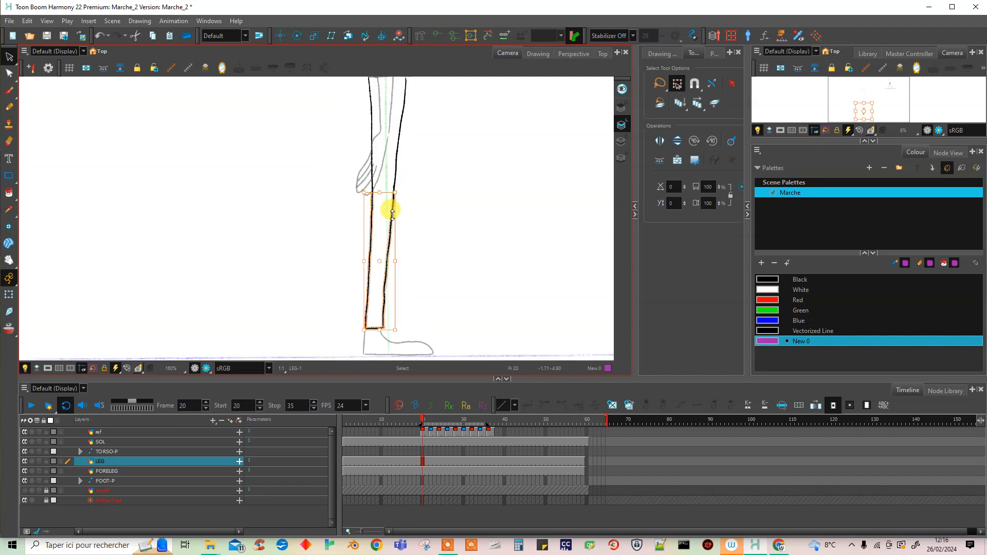
Add a new swatch to the Marche palette for the pasted lower-leg strokes, set its colour to black, and deselect the strokes
click(762, 266)
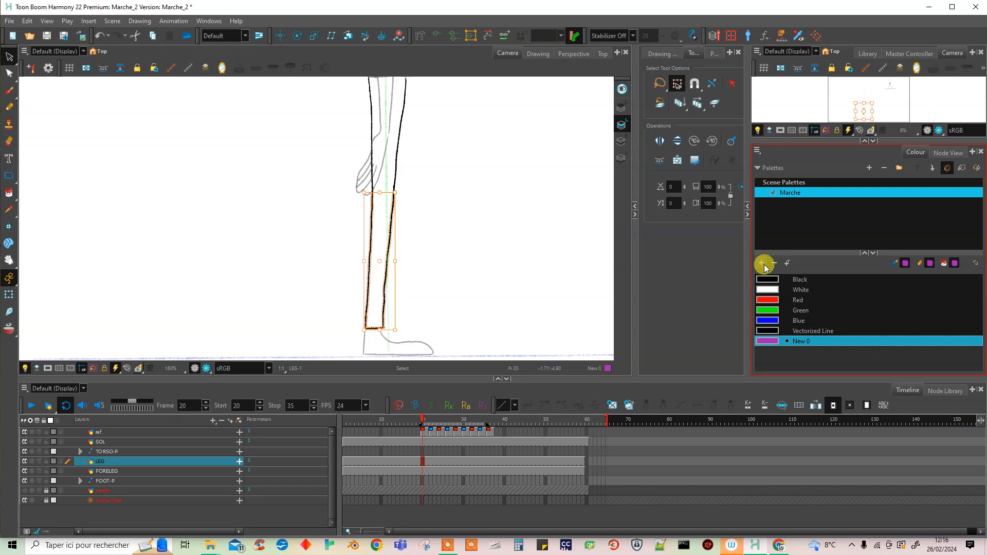
click(763, 266)
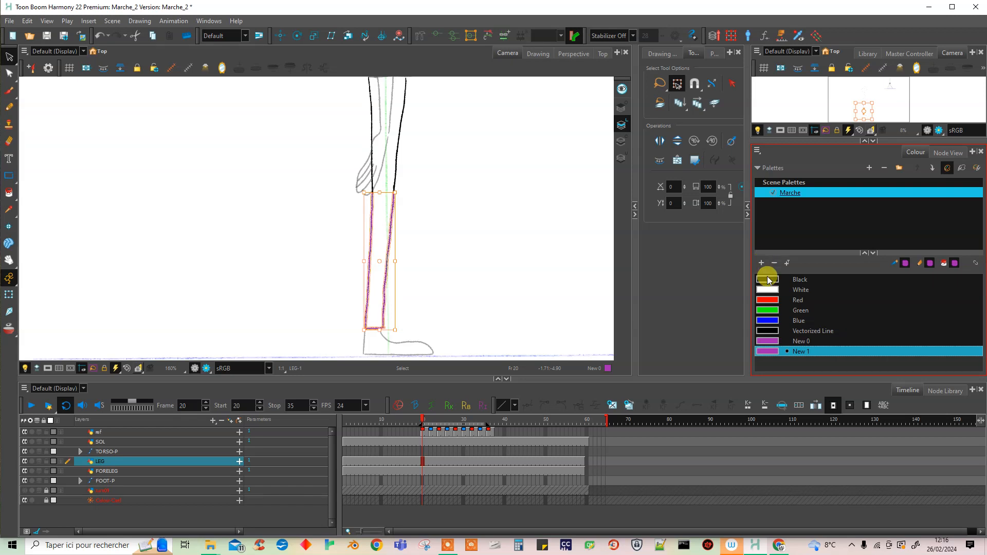
double_click(767, 351)
drag(470, 214, 385, 331)
drag(463, 190, 358, 198)
click(602, 171)
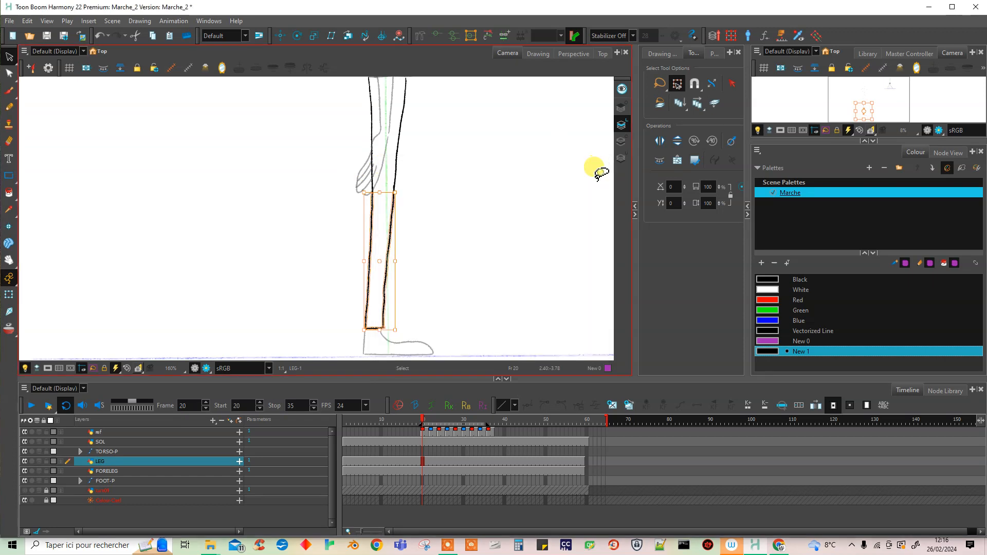
click(532, 306)
Check the colour separation of the LEG drawing's upper and lower lines with Select by Colour, and restore the normal Select tool
key(space)
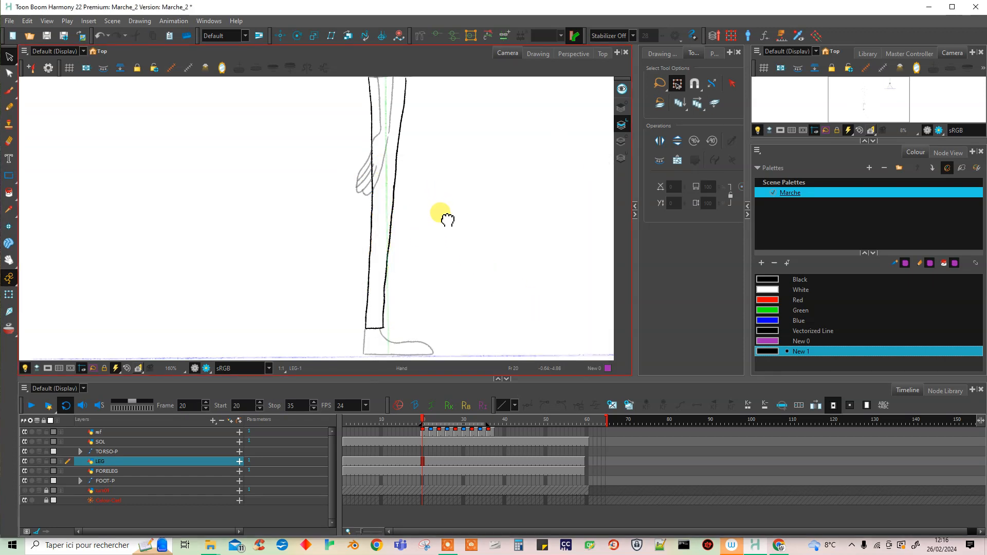
drag(445, 214, 432, 236)
click(8, 57)
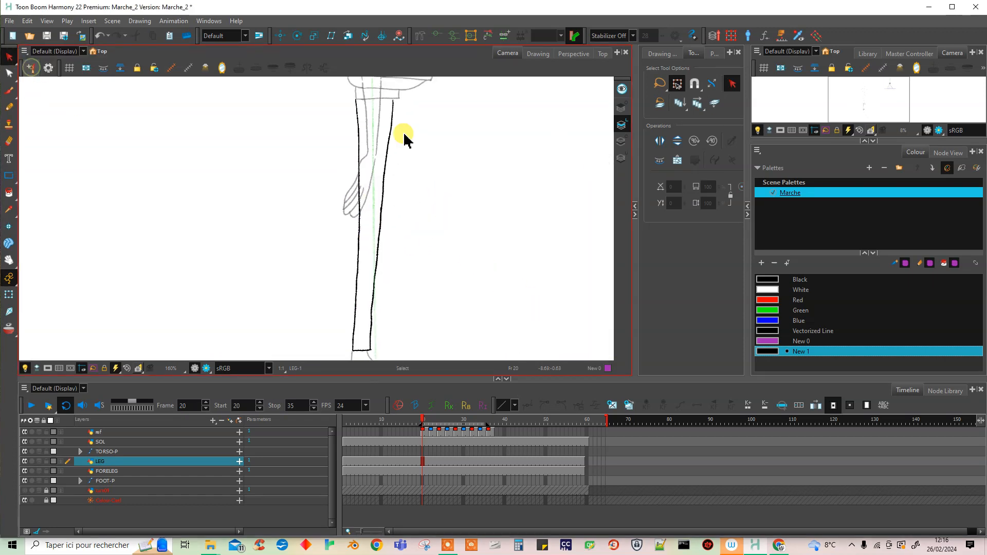
click(390, 163)
click(375, 315)
drag(10, 58, 27, 58)
click(484, 248)
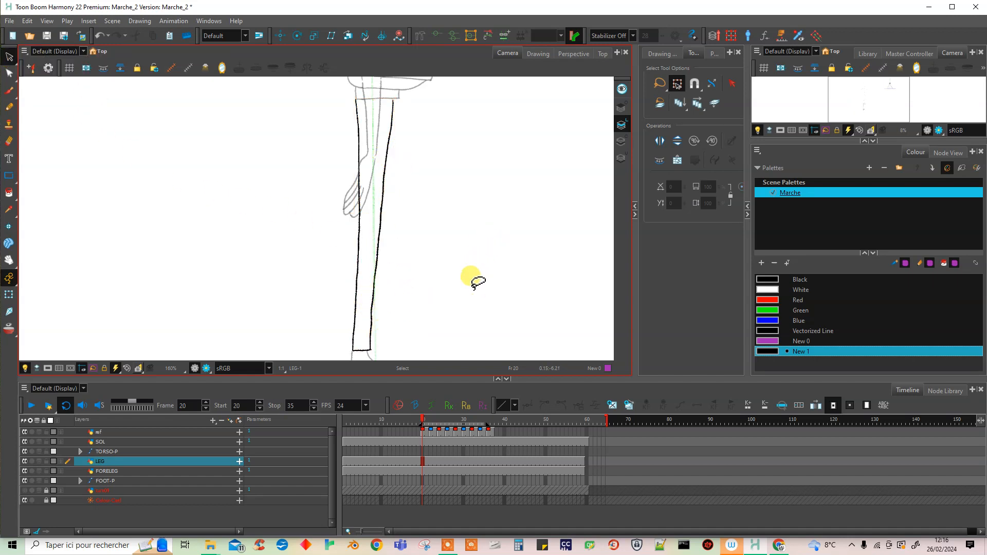
Delete the emptied FORELEG layer from the timeline
click(135, 470)
click(222, 420)
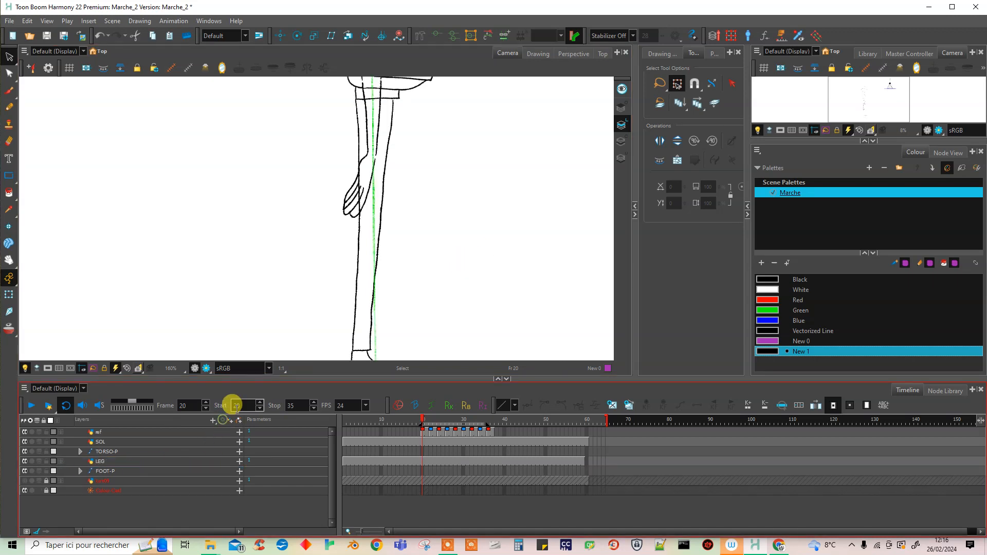
scroll(422, 258, down, 3)
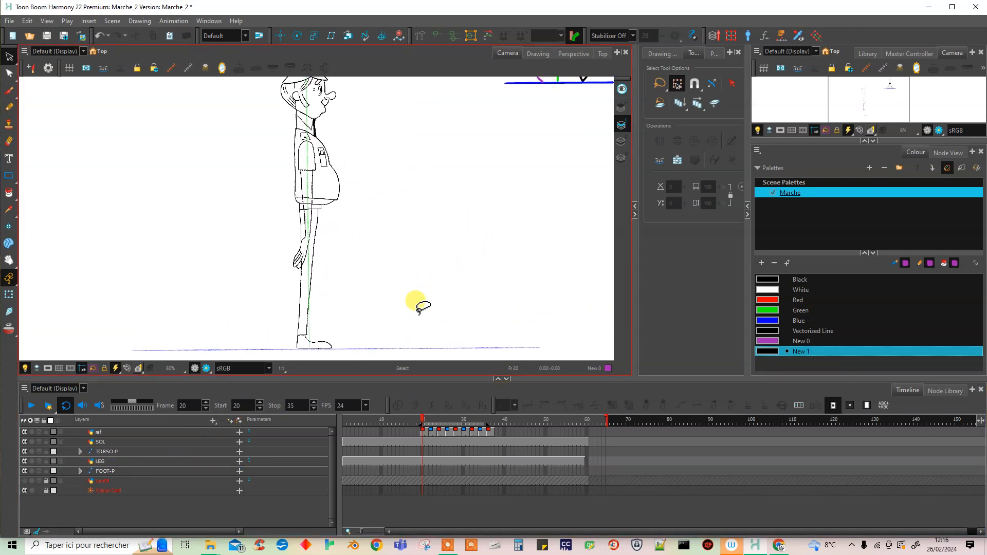
Clone the LEG layer with its drawings only
click(166, 462)
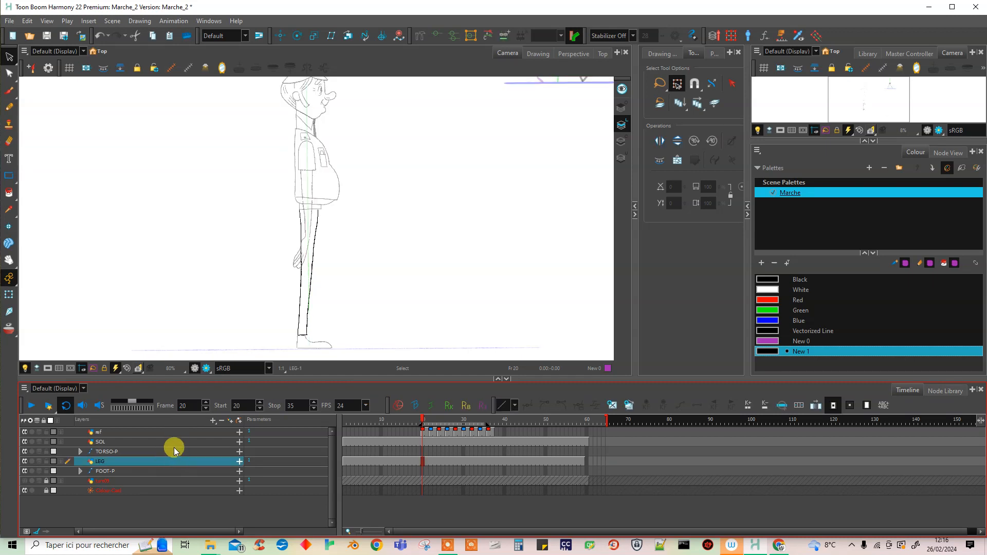
right_click(172, 461)
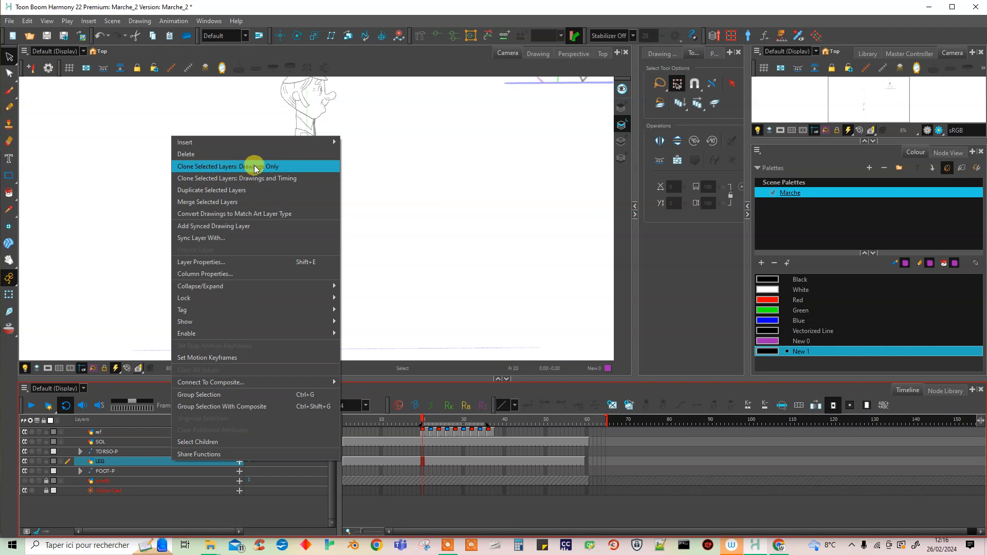
click(279, 166)
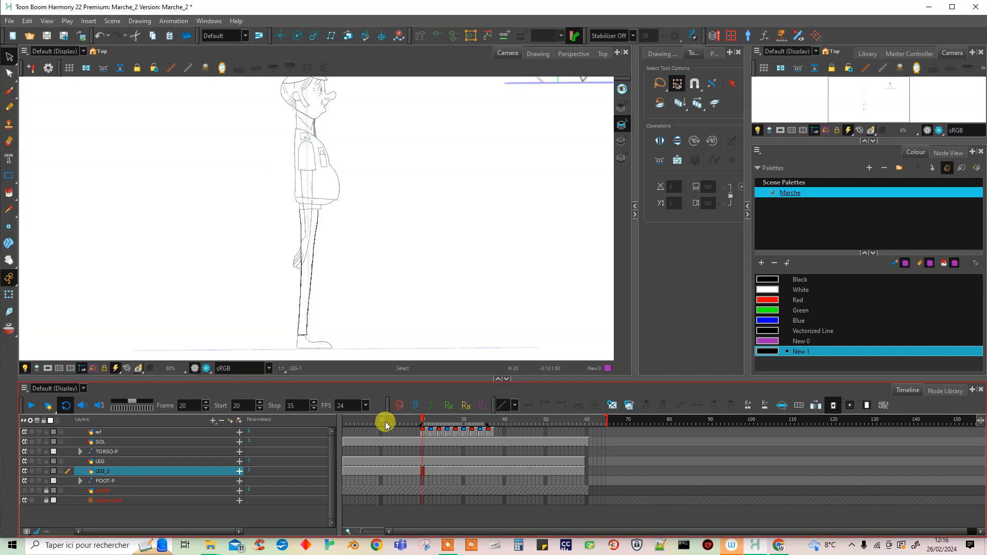
Duplicate the LEG drawing at frame 1, shift the copy's strokes slightly forward, and rotate them into a raised forward leg
click(344, 462)
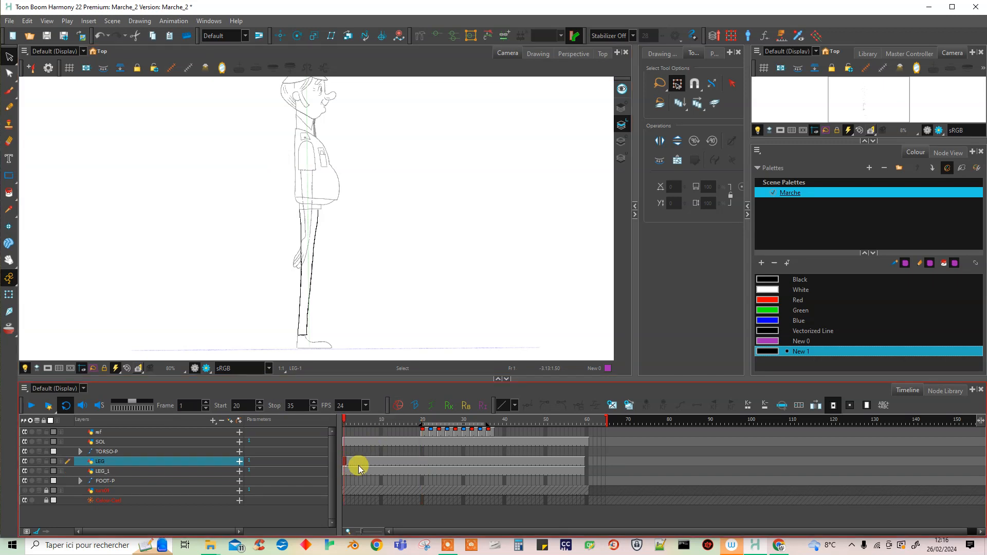
click(628, 407)
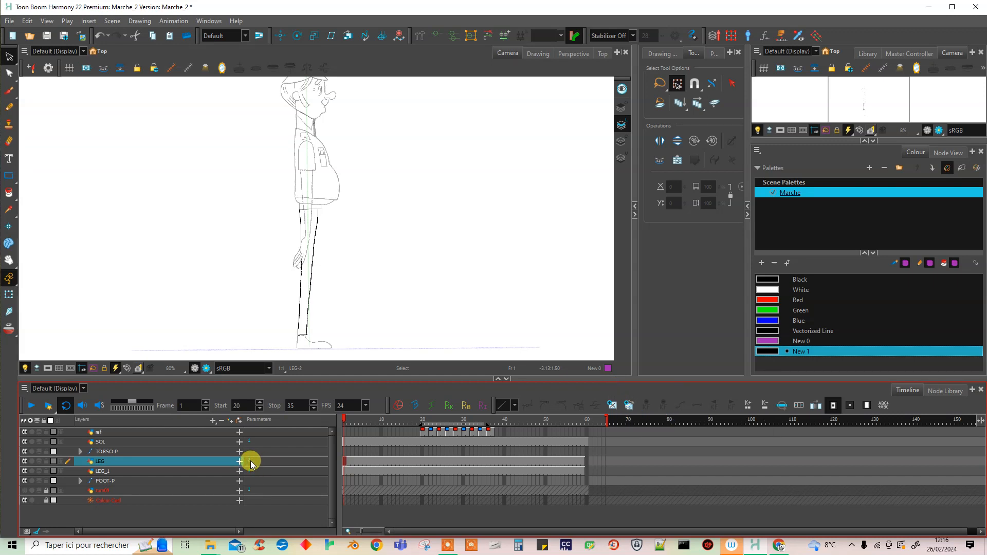
click(7, 59)
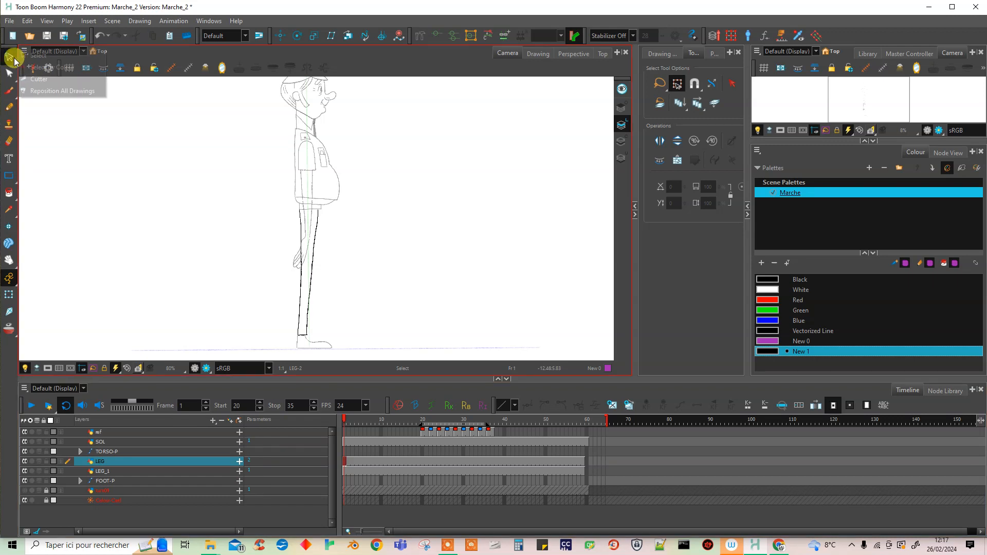
mouse_move(341, 198)
mouse_down()
mouse_move(260, 253)
mouse_move(373, 191)
mouse_up()
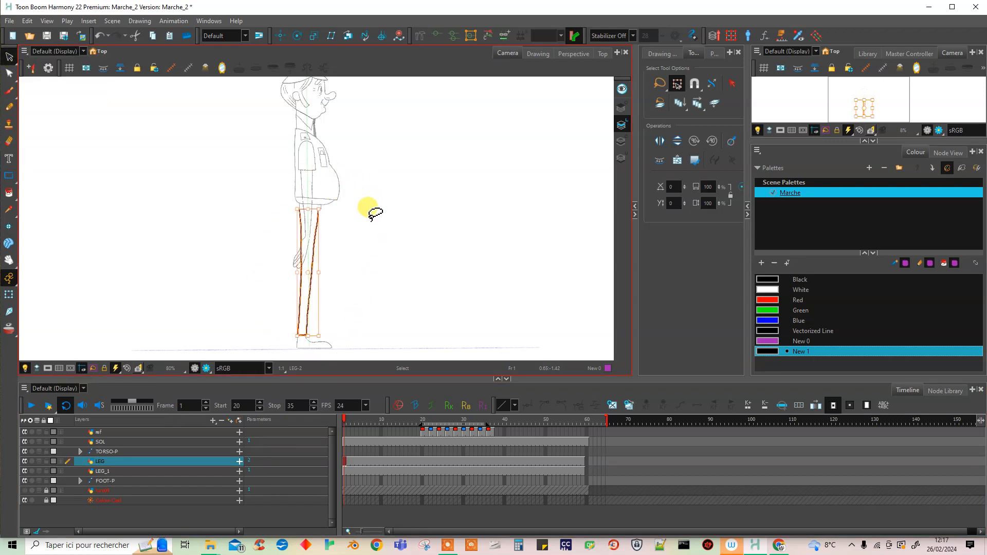
key(Right)
key(Right)
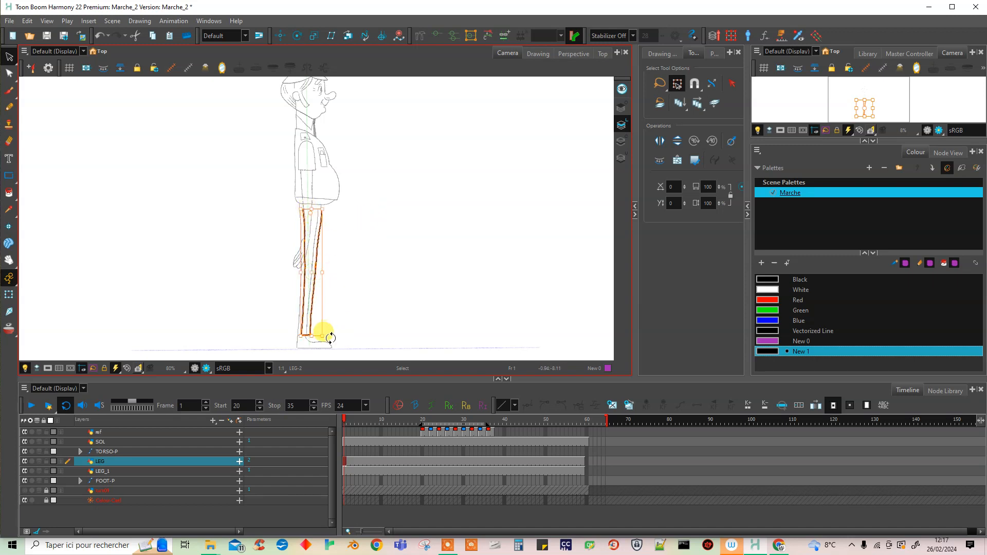
drag(325, 335, 443, 346)
click(477, 308)
Show the LEG layer's drawing substitutions in a wider panel and swap its exposed drawing to 1
click(9, 295)
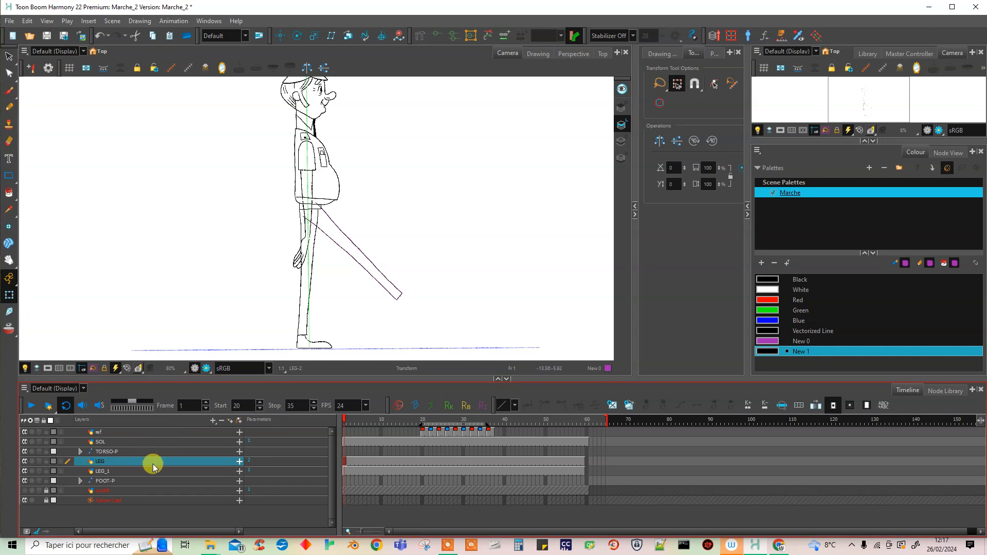
drag(634, 279, 573, 276)
drag(747, 242, 813, 216)
click(666, 53)
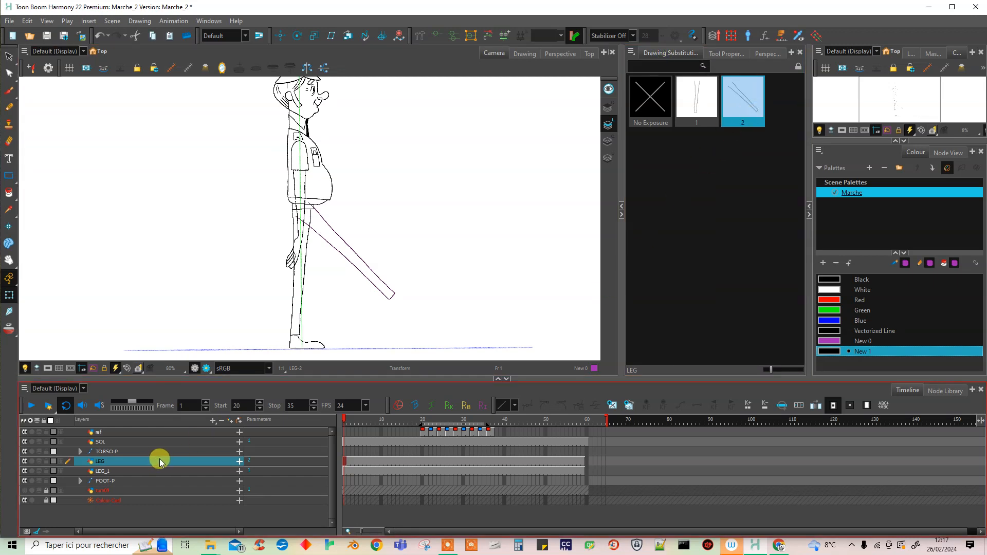
click(702, 98)
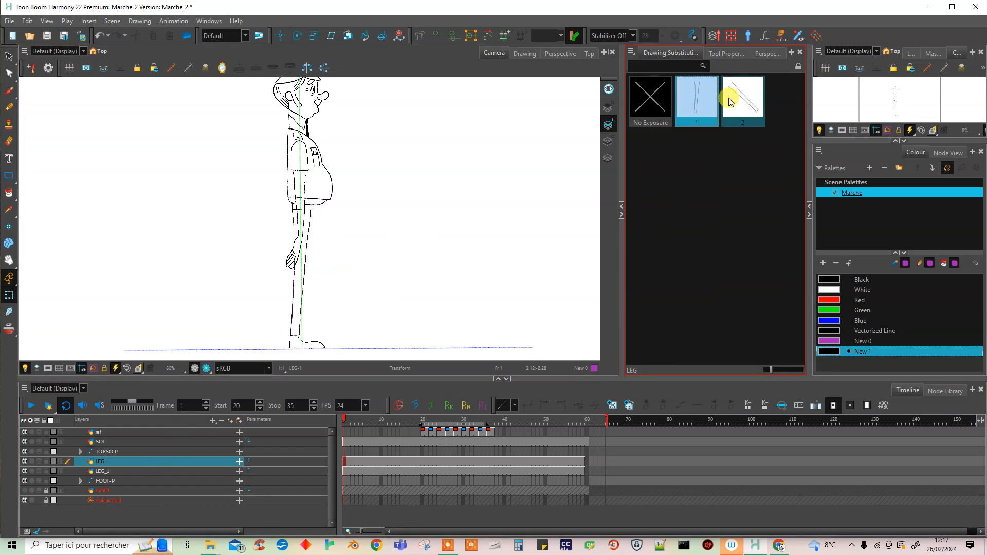
Expose drawing 2 on the LEG layer and try both drawing substitutions on LEG_1, leaving that layer on drawing 1
click(731, 101)
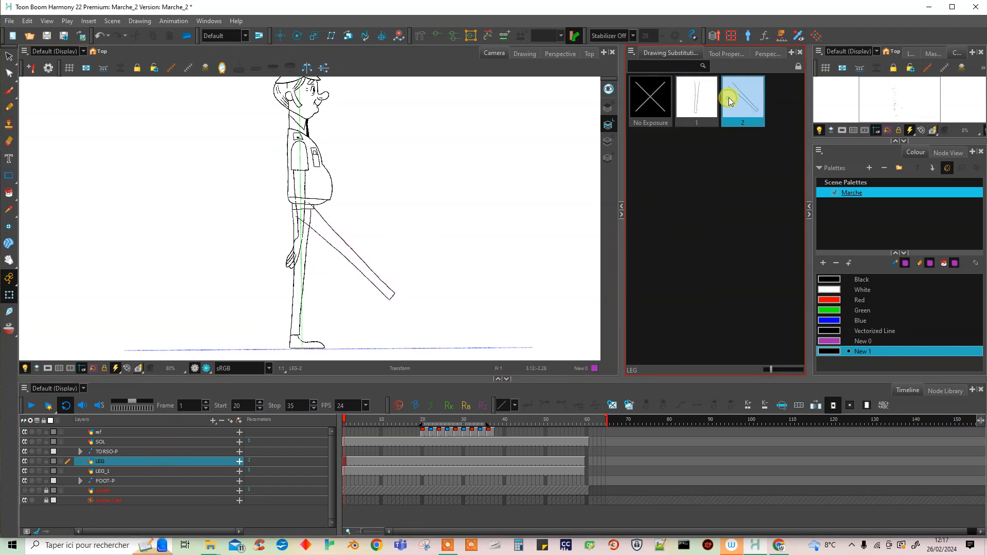
click(166, 471)
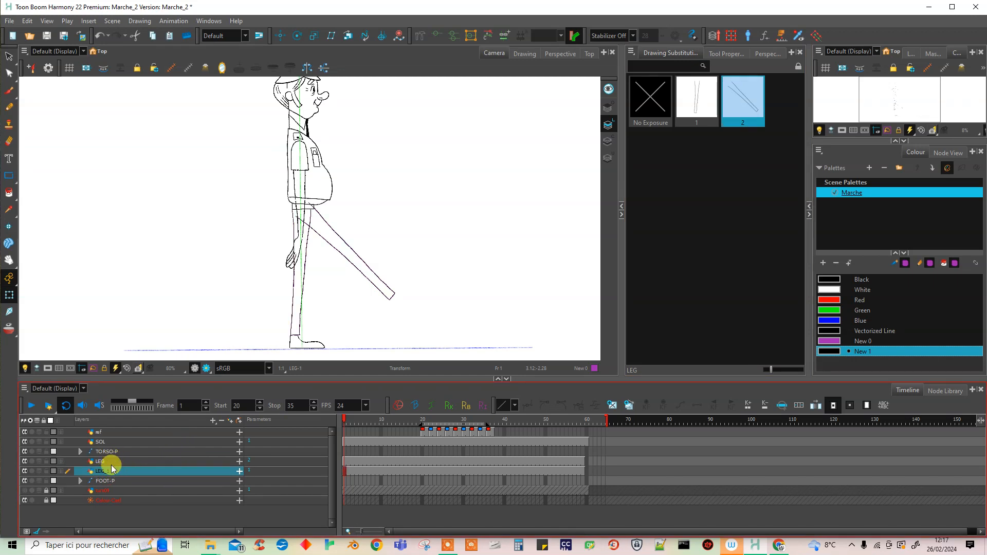
click(705, 105)
click(734, 104)
click(703, 108)
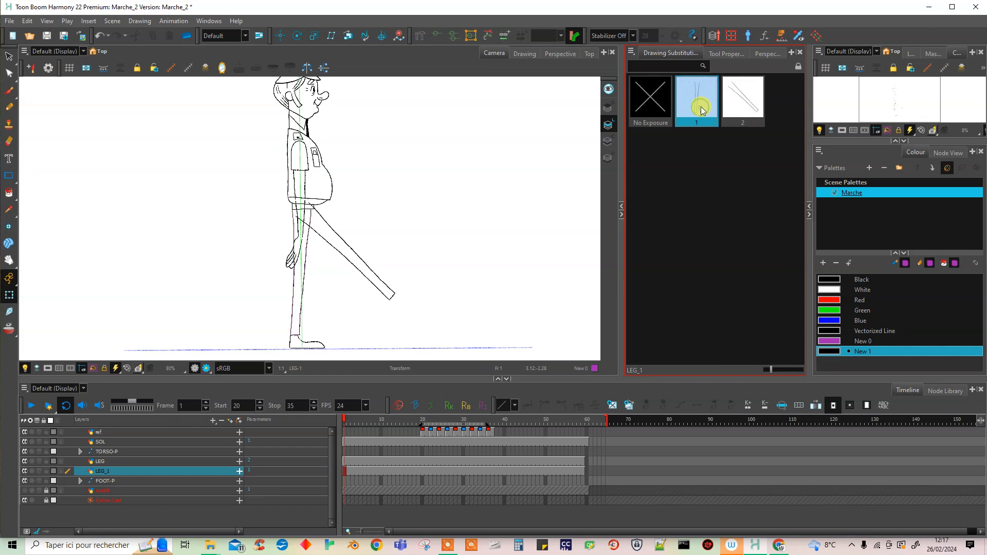
click(326, 504)
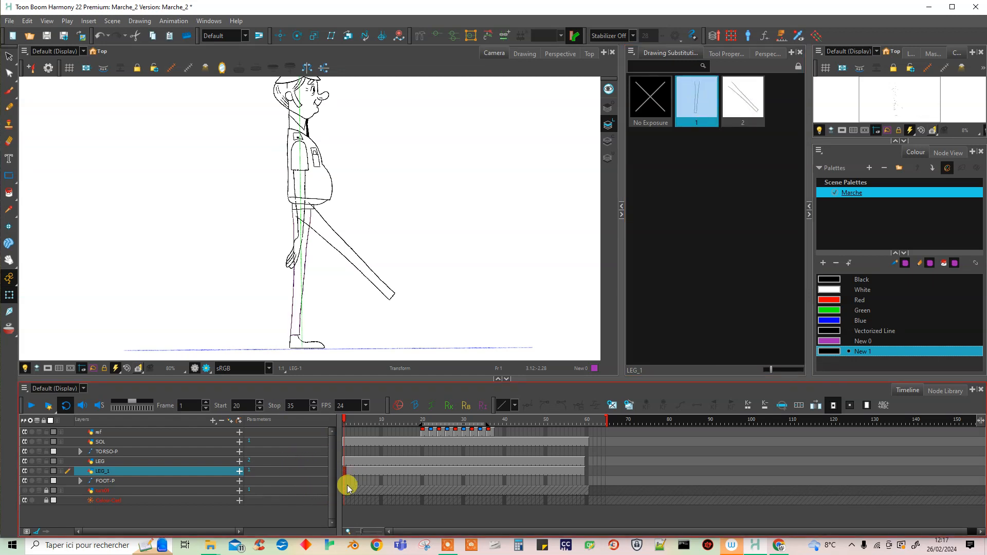
click(196, 462)
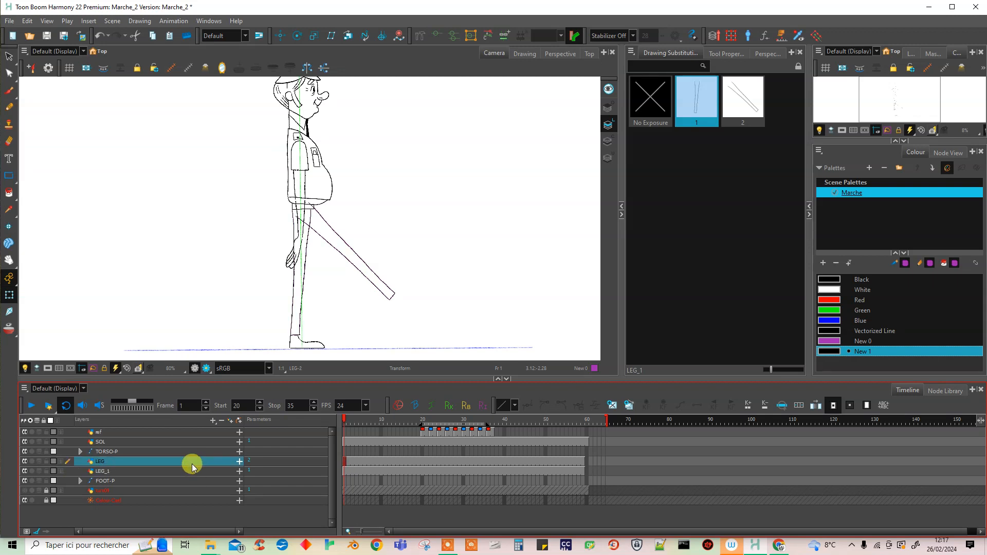
click(712, 95)
Clone the ARM-P hierarchy inside TORSO-P with its drawings only
click(128, 452)
click(81, 452)
drag(288, 377, 293, 315)
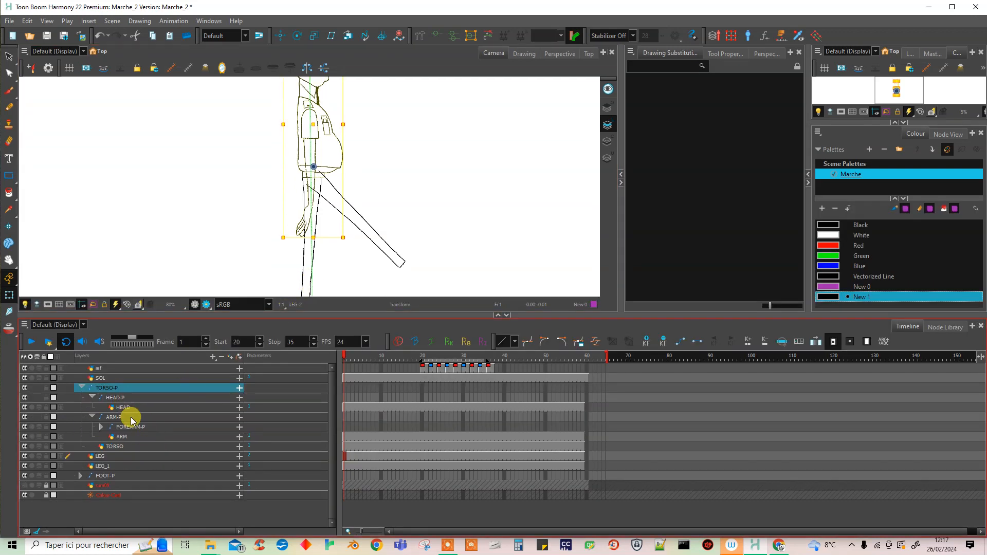
click(131, 417)
click(102, 427)
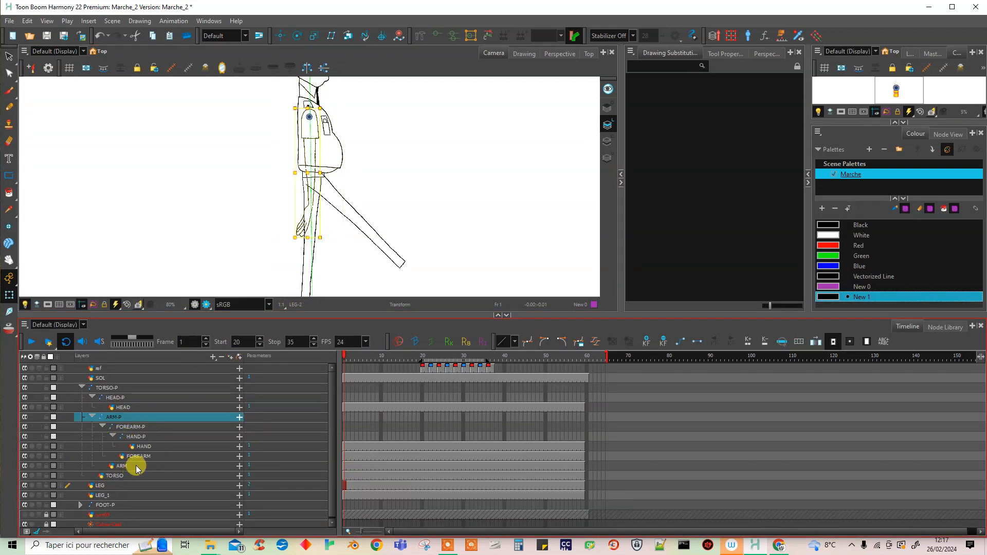
click(93, 417)
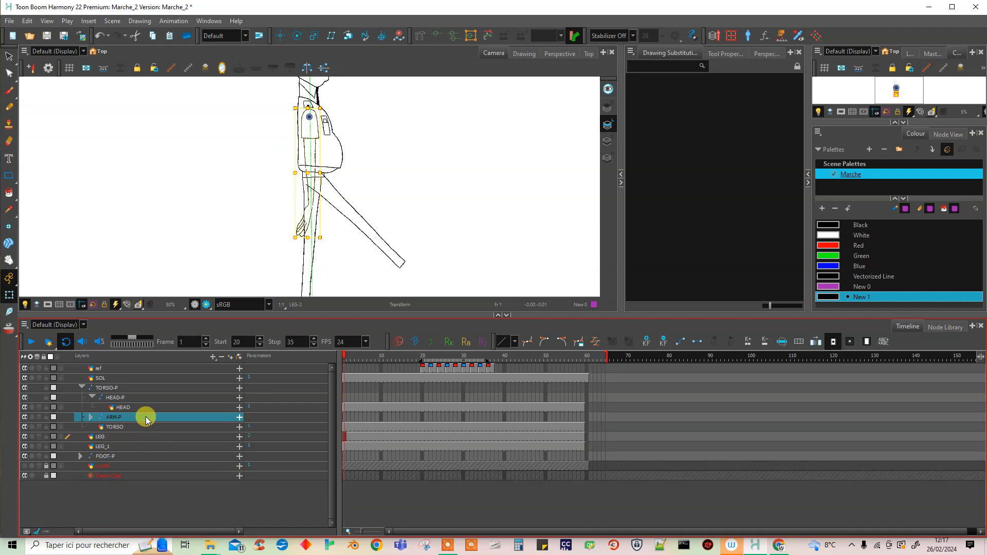
right_click(159, 416)
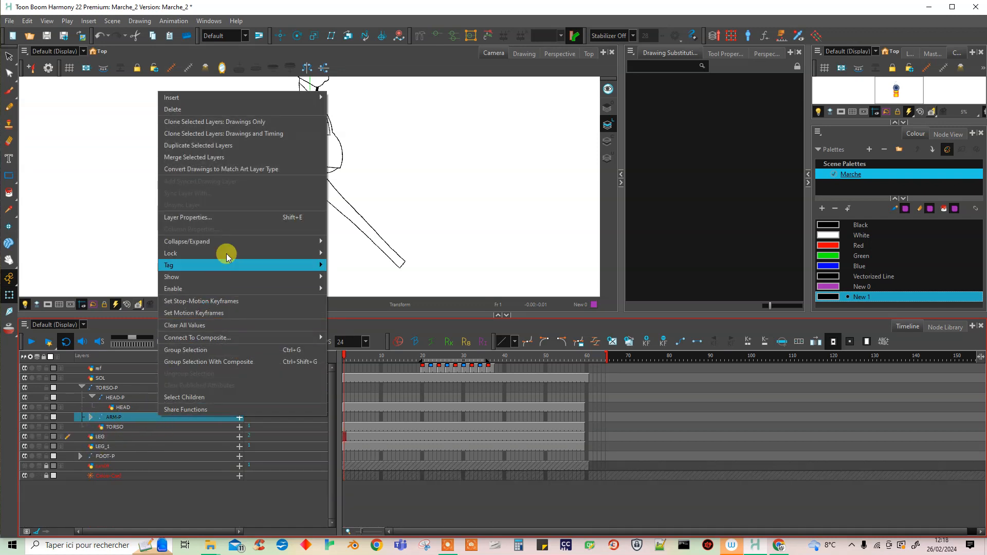
click(252, 123)
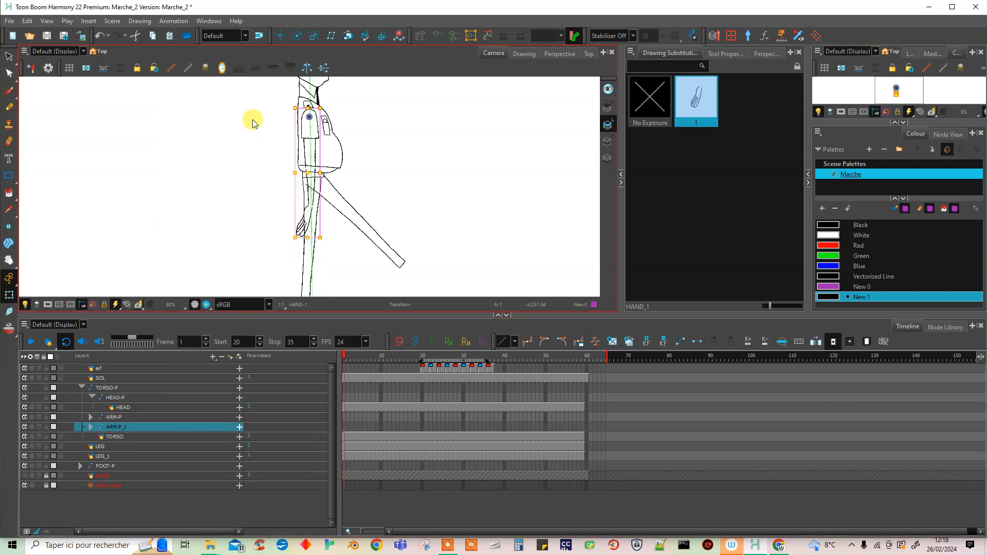
Expand the cloned arm hierarchy and rename its top peg ARM-P_UL, copying the UL suffix for reuse
click(91, 428)
click(125, 428)
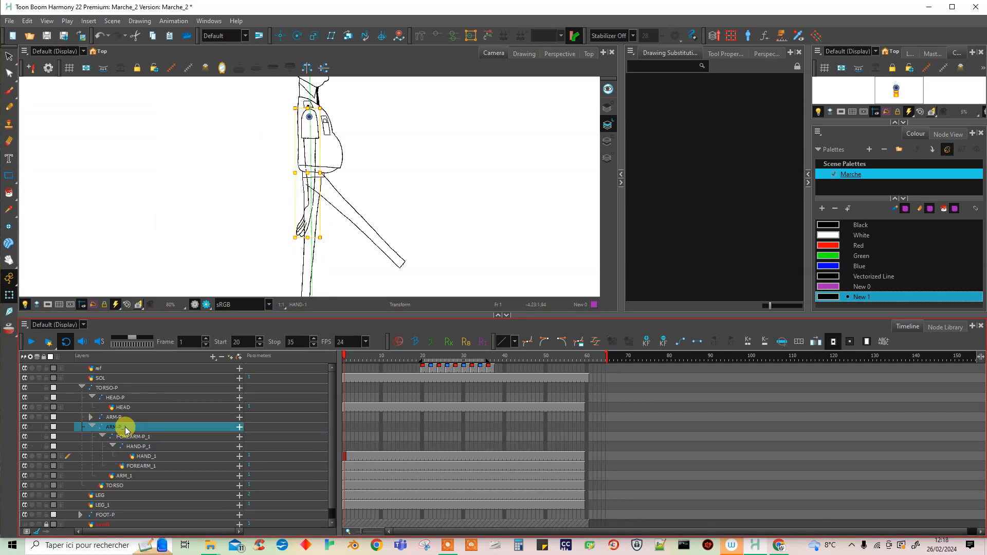
double_click(125, 427)
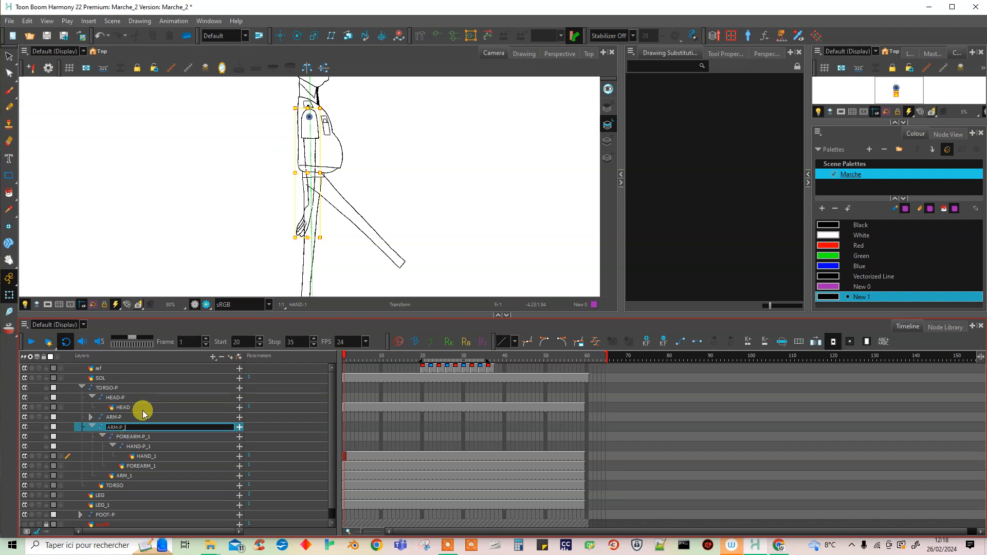
text(U)
key(shift+Left)
key(shift+Left)
key(ctrl+c)
Rename the cloned forearm peg FOREARM-P_UL
double_click(152, 437)
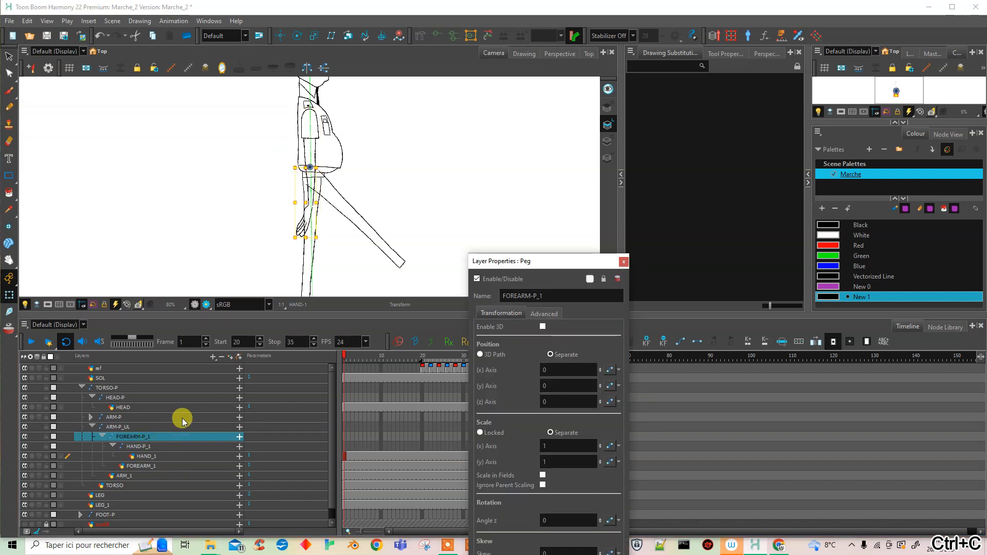
click(623, 262)
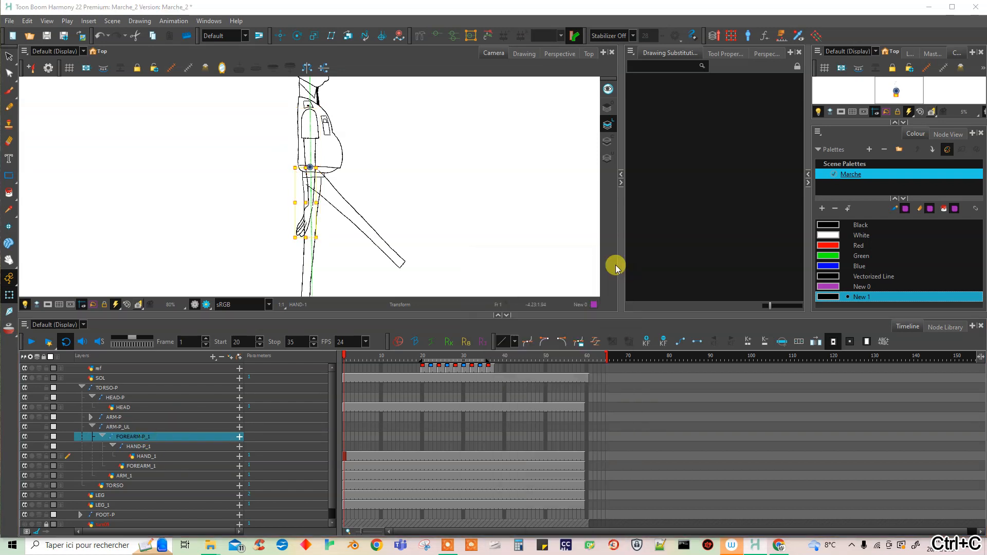
double_click(148, 439)
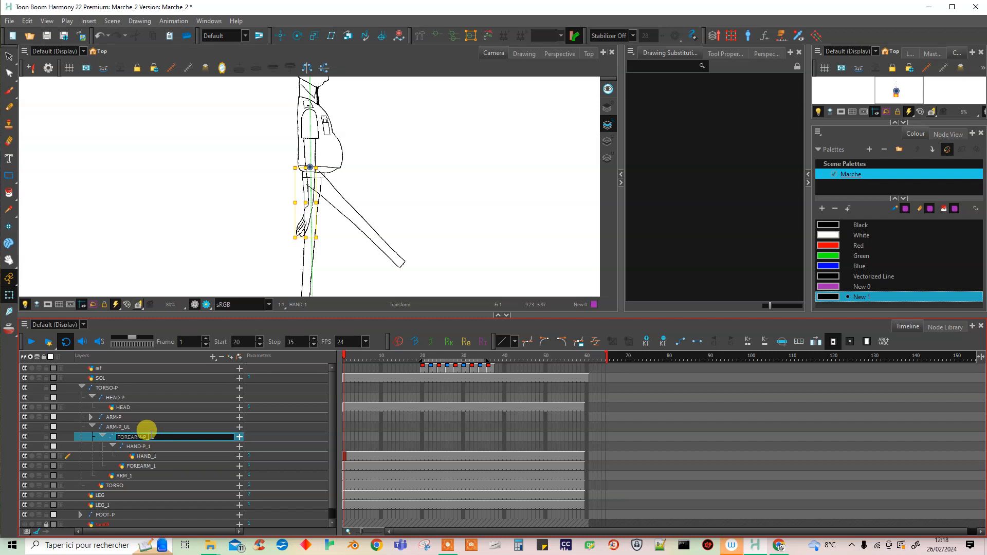
key(BackSpace)
key(ctrl+c)
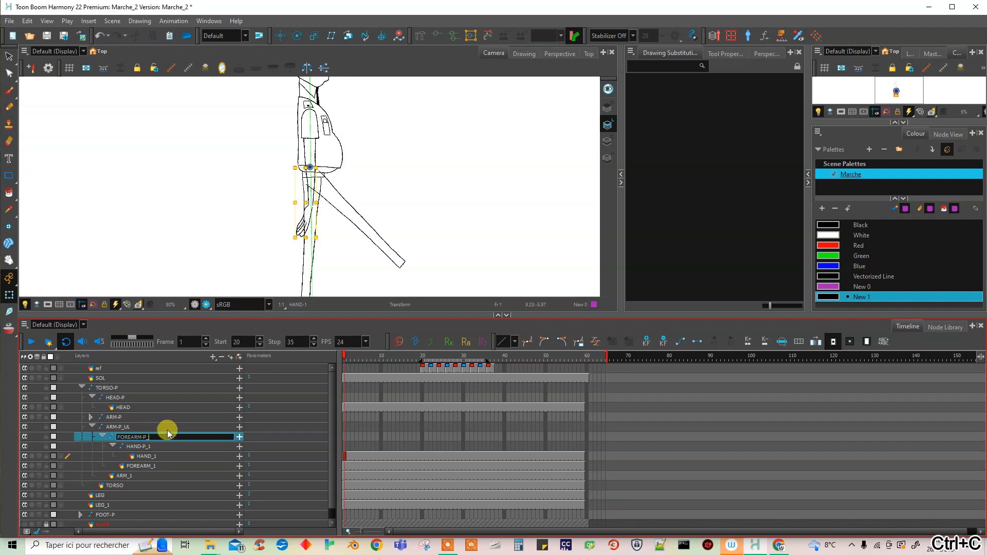
key(ctrl+v)
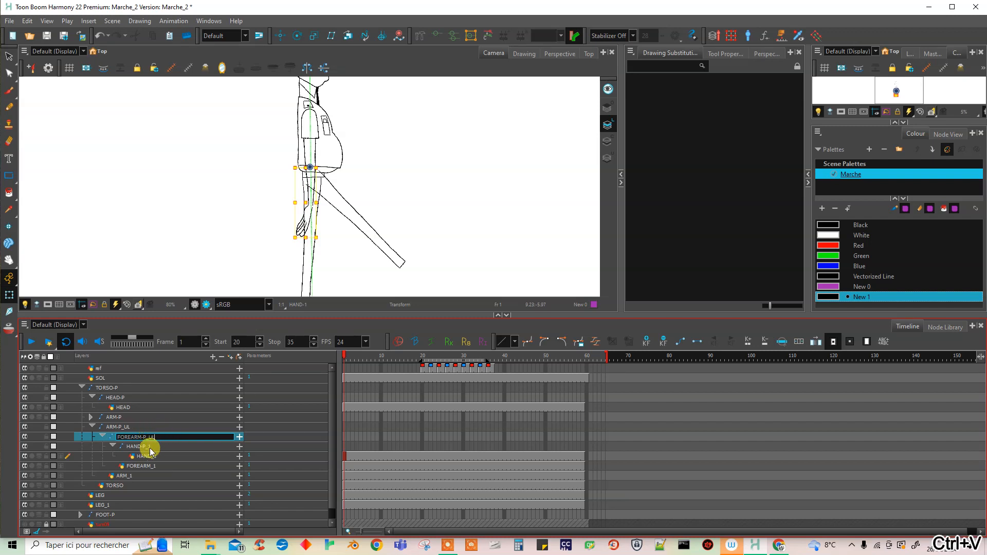
Rename the cloned hand peg HAND-P_UL and its drawing layer HAND_UL
click(149, 447)
double_click(148, 448)
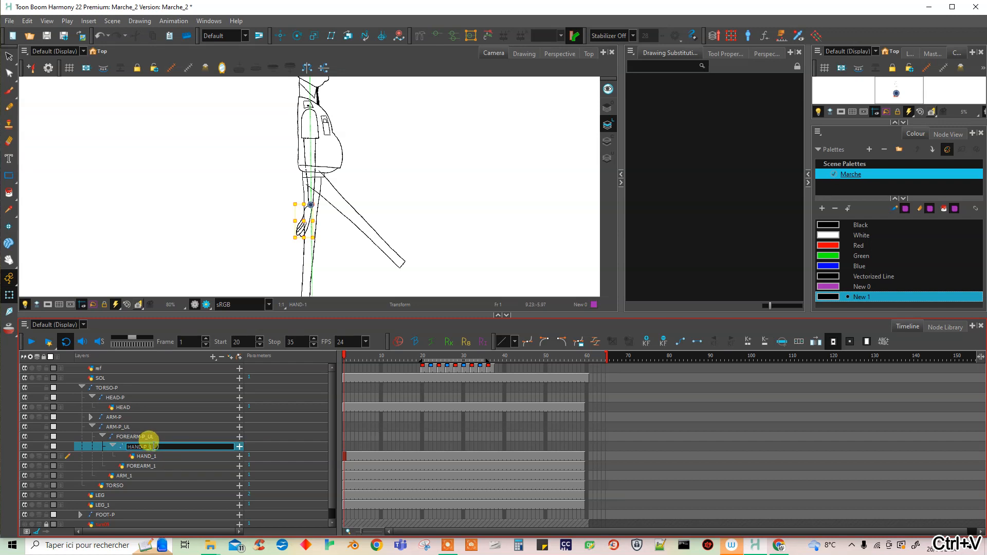
key(ctrl+v)
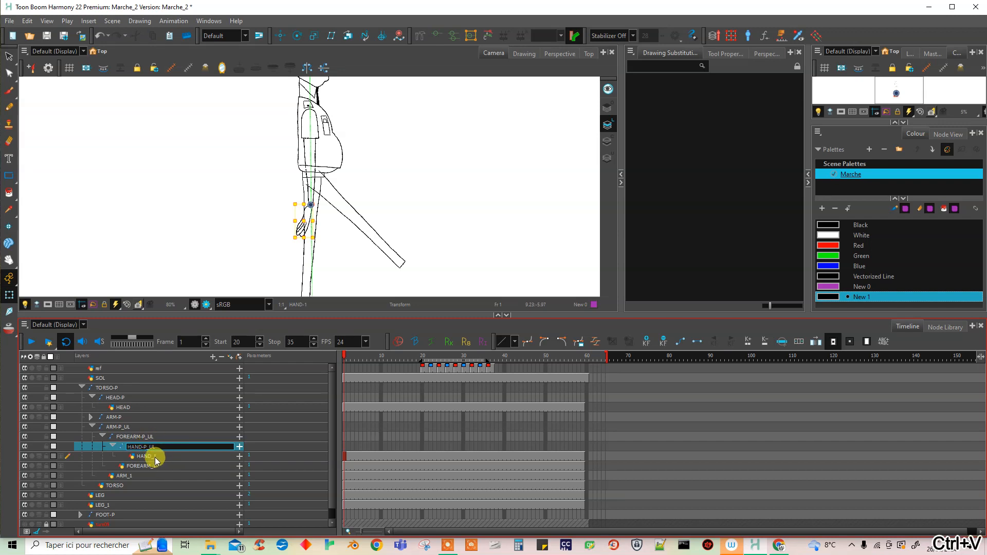
double_click(148, 456)
key(ctrl+v)
Rename the cloned forearm and arm drawing layers FOREARM_UL and ARM_UL
double_click(154, 466)
click(159, 467)
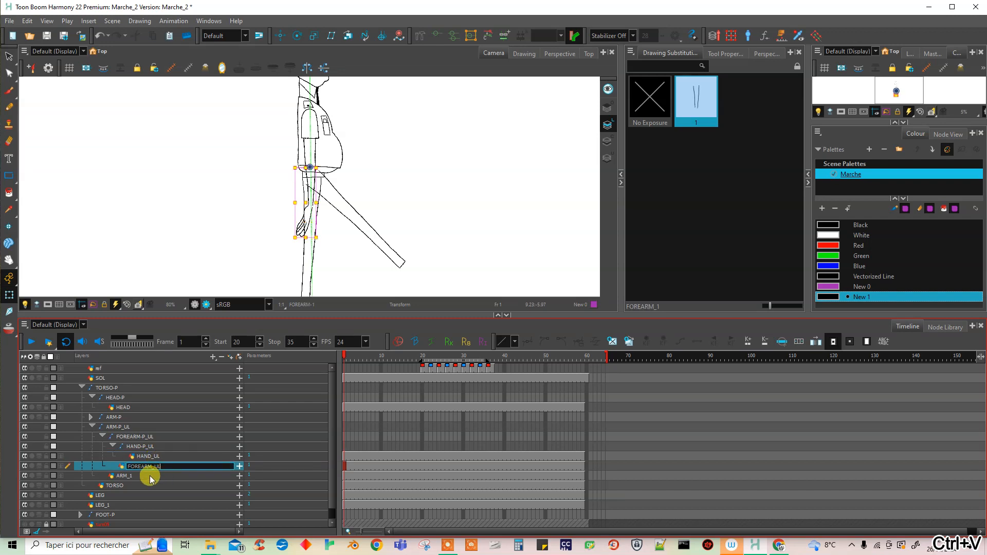
double_click(132, 477)
key(ctrl+v)
click(162, 455)
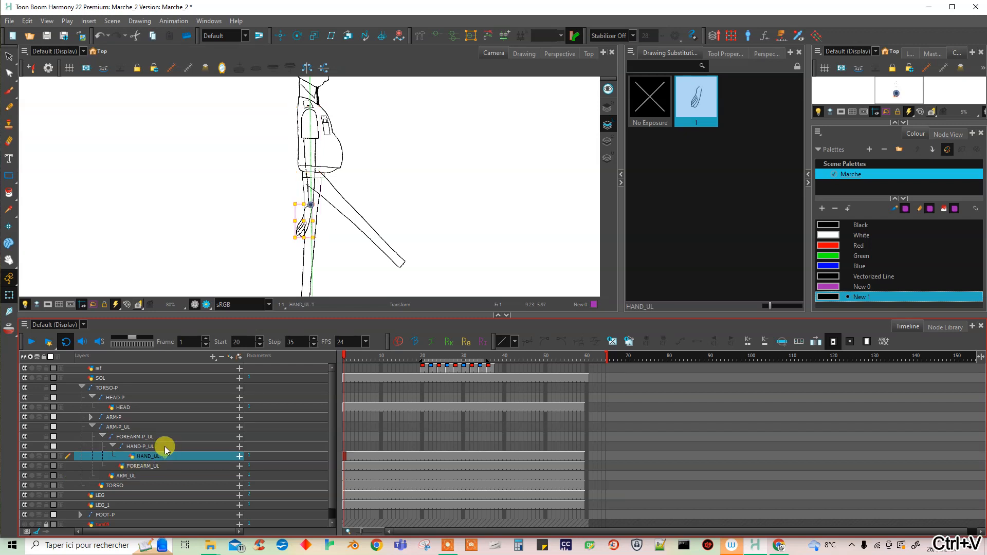
Set the track colour of ARM-P_UL and all its child layers to pink #ff55ff and display their artwork tinted with it
click(124, 426)
shift+click(111, 475)
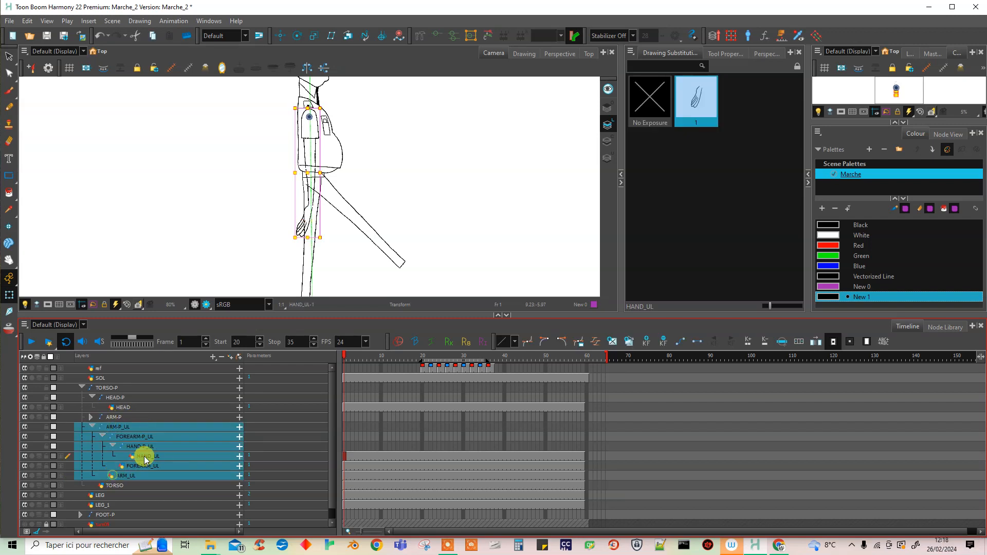
click(54, 427)
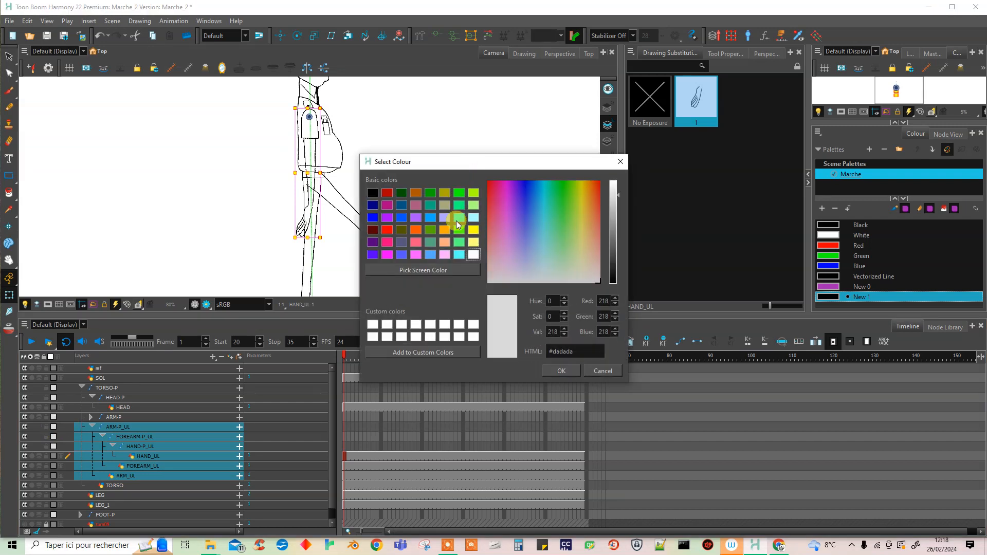
click(418, 253)
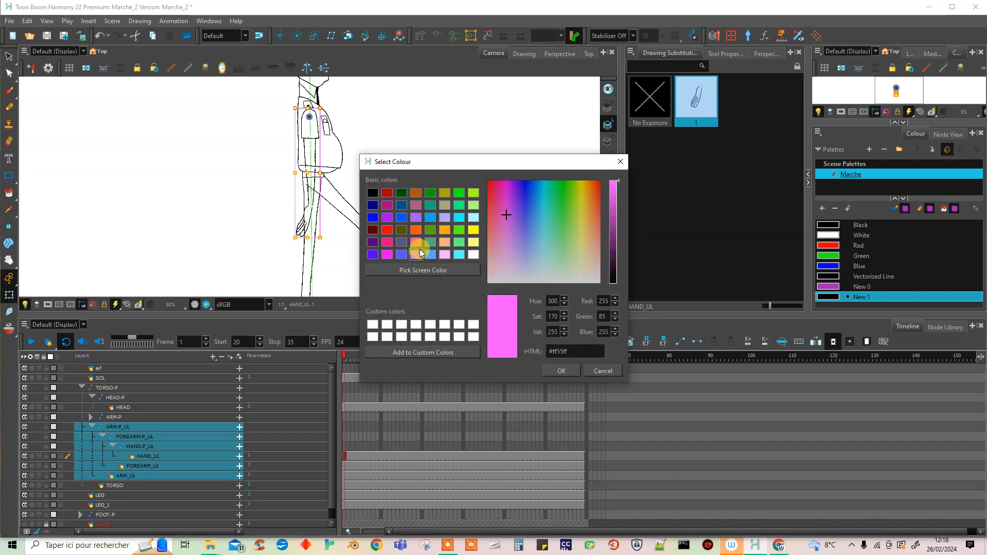
click(559, 369)
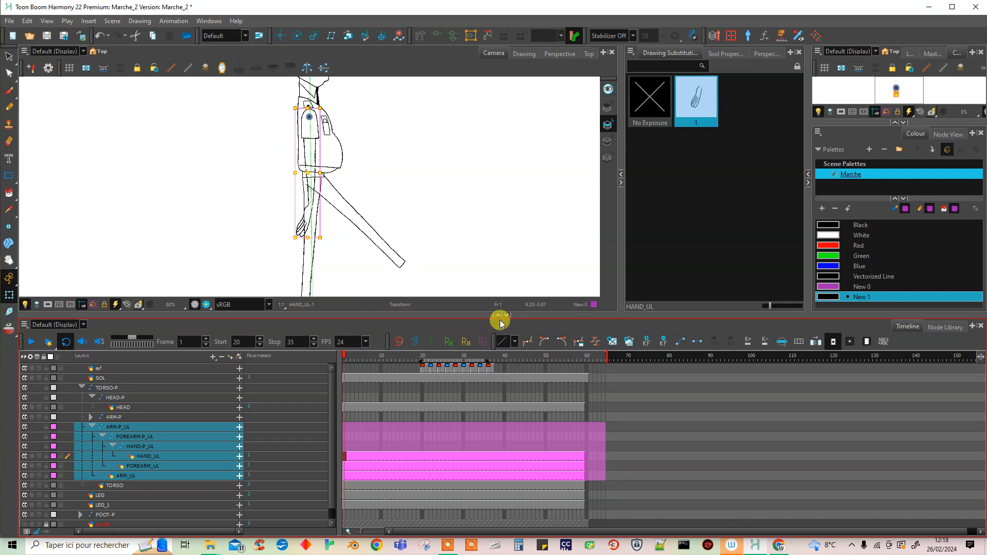
click(54, 427)
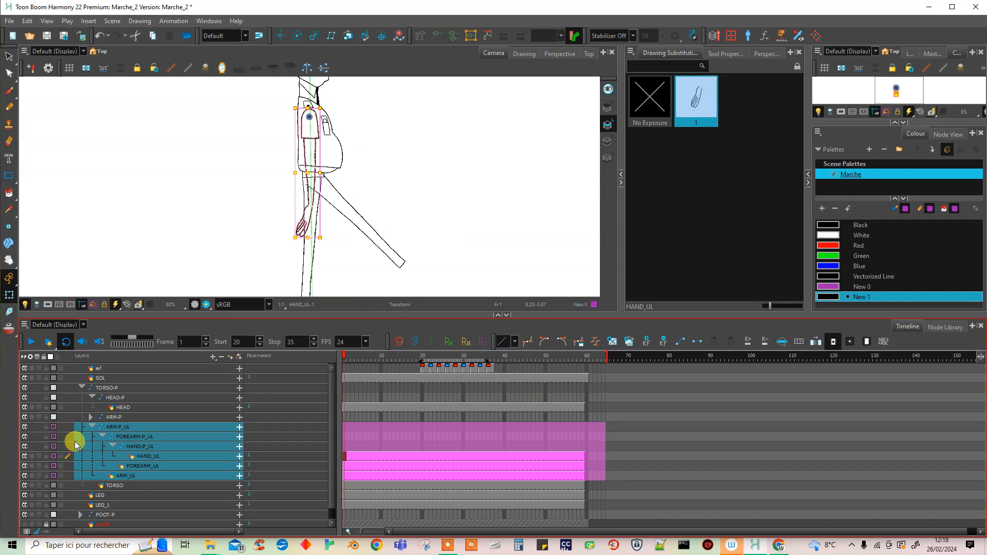
click(143, 426)
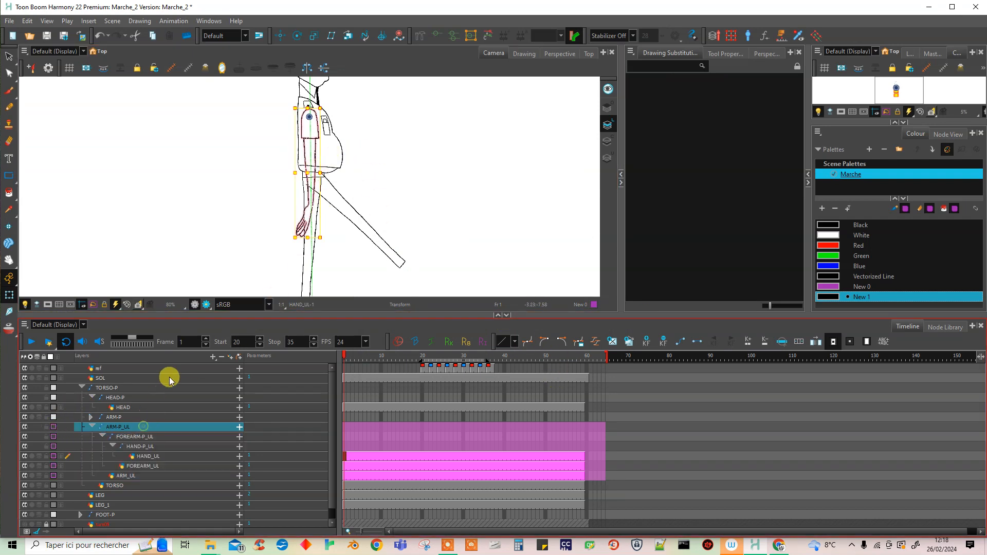
drag(308, 161, 372, 164)
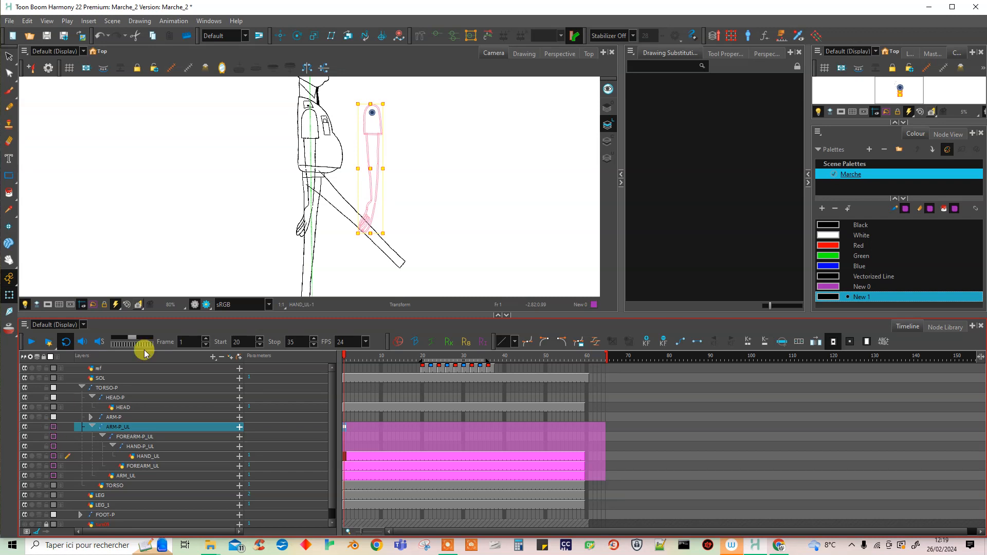
key(ctrl+z)
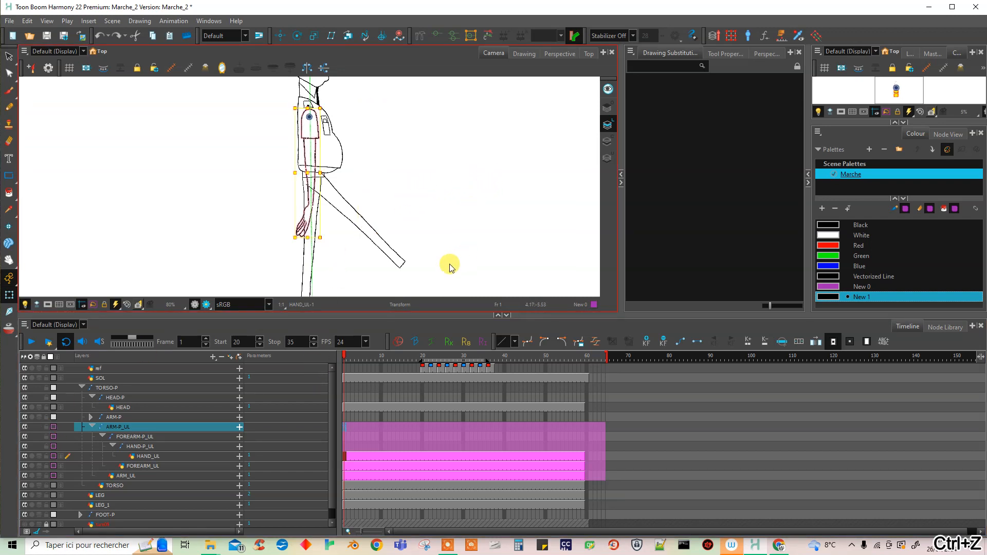
Collapse the ARM-P_UL hierarchy and hide it in the scene
click(93, 427)
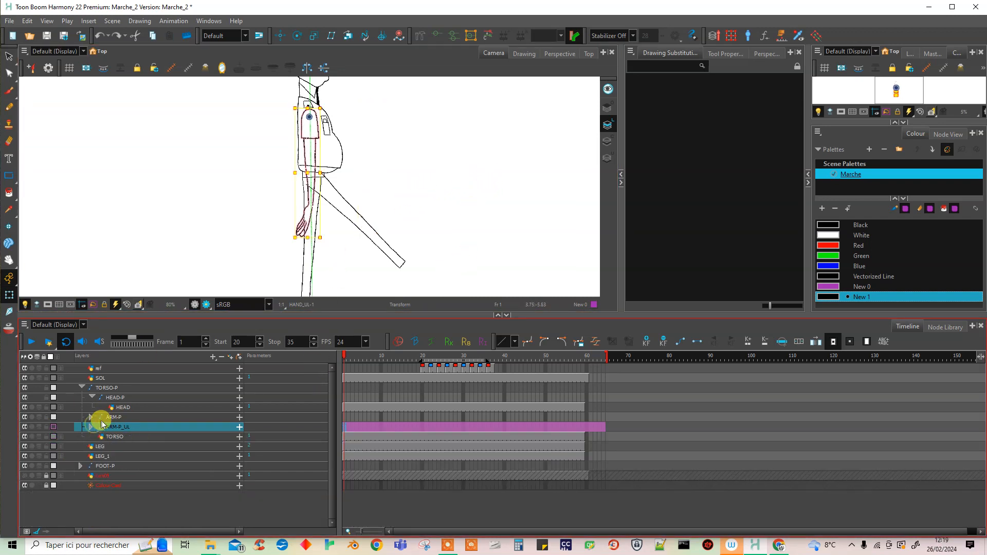
click(29, 432)
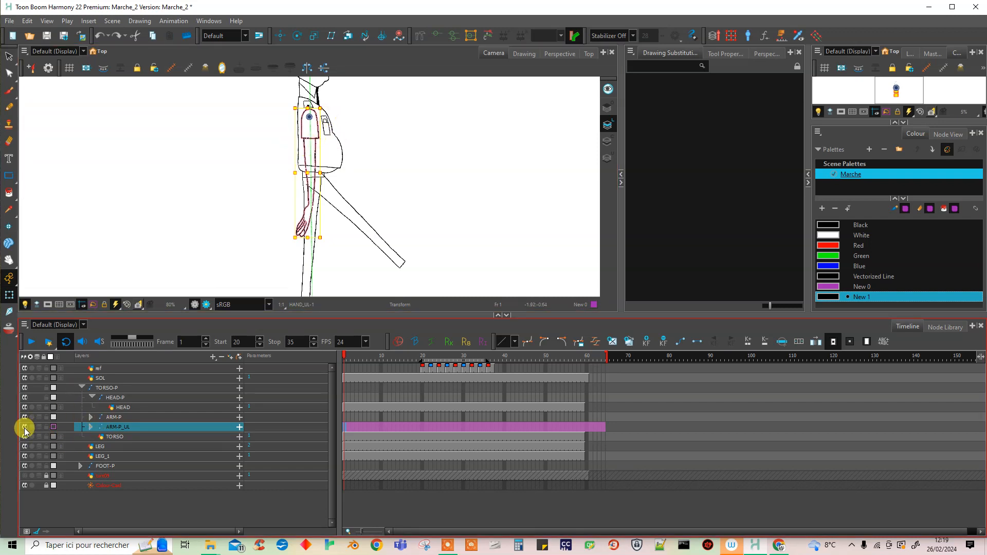
drag(25, 431, 41, 426)
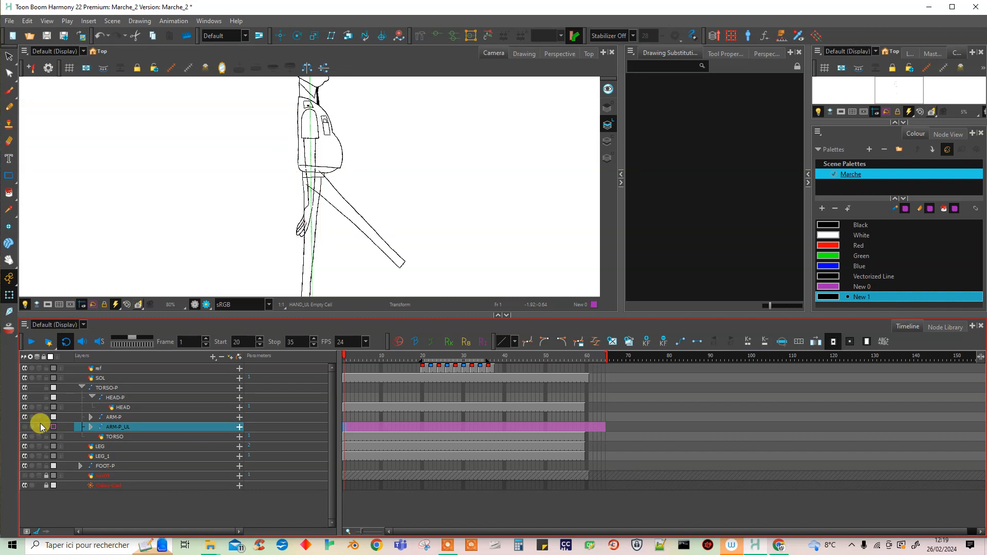
Rename the cloned leg layer LEG_1 as LEG_UL
click(115, 447)
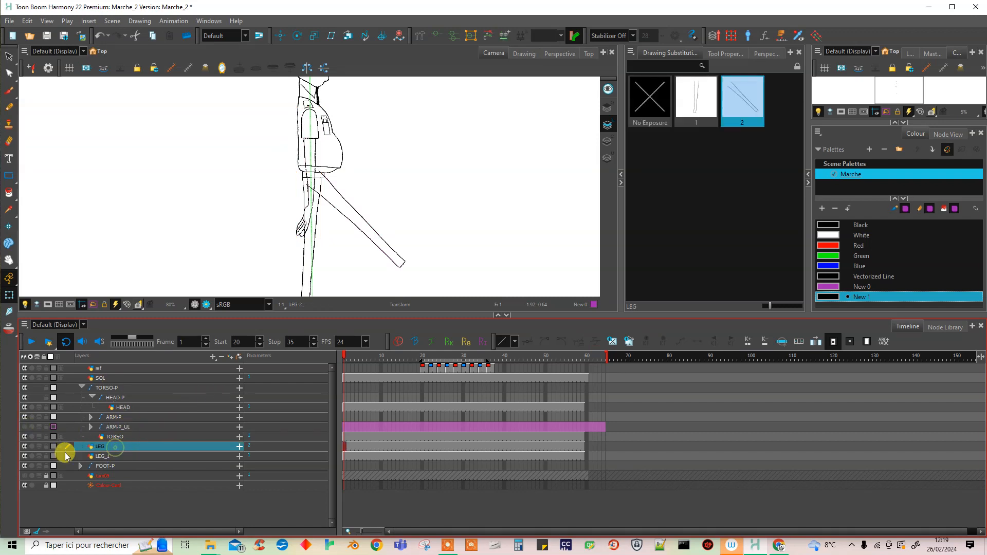
double_click(109, 457)
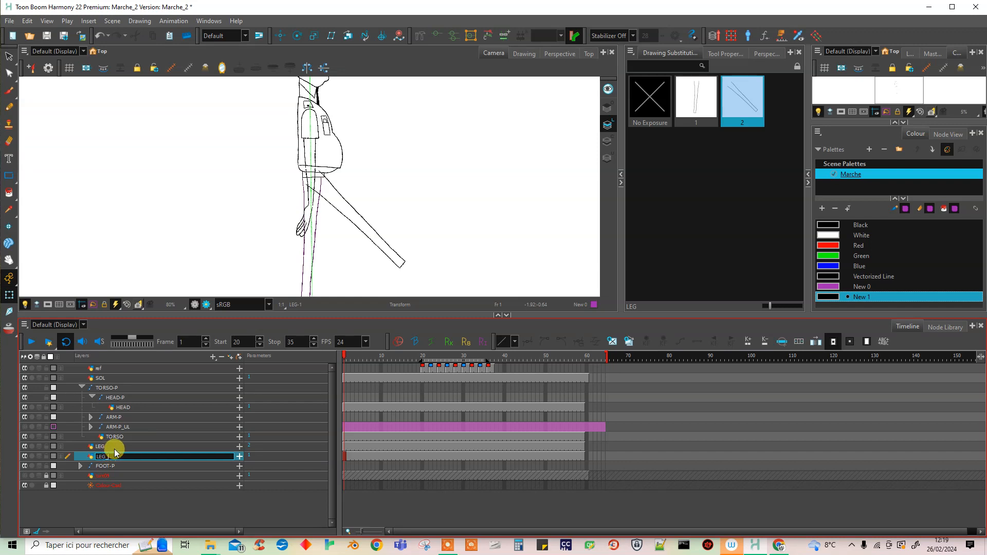
text(UL)
click(107, 466)
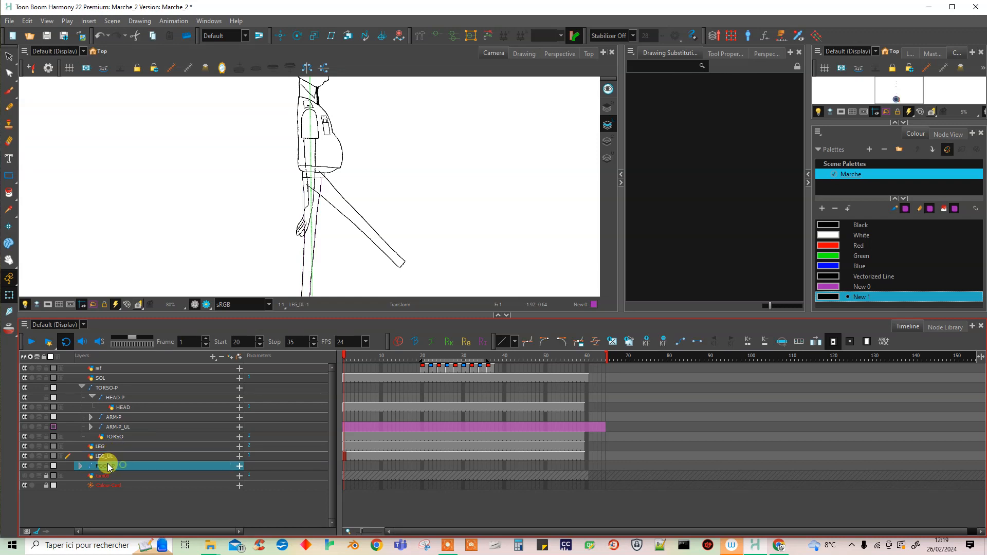
Set the track colour of the LEG_UL layer to pink #ff55ff
click(54, 455)
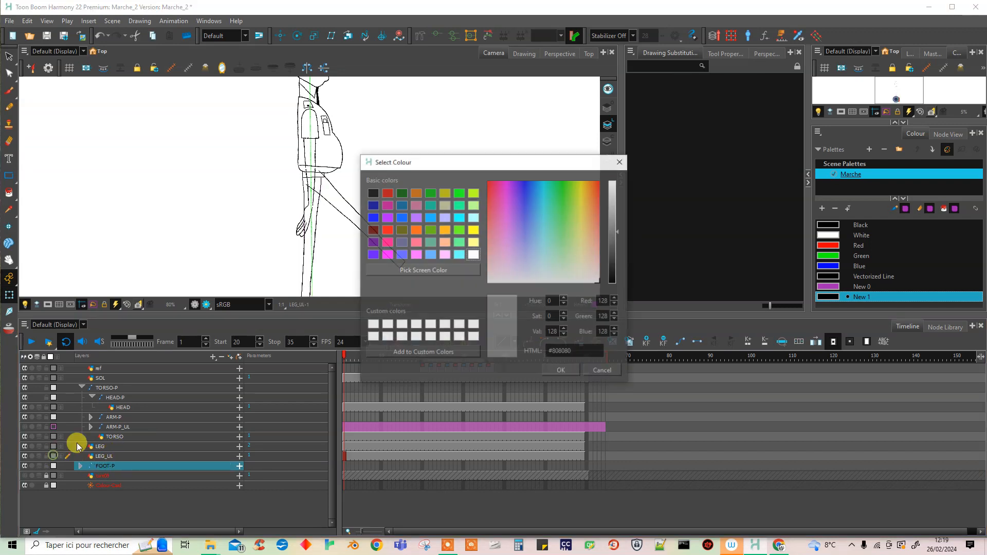
click(416, 254)
click(559, 370)
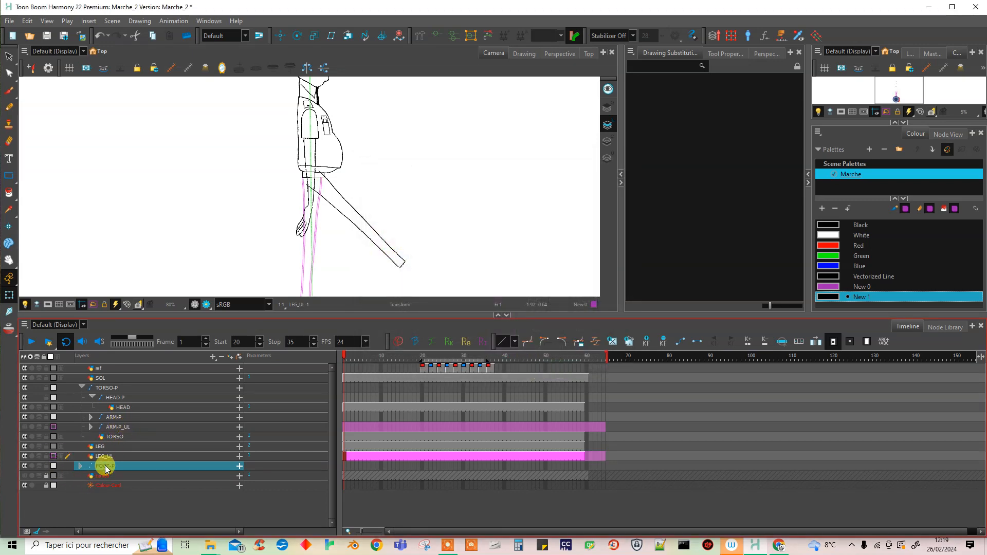
Clone the FOOT-P peg with its drawings only and rename the clone FOOT-P_UL
right_click(124, 469)
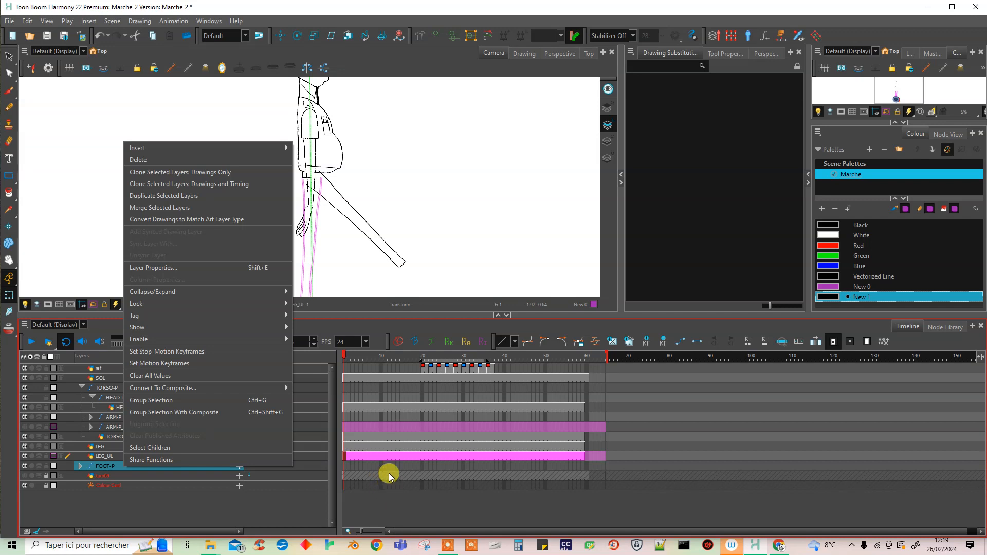
click(224, 173)
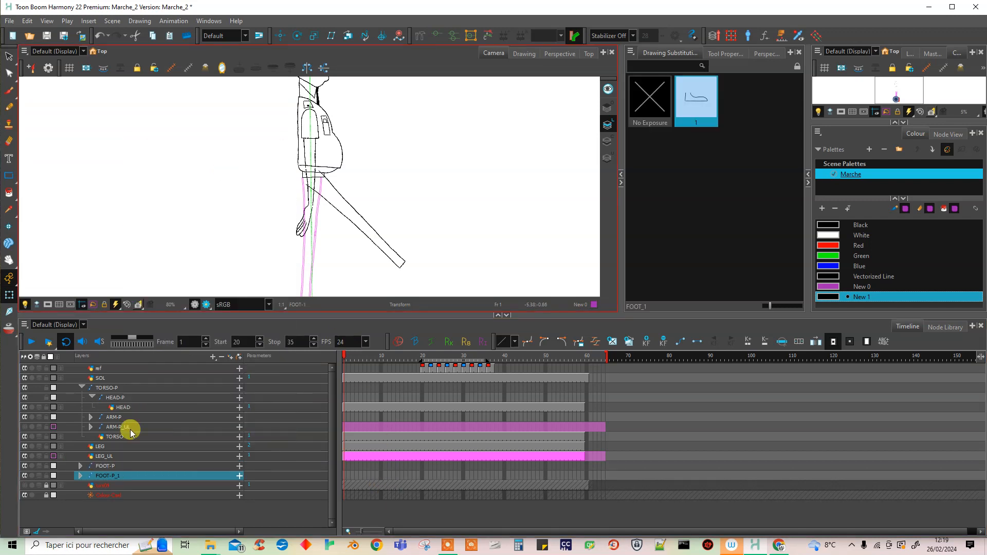
double_click(108, 476)
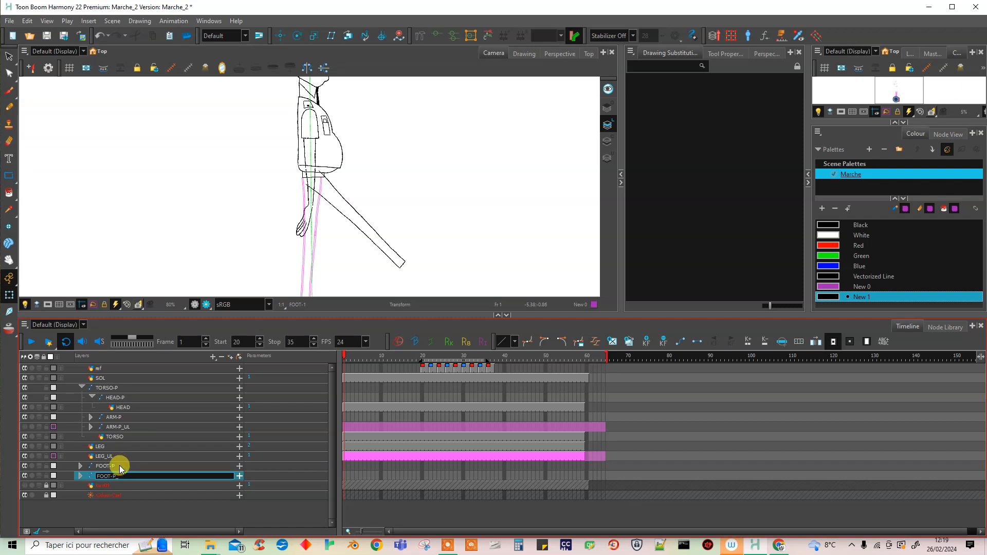
text(FOOT-P_UL)
Rename the cloned foot drawing layer inside FOOT-P_UL as FOOT_UL
click(82, 476)
click(124, 486)
double_click(124, 486)
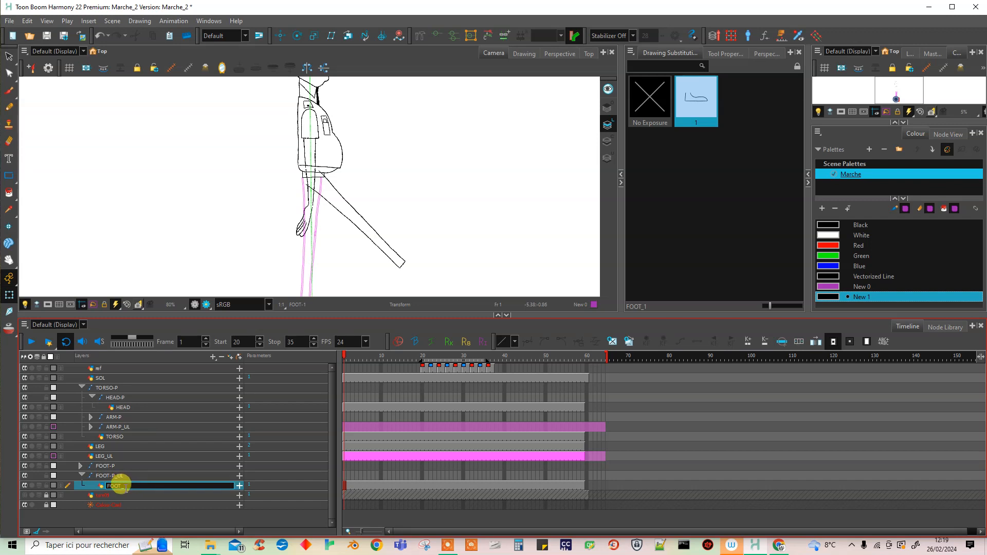
click(132, 495)
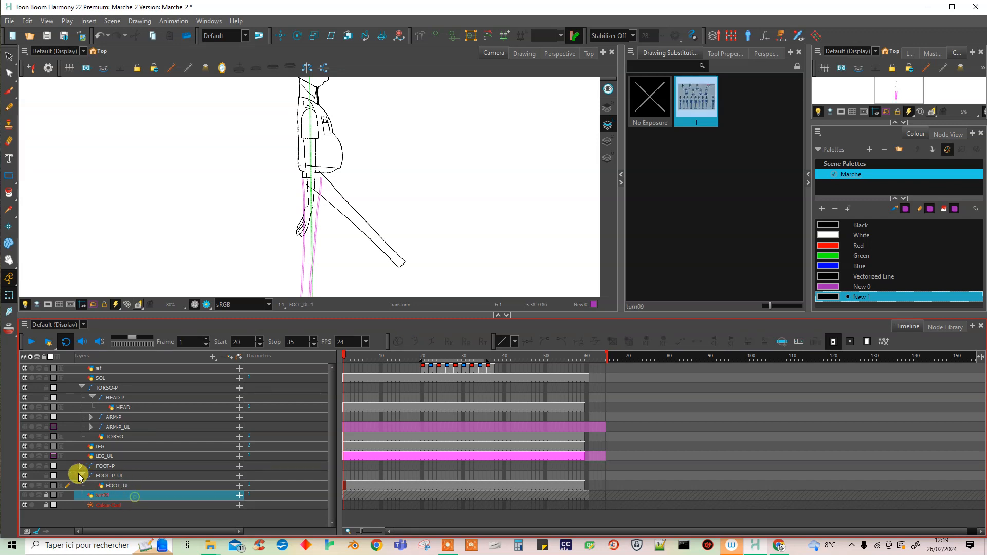
Collapse the FOOT-P_UL hierarchy and set its track colour to pink #ff55ff
click(82, 476)
click(53, 476)
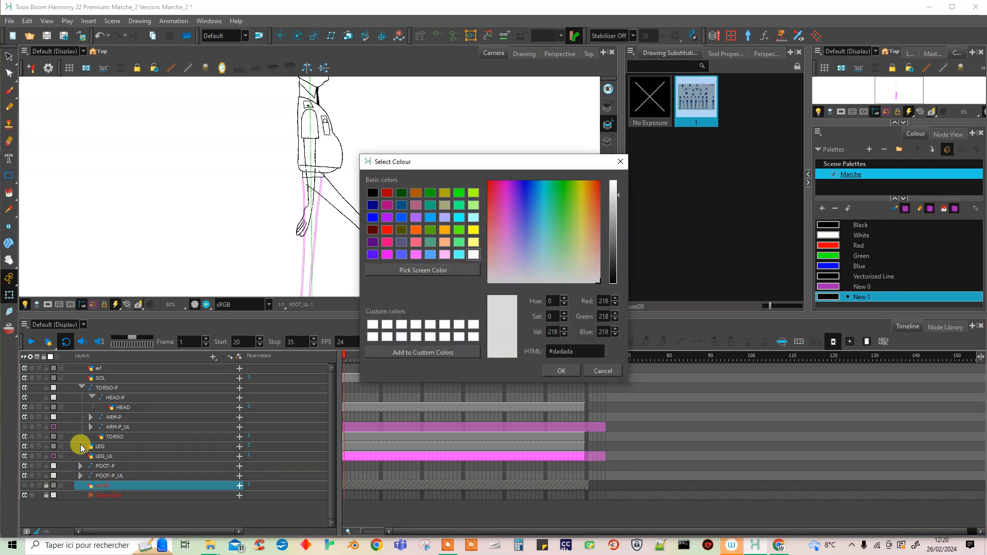
click(387, 242)
click(418, 255)
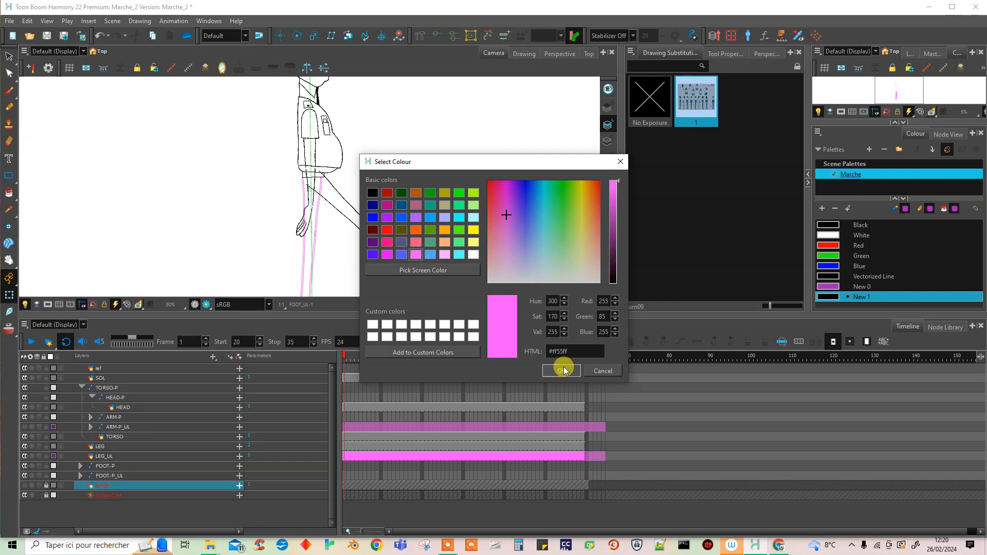
click(561, 370)
click(53, 476)
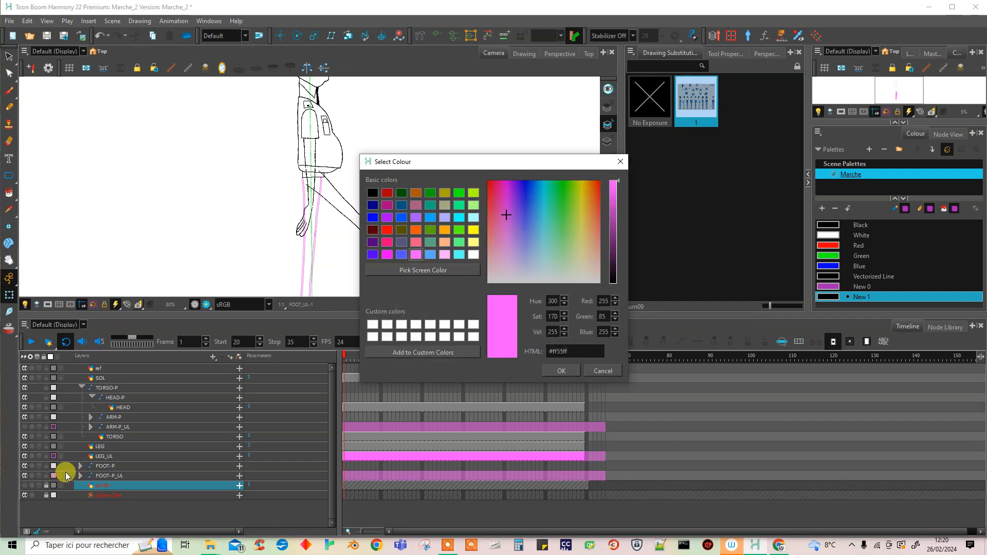
click(620, 163)
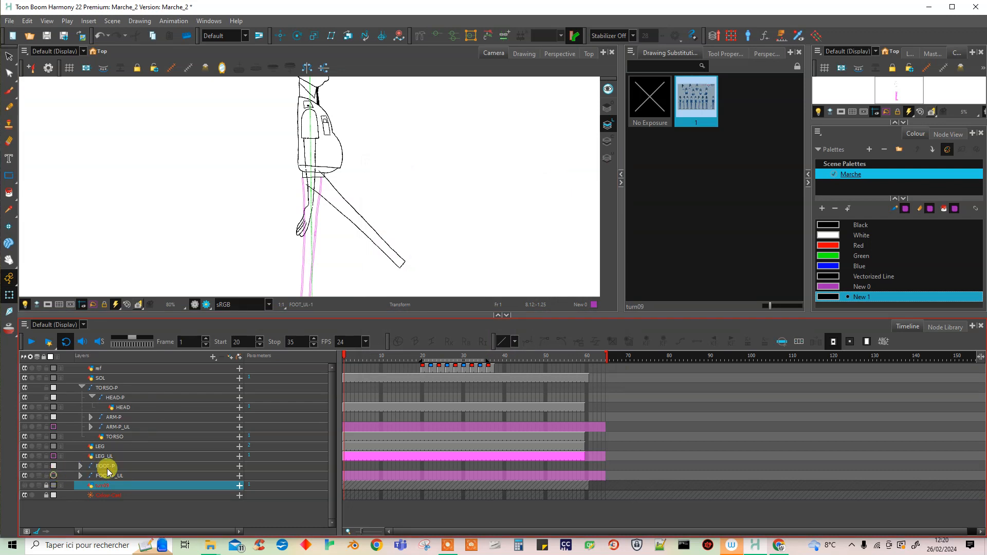
click(162, 517)
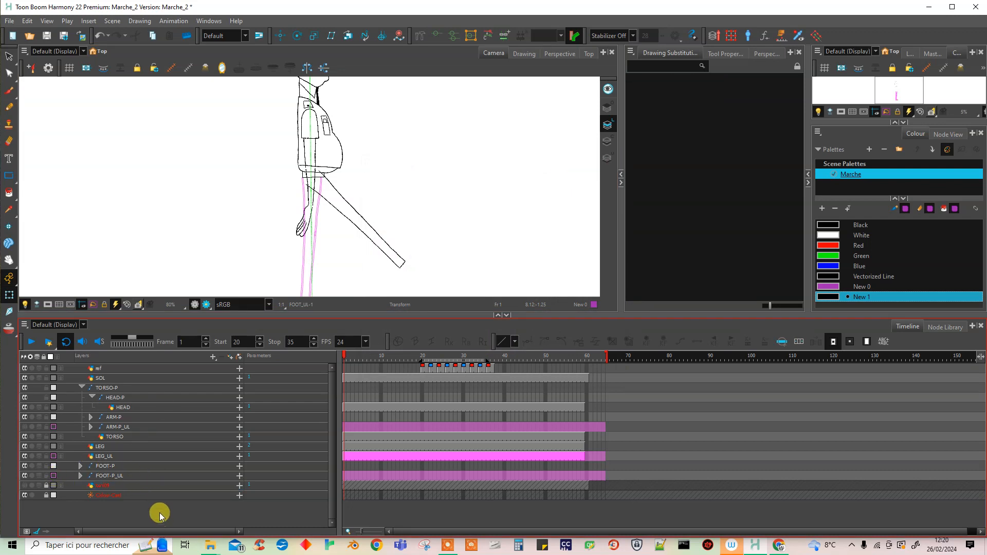
Switch the LEG layer to drawing 1 and delete drawing 2 from its drawing substitutions
click(134, 456)
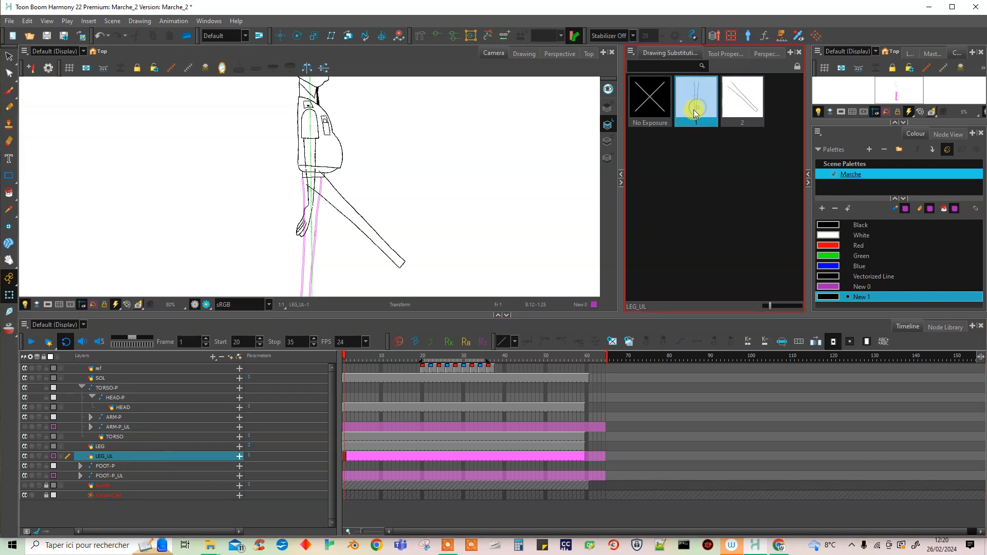
click(133, 446)
click(678, 115)
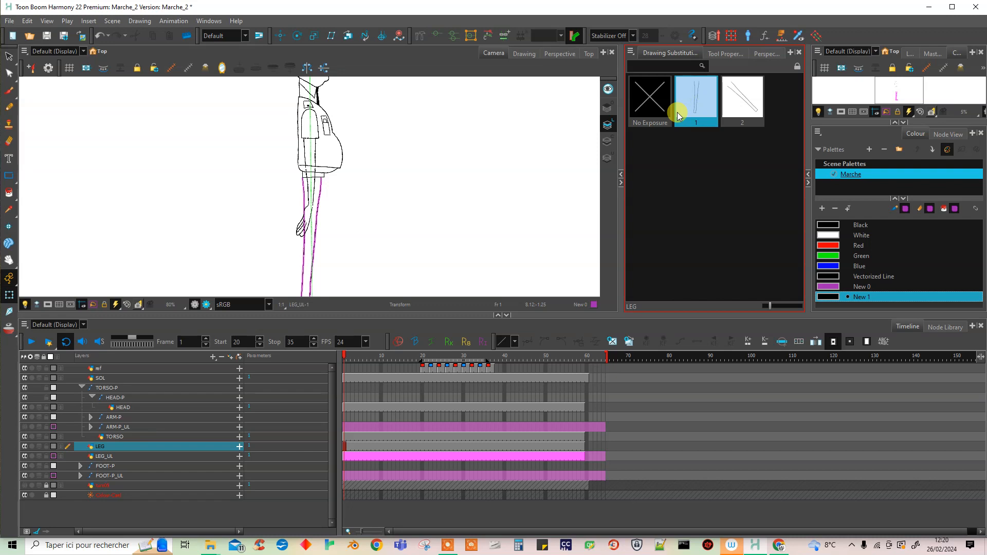
click(798, 66)
click(702, 112)
right_click(702, 111)
click(745, 121)
click(793, 72)
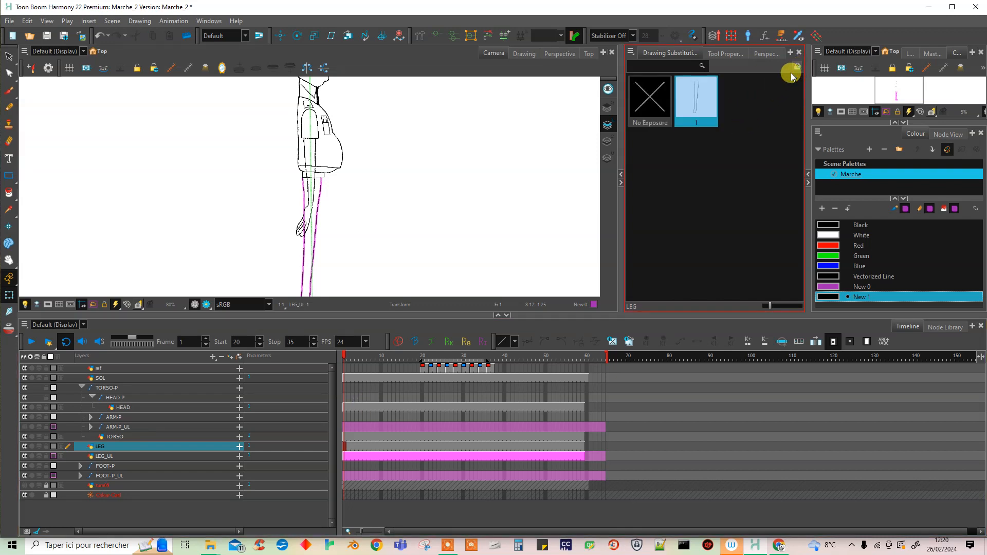
Add a parent peg to LEG_UL and place the peg's pivot at the top of the leg, on the hip
click(117, 456)
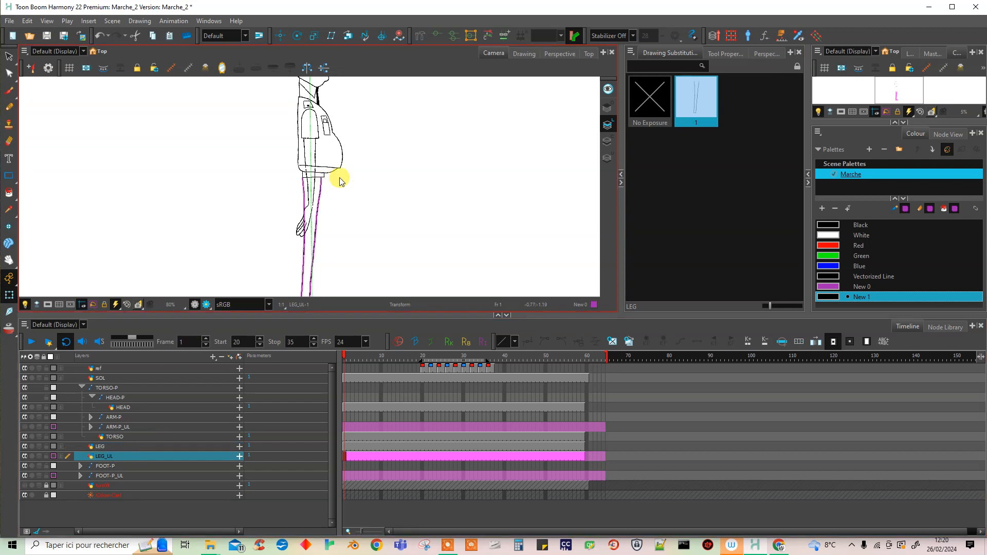
click(240, 355)
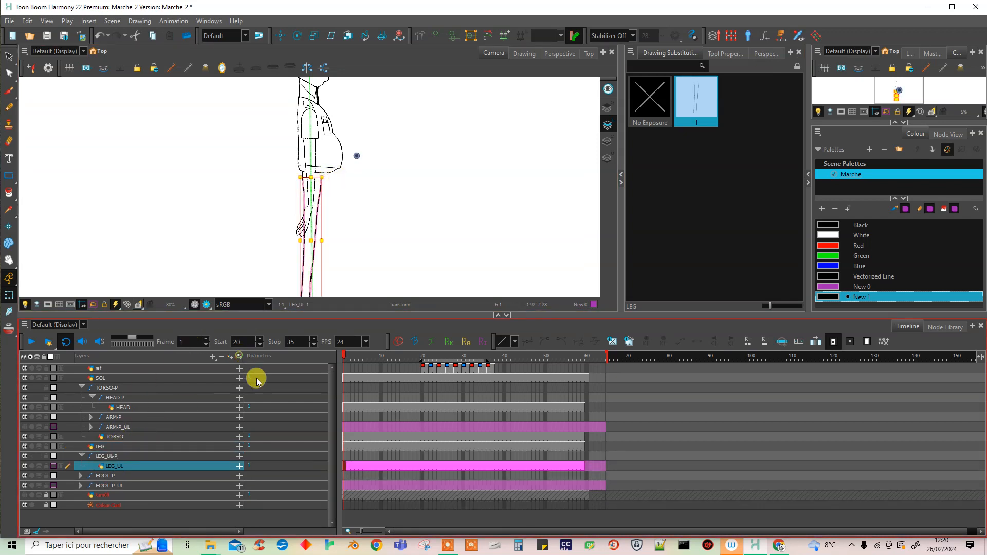
click(348, 457)
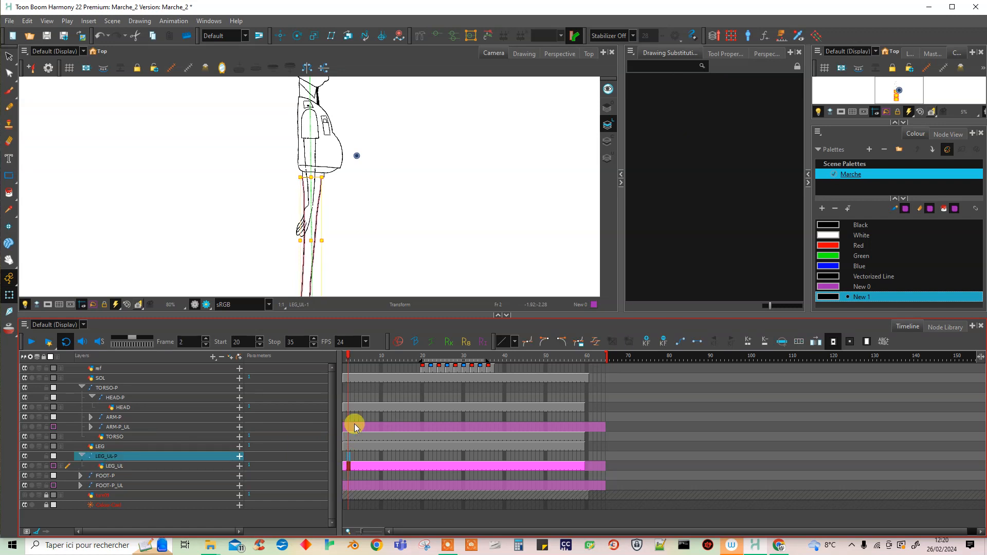
click(281, 36)
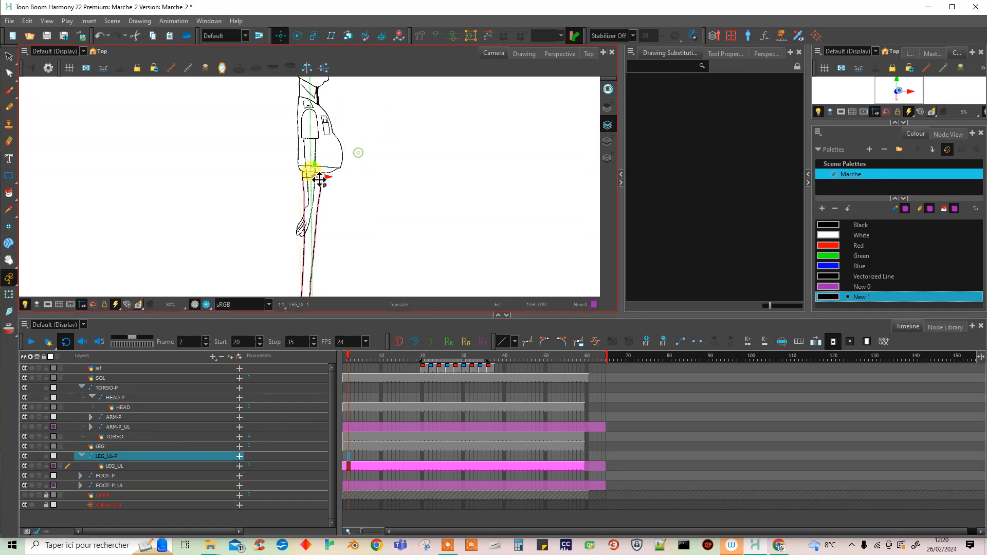
click(18, 292)
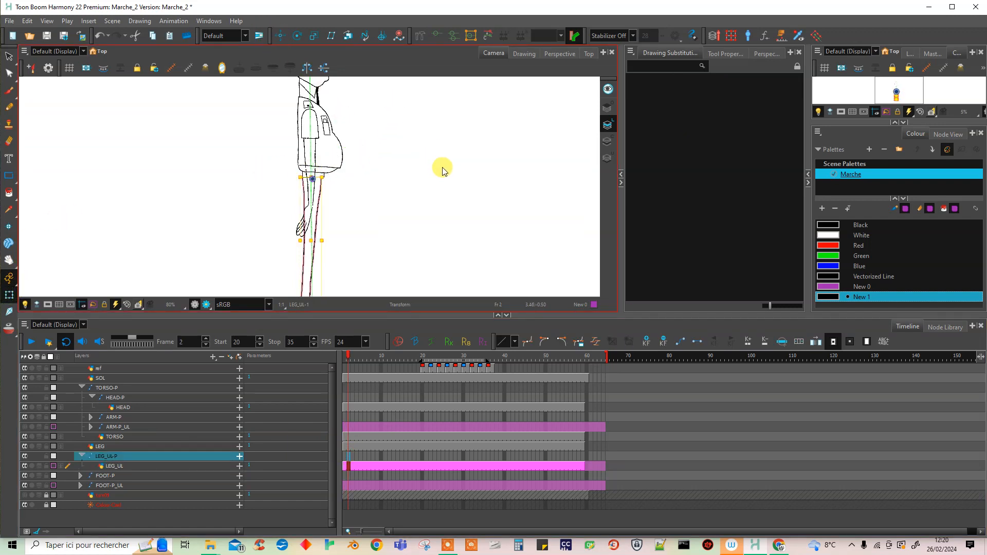
Shift the pink leg slightly forward with the LEG_UL-P peg to offset it from the black leg
key(Right)
drag(400, 260, 420, 209)
click(115, 458)
Parent FOOT-P_UL to the LEG_UL-P peg and place FOOT-P above LEG_UL-P in the layer order
click(106, 486)
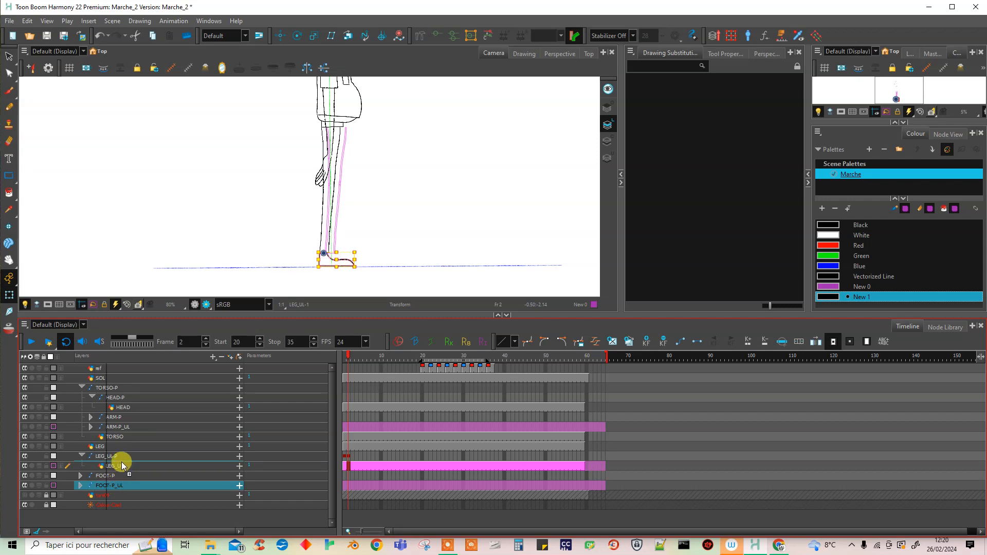
drag(122, 458, 104, 452)
click(107, 484)
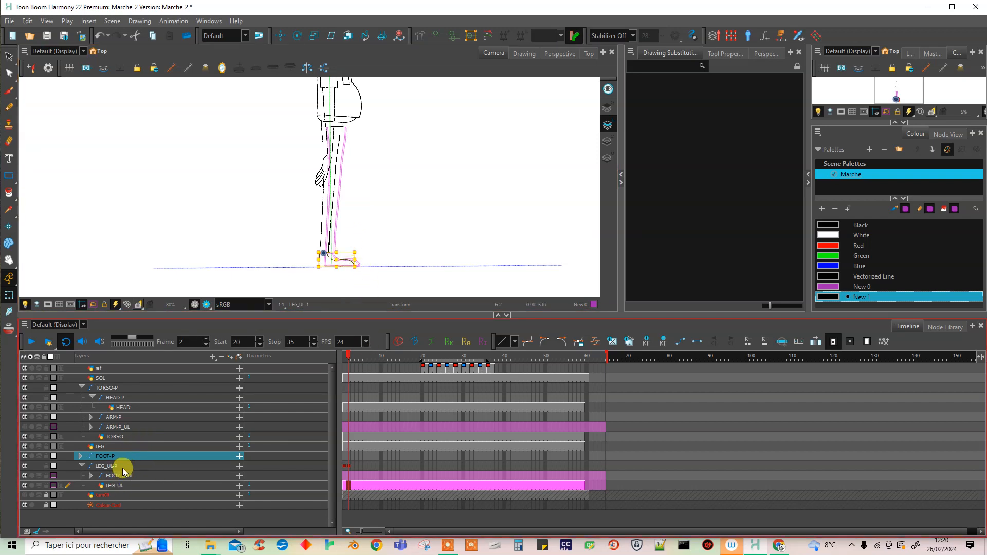
click(108, 467)
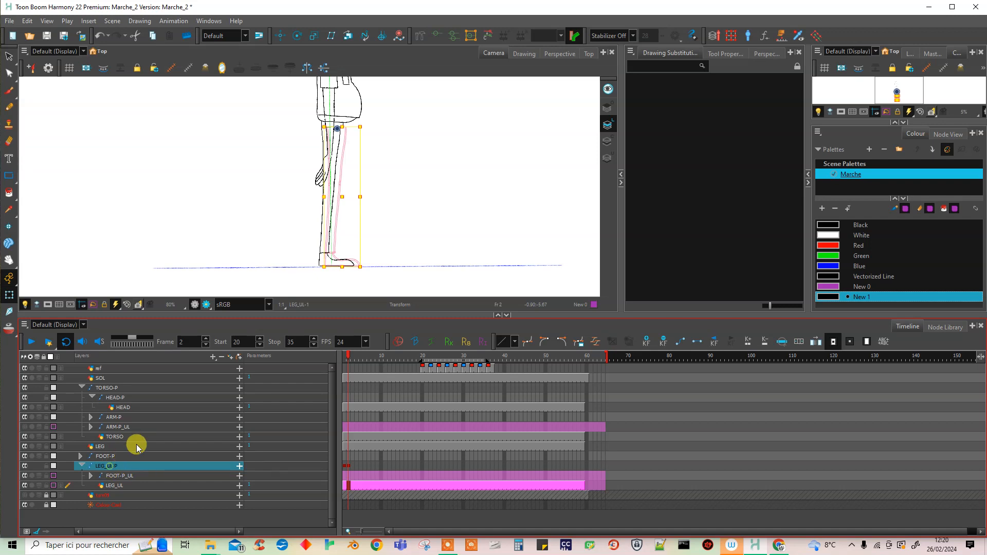
Move the LEG_UL-P keyframe holding the forward offset to frame 1
click(414, 230)
key(space)
drag(393, 317, 393, 351)
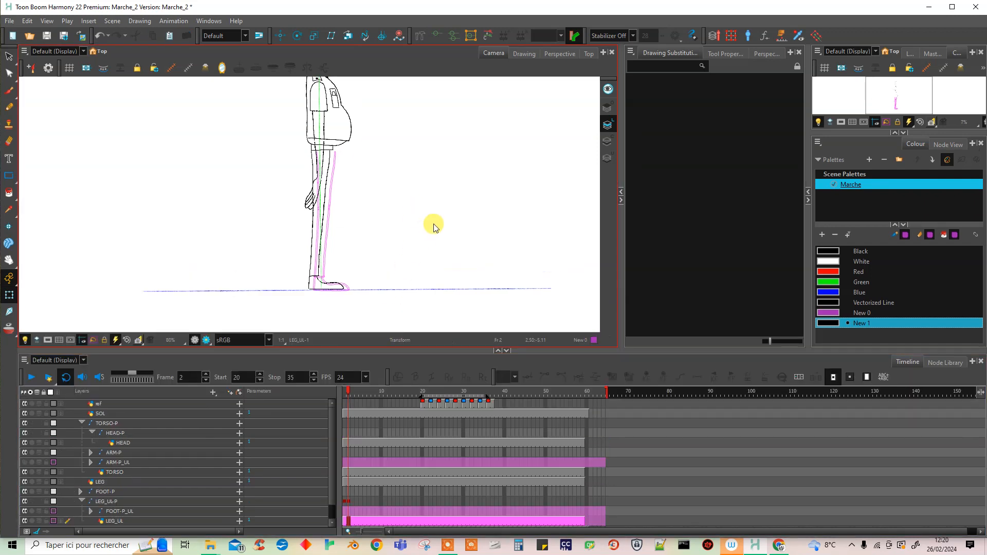
click(346, 501)
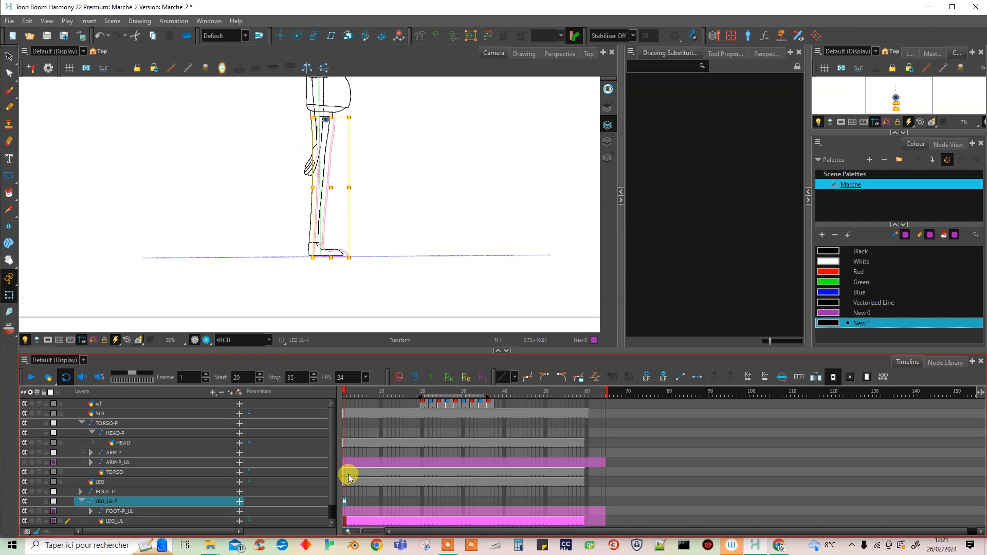
Collapse TORSO-P and add keyframes at frame 24 on the TORSO-P, FOOT-P, LEG_UL-P and FOOT-P_UL pegs
click(422, 390)
click(438, 390)
scroll(463, 147, down, 3)
drag(449, 172, 424, 242)
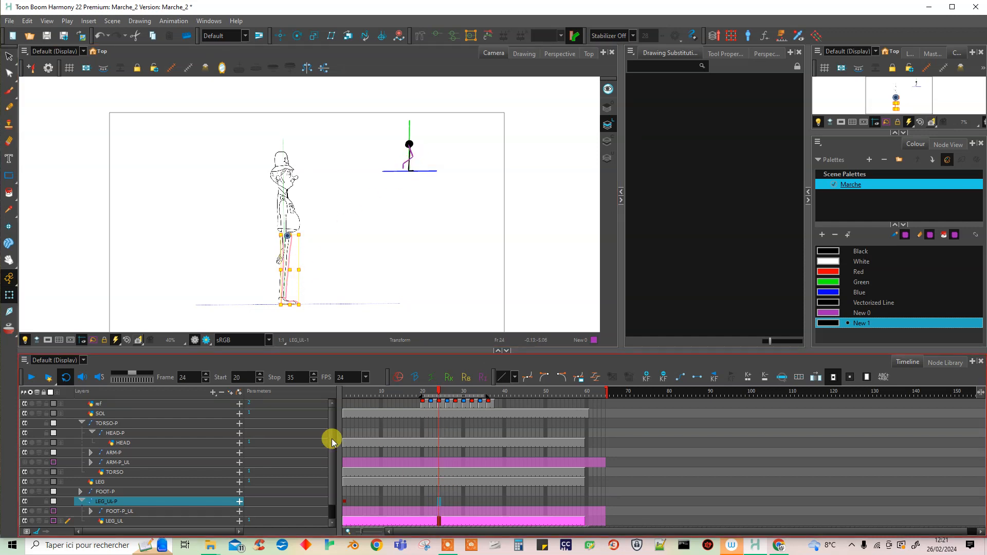
click(84, 422)
drag(442, 427, 439, 461)
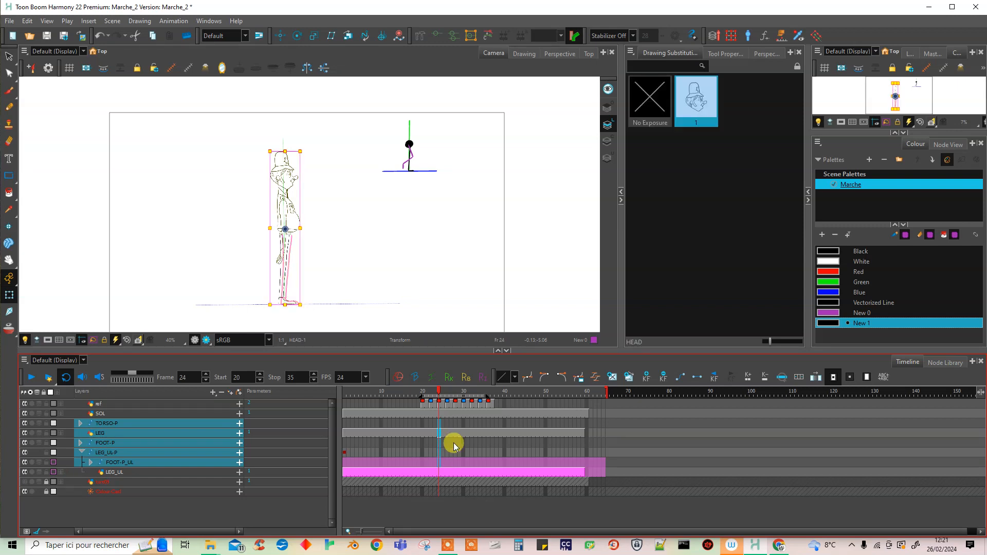
click(646, 377)
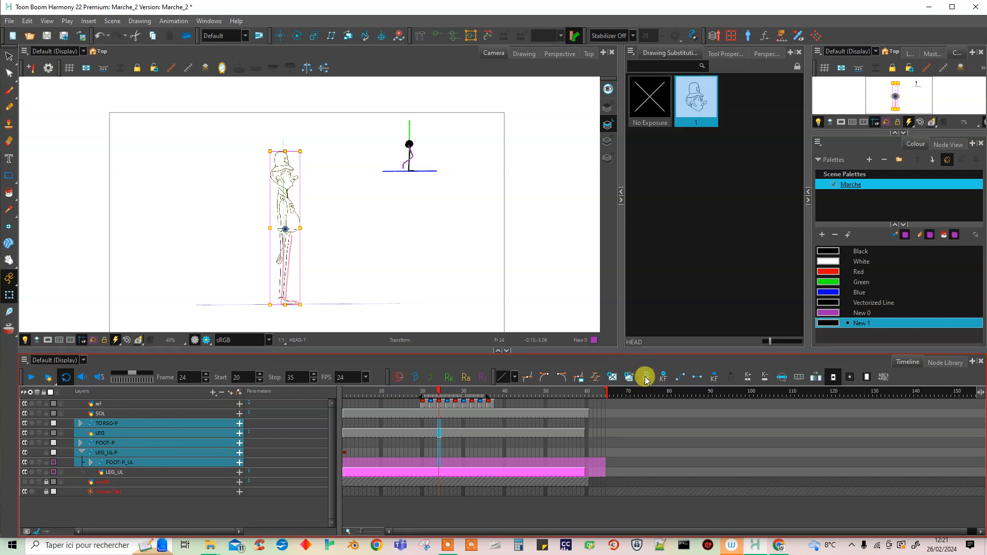
Duplicate the LEG layer's drawing at frame 24 to get an independent second leg drawing
click(440, 424)
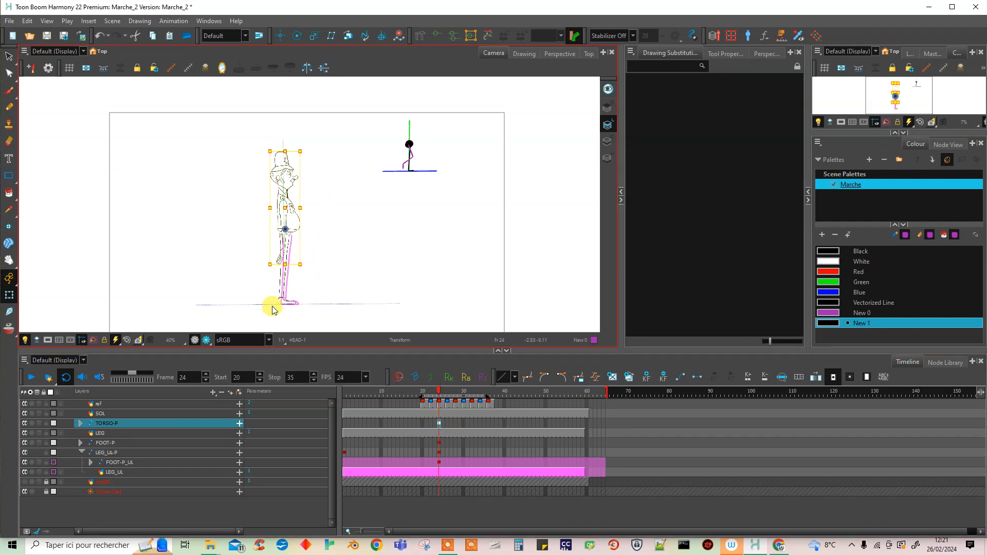
scroll(272, 311, up, 2)
drag(375, 347, 375, 358)
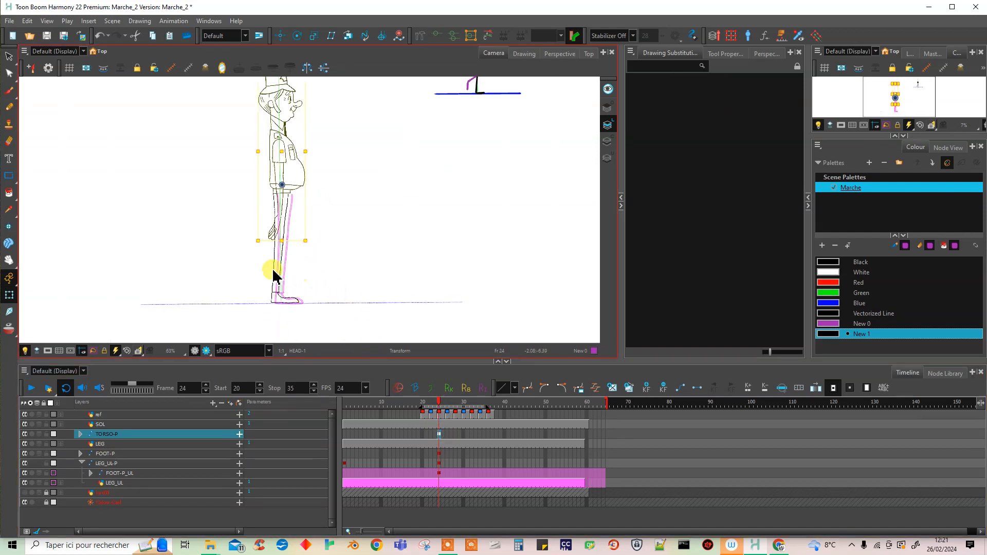
scroll(278, 275, up, 2)
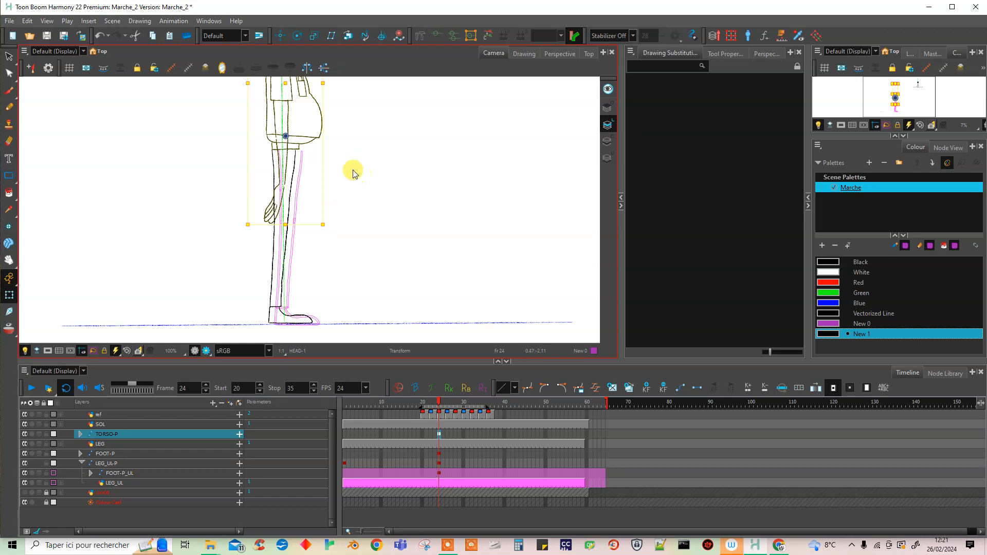
click(271, 309)
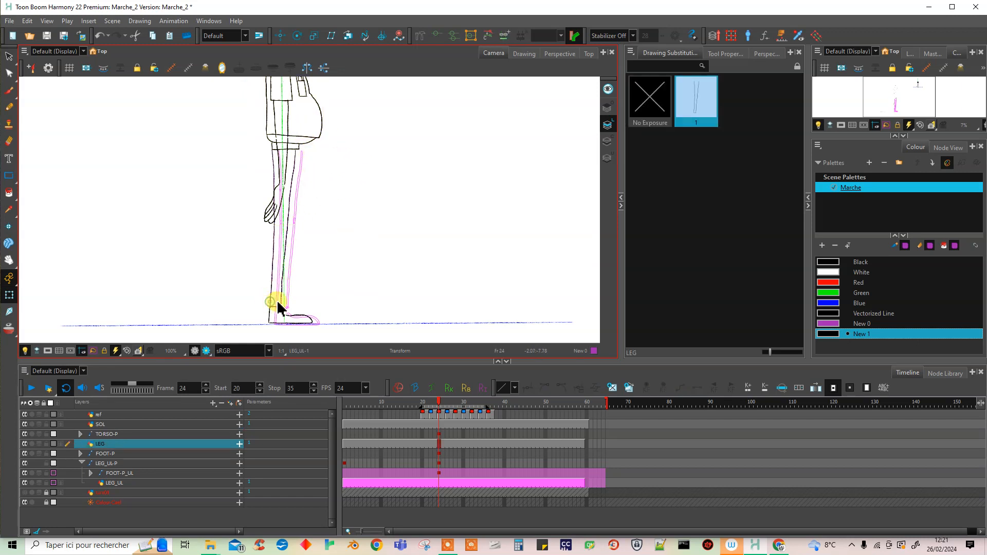
click(425, 320)
click(142, 442)
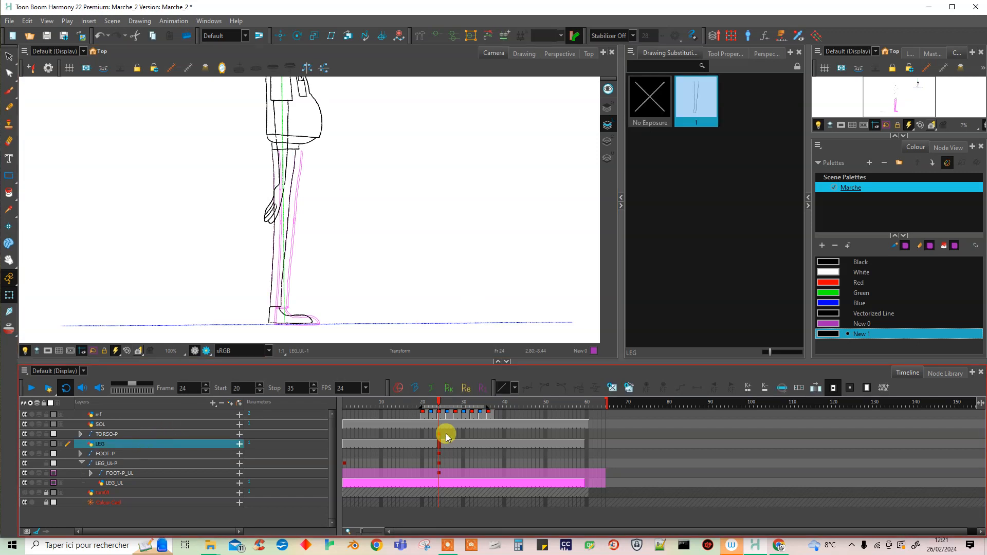
click(628, 387)
Rotate the lower leg of the duplicated LEG drawing backwards around the knee to bend the leg
drag(9, 57, 23, 63)
click(281, 262)
click(273, 261)
mouse_move(286, 229)
mouse_down()
mouse_move(289, 222)
mouse_move(299, 240)
mouse_move(309, 236)
mouse_up()
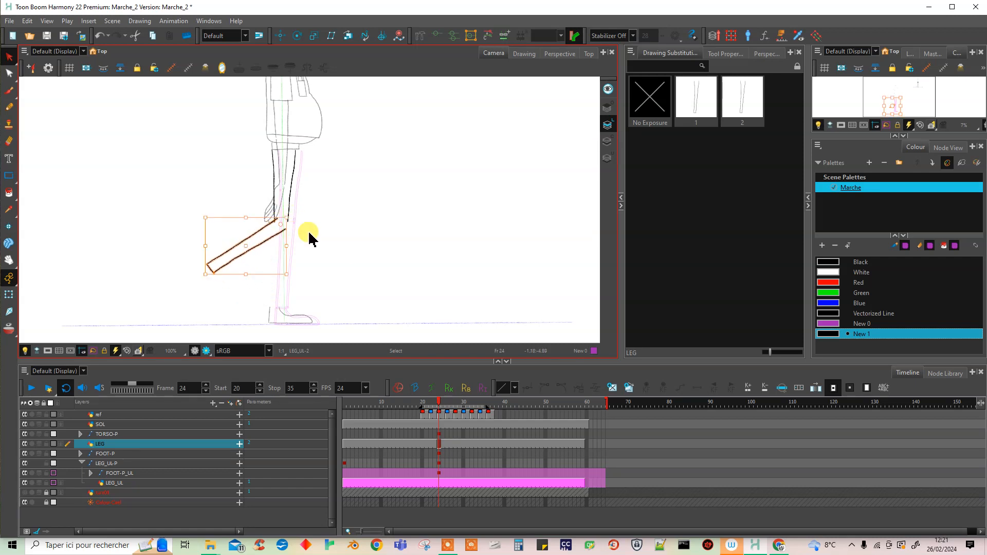
scroll(456, 214, down, 5)
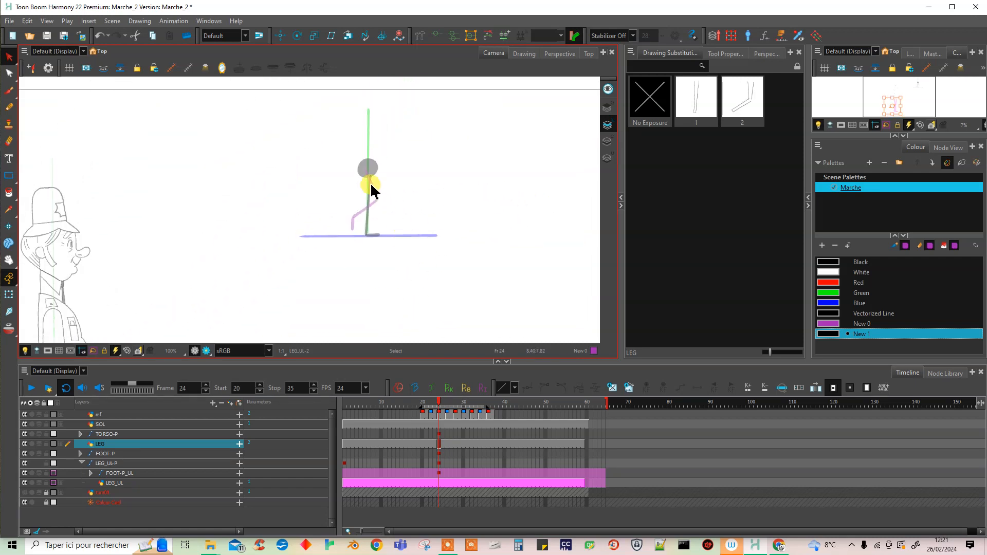
Swing the thigh of the bent LEG drawing forward from the hip, moving the lower leg along to the new knee position
drag(307, 277, 545, 138)
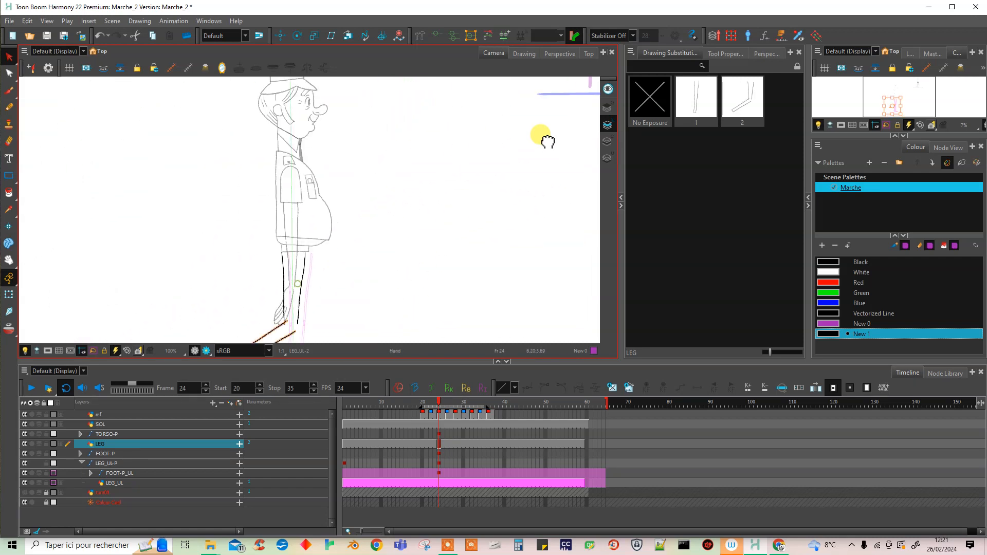
drag(333, 303, 377, 212)
drag(339, 250, 360, 232)
click(363, 236)
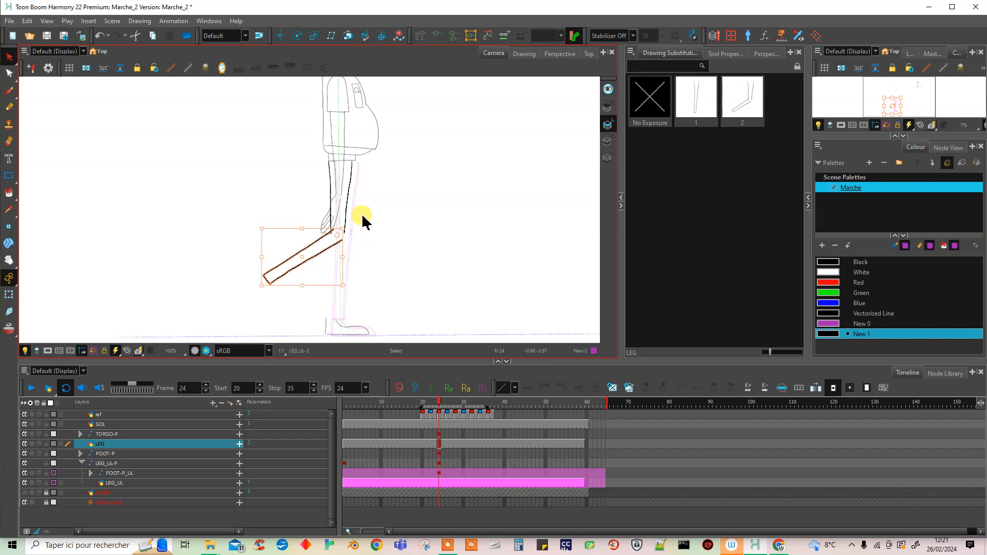
click(49, 52)
click(48, 55)
shift+click(330, 220)
drag(353, 282, 411, 271)
drag(343, 301, 360, 298)
click(407, 287)
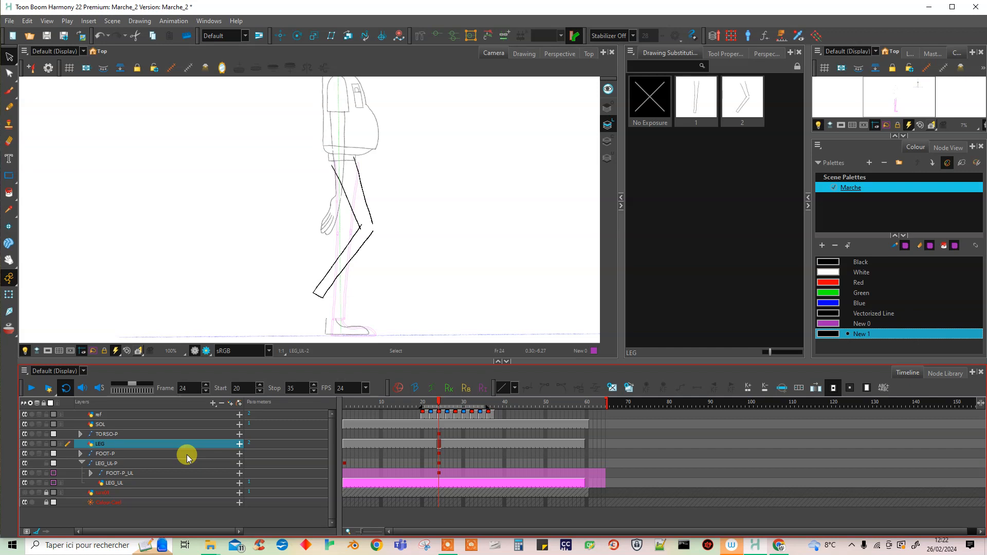
Expand the foot pegs, then move and rotate FOOT-P at frame 24 so the foot joins the bent leg's ankle, toe down
click(91, 472)
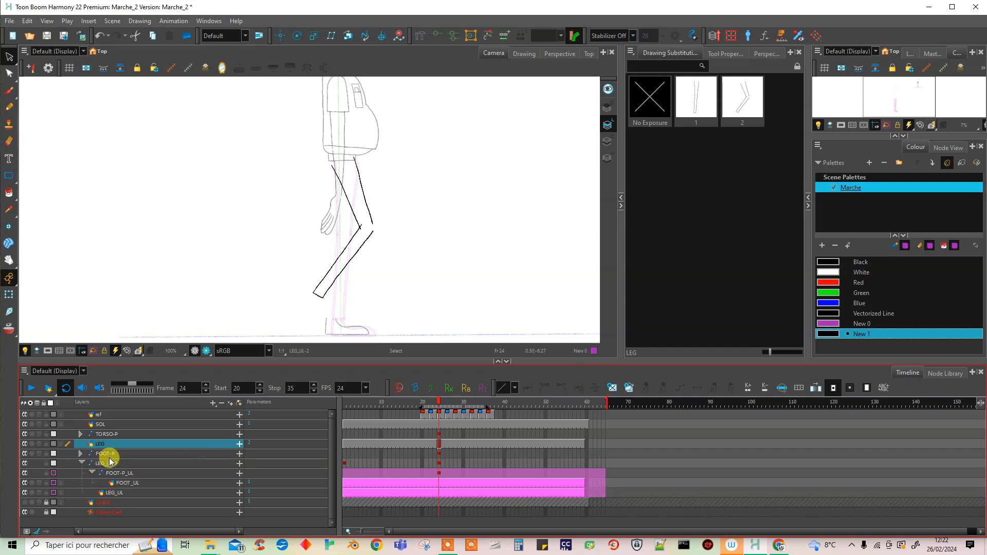
click(80, 454)
click(439, 451)
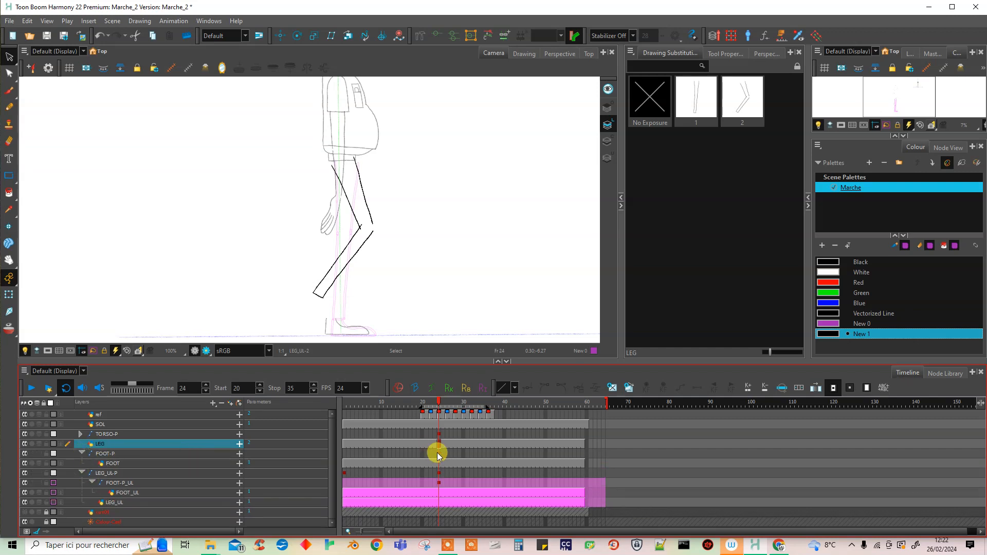
click(58, 324)
click(8, 295)
click(378, 310)
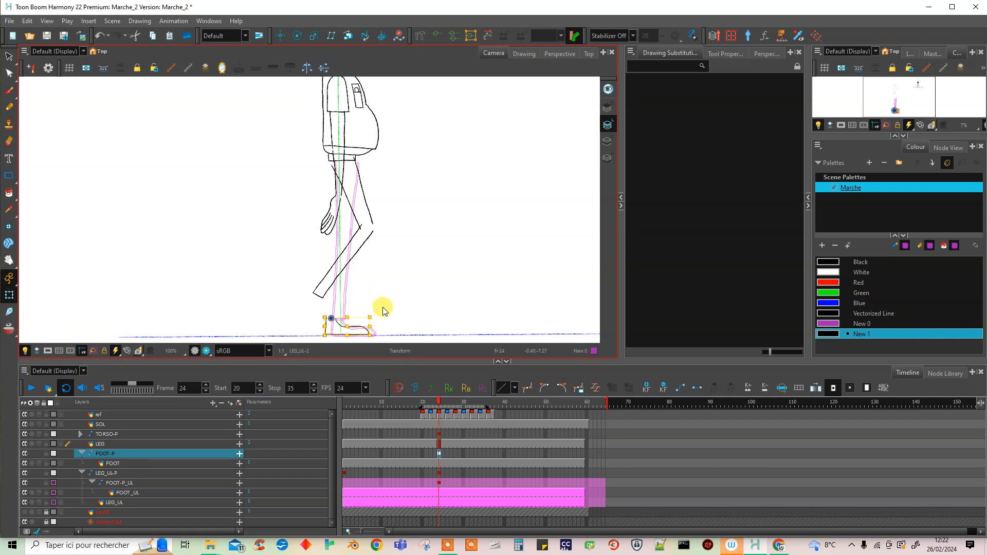
drag(378, 311, 348, 314)
Duplicate the FOOT layer's drawing at frame 24 to get an independent second foot drawing
click(439, 454)
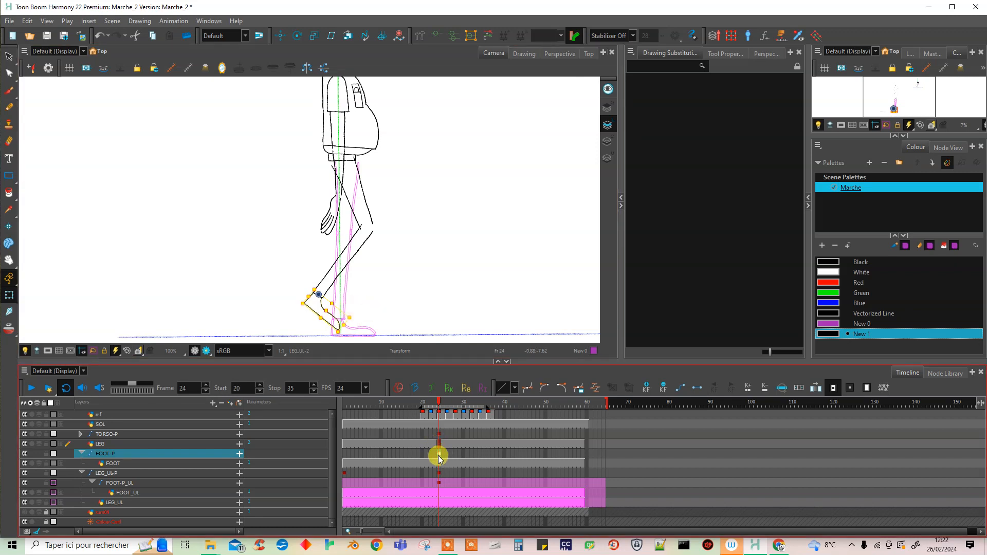
click(439, 463)
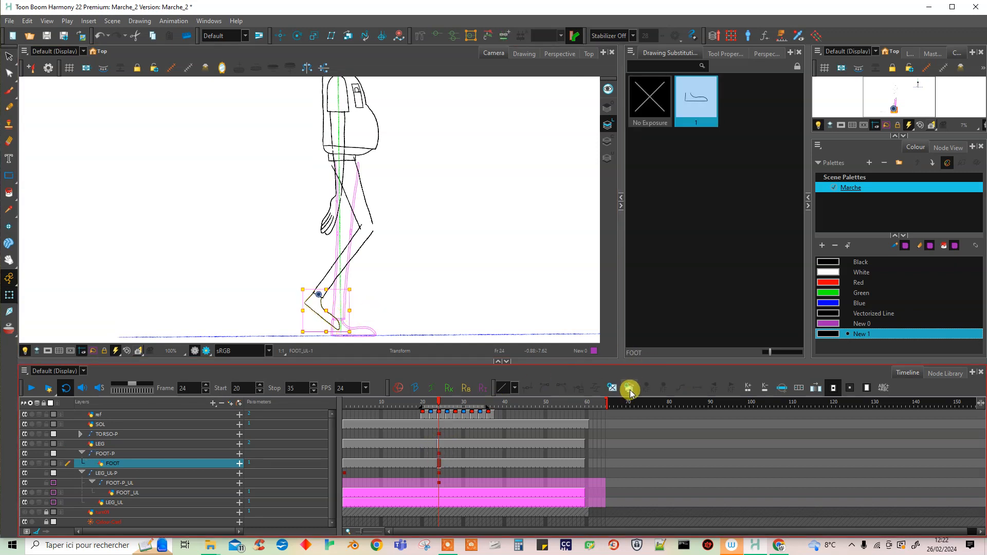
drag(416, 293, 399, 222)
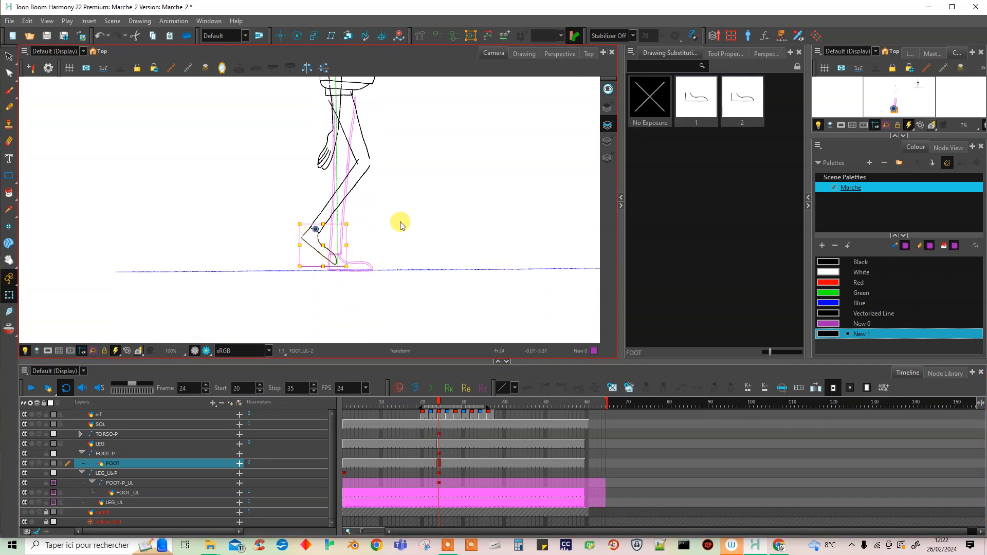
scroll(382, 249, up, 2)
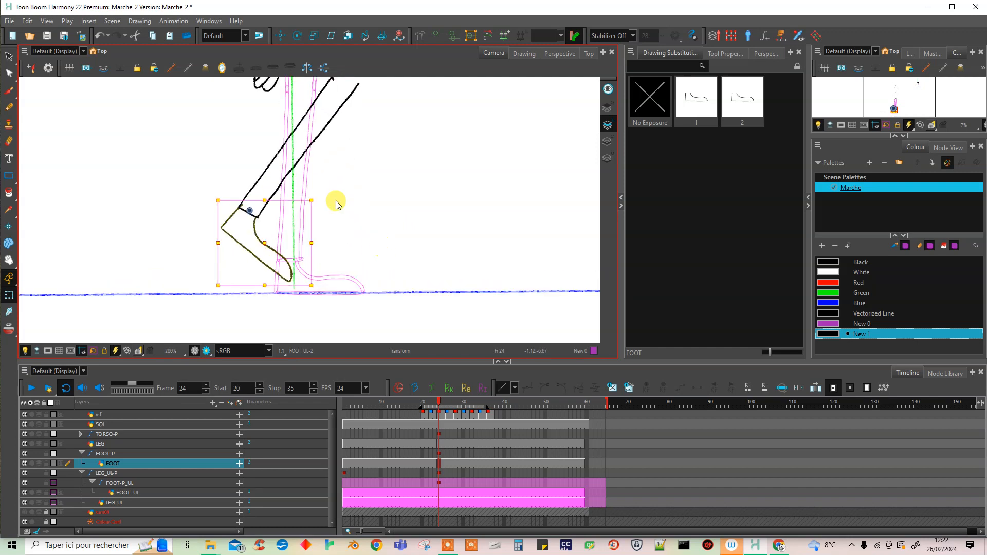
Distort the duplicated FOOT drawing so its toe end curves downward
key(alt+s)
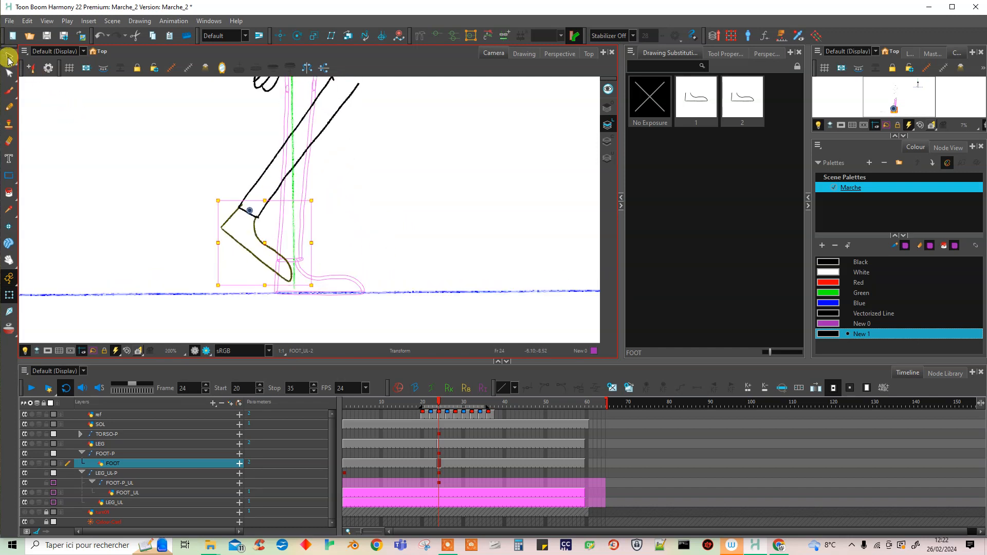
click(288, 275)
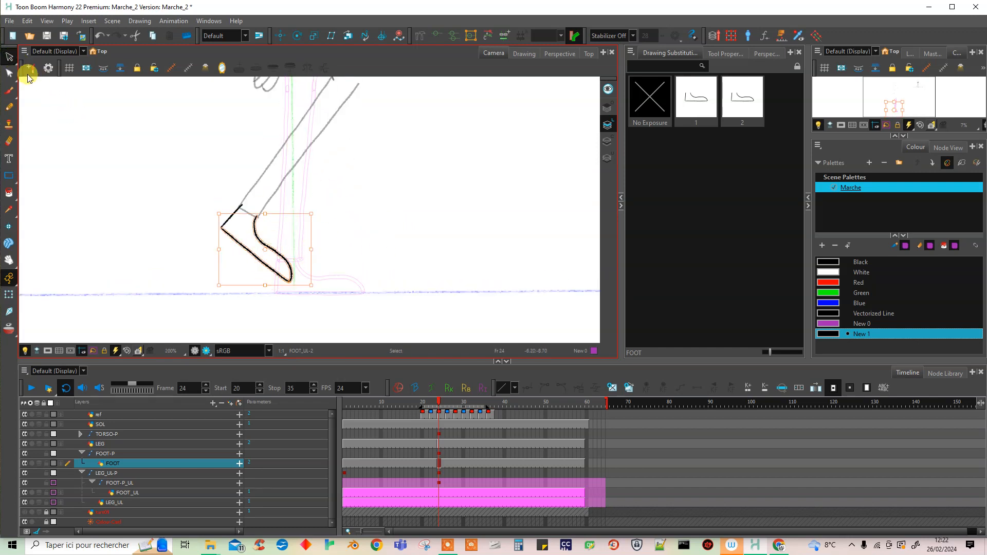
click(11, 73)
drag(11, 73, 44, 122)
drag(291, 287, 262, 289)
mouse_move(299, 268)
mouse_down()
mouse_move(308, 278)
mouse_move(287, 247)
mouse_move(244, 238)
mouse_move(257, 292)
mouse_move(293, 269)
mouse_move(256, 283)
mouse_move(256, 292)
mouse_move(297, 276)
mouse_move(259, 297)
mouse_up()
click(302, 325)
Move the curved foot slightly back and rotate it around the ankle to steepen its angle
click(9, 295)
drag(255, 246, 247, 239)
drag(291, 180, 301, 190)
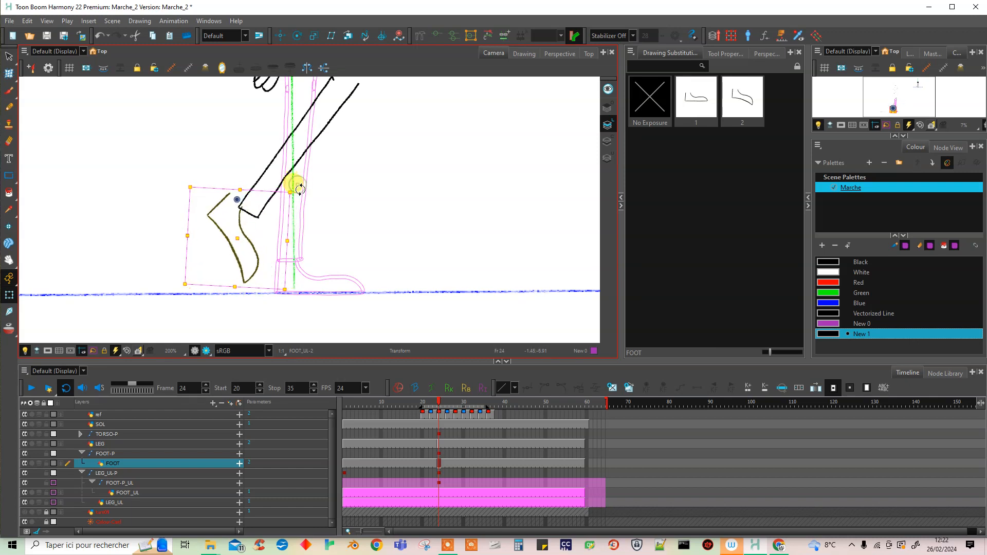
click(350, 195)
scroll(360, 186, down, 2)
drag(379, 176, 358, 265)
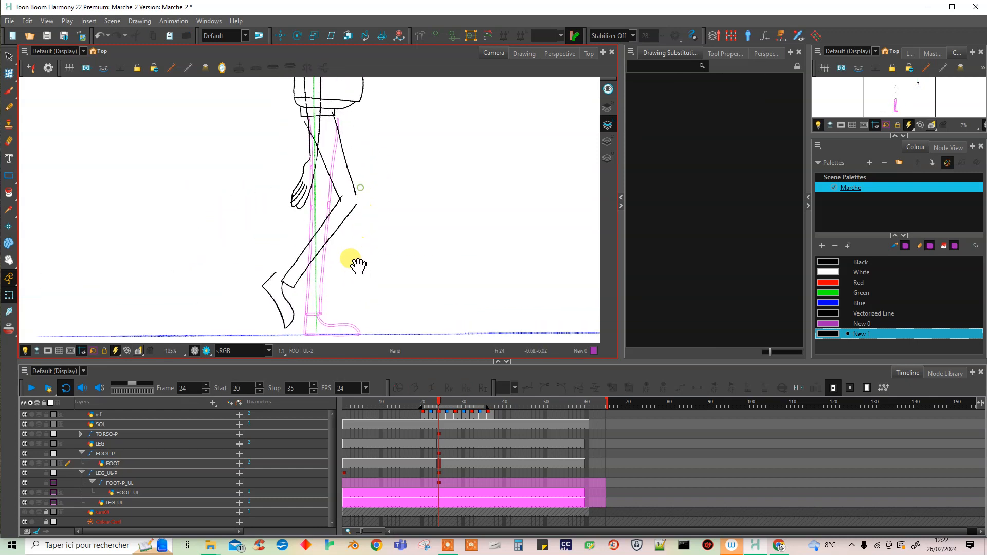
Adjust the lower-leg lines of the LEG drawing to meet the thigh, erasing the overlapping line ends behind the knee
click(334, 205)
click(16, 56)
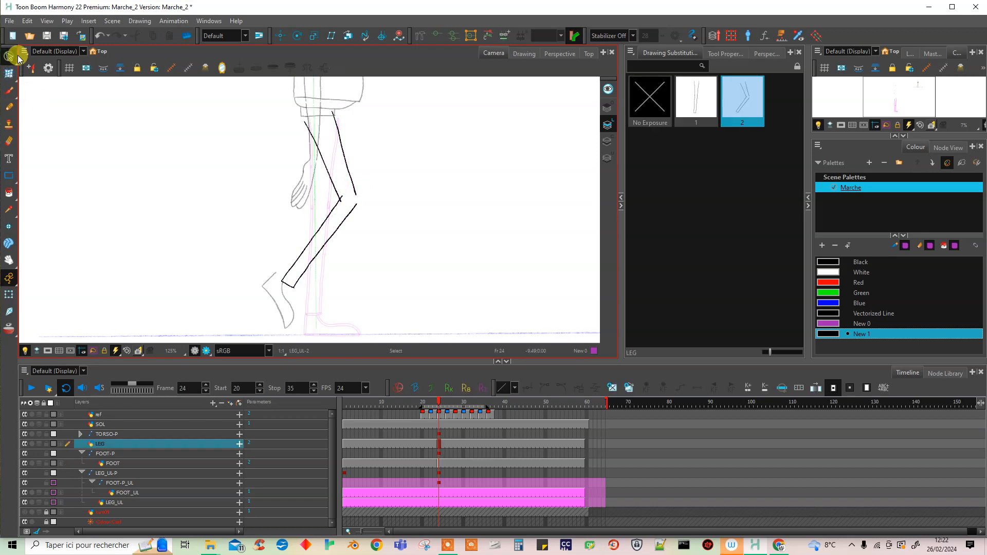
click(320, 229)
click(311, 281)
mouse_move(328, 288)
mouse_down()
mouse_move(271, 256)
mouse_move(321, 281)
mouse_move(304, 280)
mouse_move(337, 257)
mouse_move(333, 245)
mouse_up()
click(360, 164)
scroll(352, 162, up, 5)
key(alt+e)
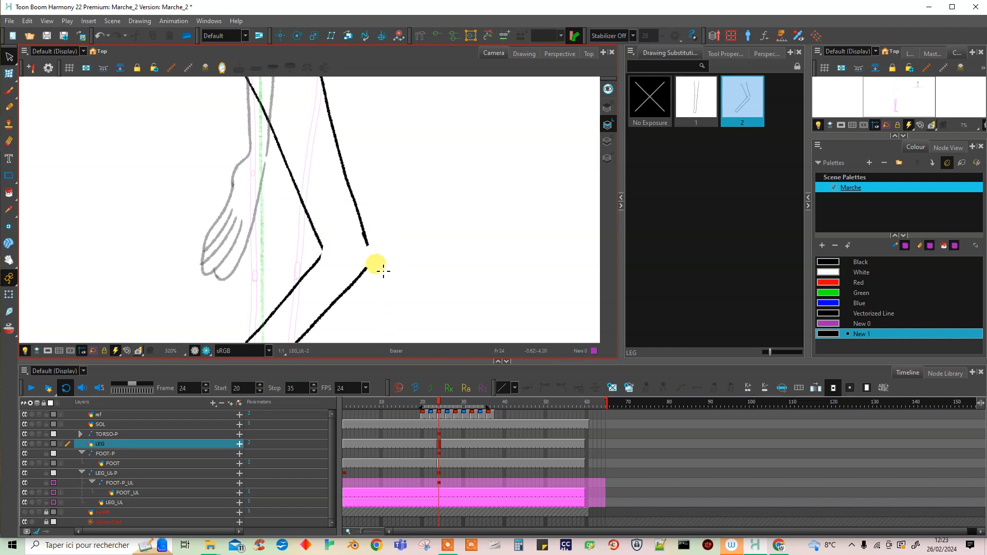
Try the Fuzzy Line and Charcoal brush presets with test strokes beside the knee, undoing each stroke
click(9, 92)
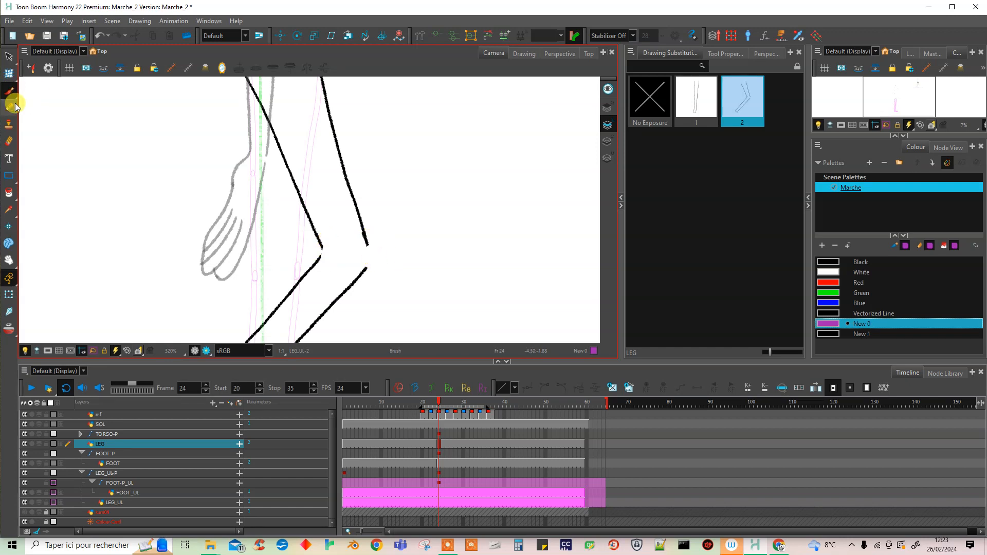
click(725, 54)
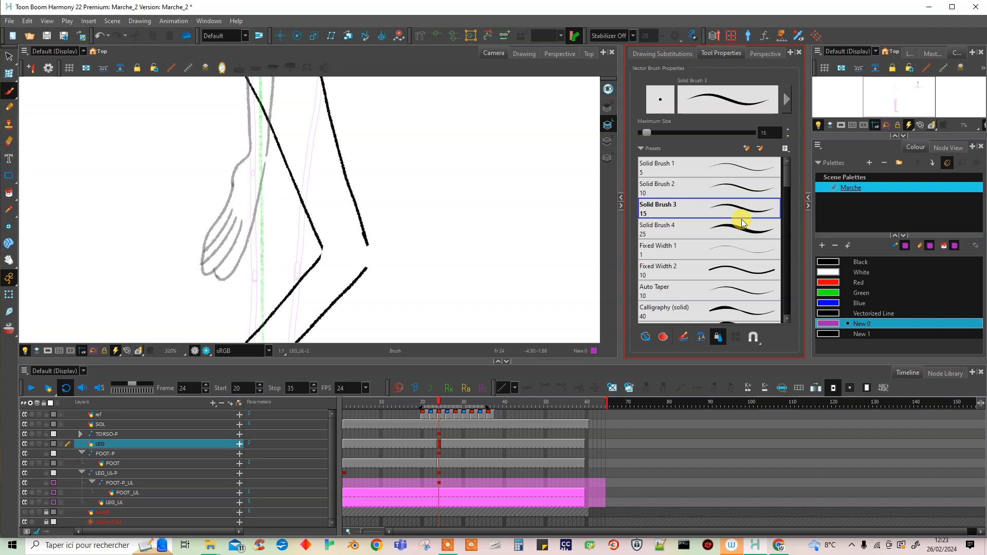
drag(788, 193, 780, 272)
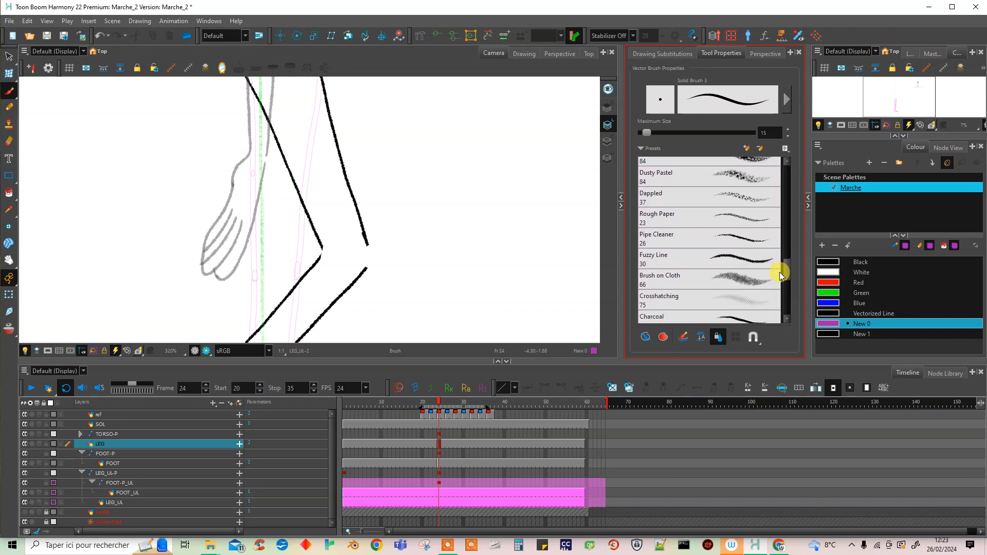
click(745, 261)
drag(376, 190, 393, 242)
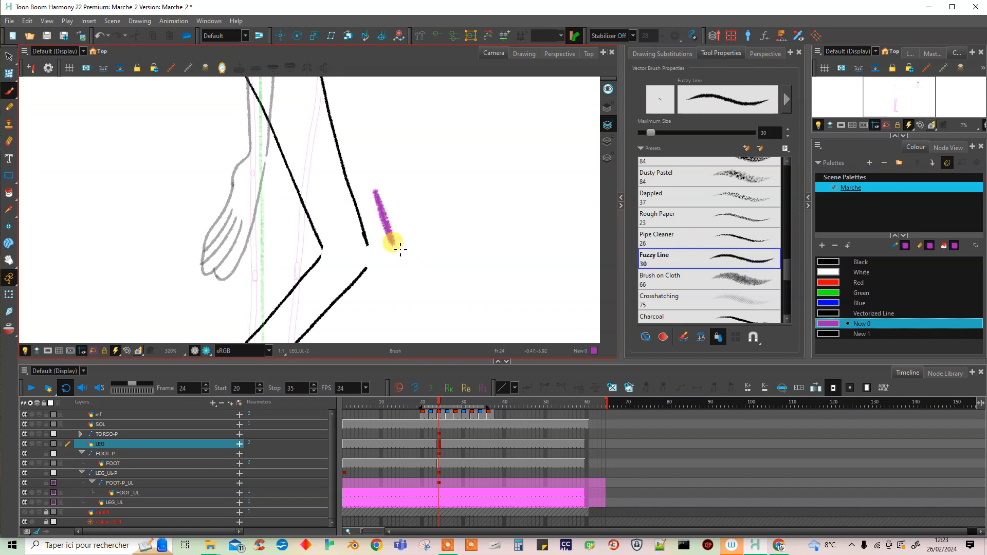
key(ctrl+z)
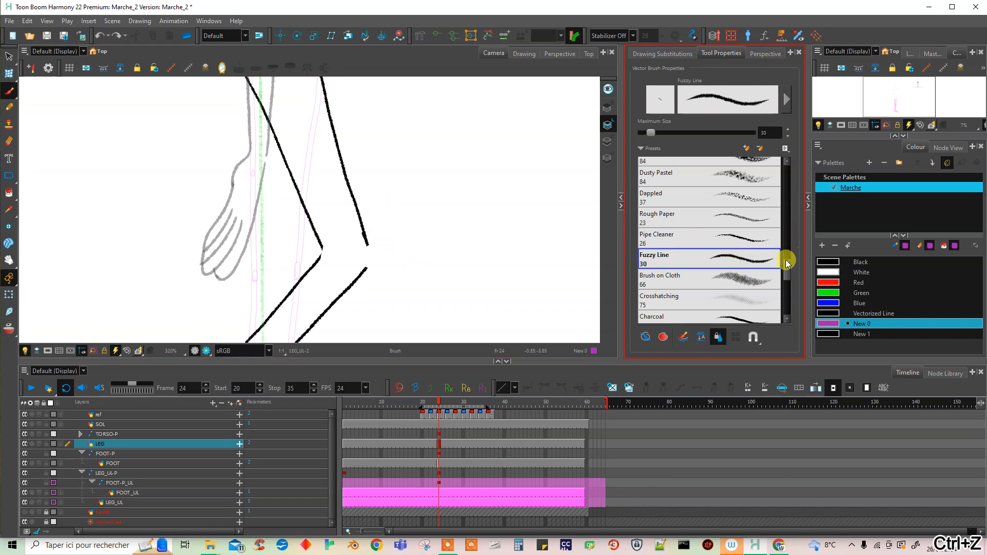
drag(787, 269, 787, 276)
click(743, 282)
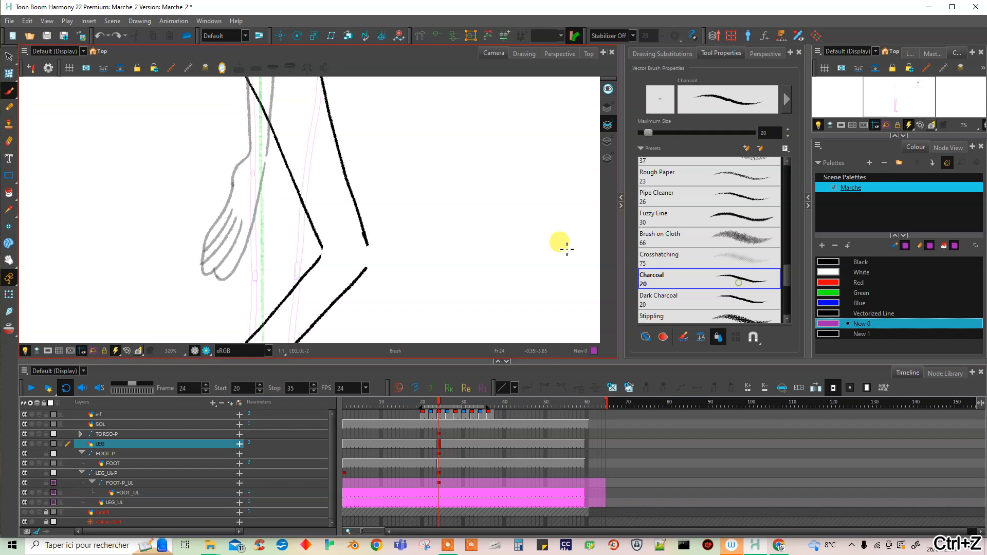
drag(378, 180, 403, 244)
key(ctrl+z)
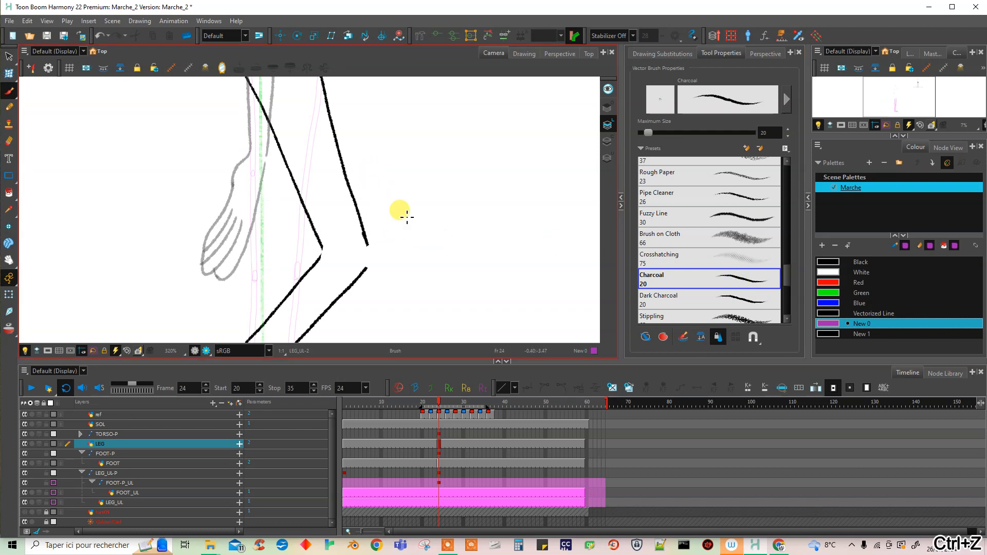
Close the knee outline in Black with the Dark Charcoal brush reduced to size 6.2
click(697, 303)
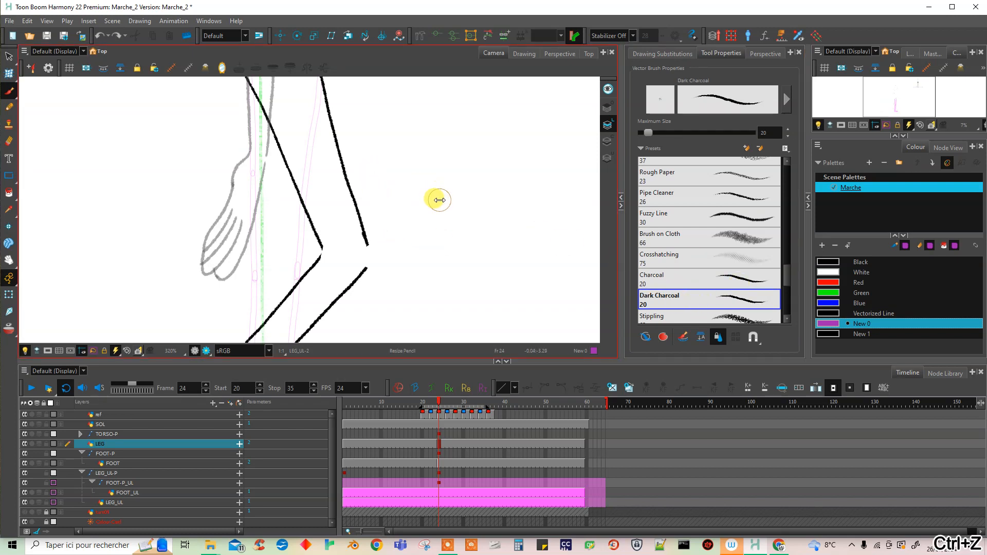
mouse_move(432, 201)
mouse_down()
mouse_move(371, 189)
mouse_move(386, 247)
mouse_up()
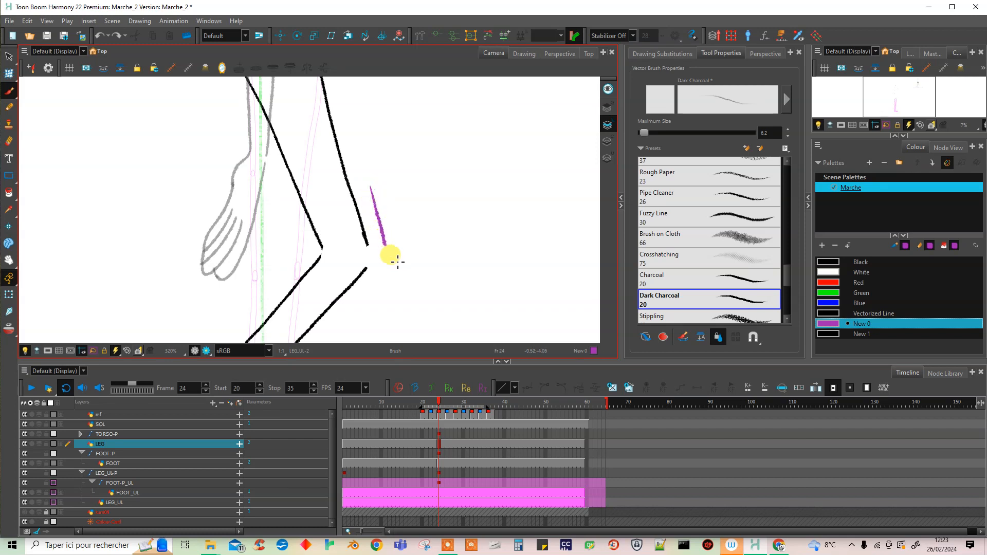
key(ctrl+z)
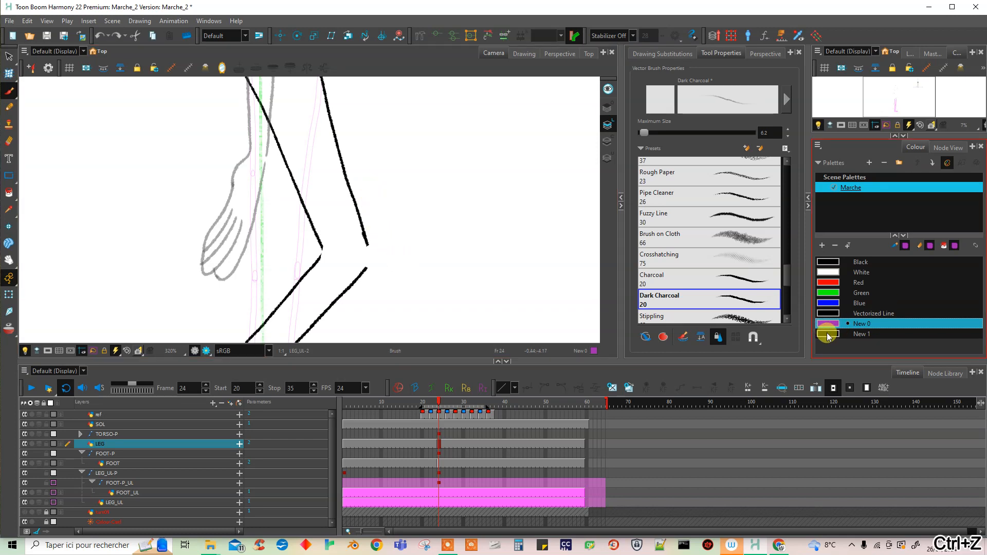
click(833, 263)
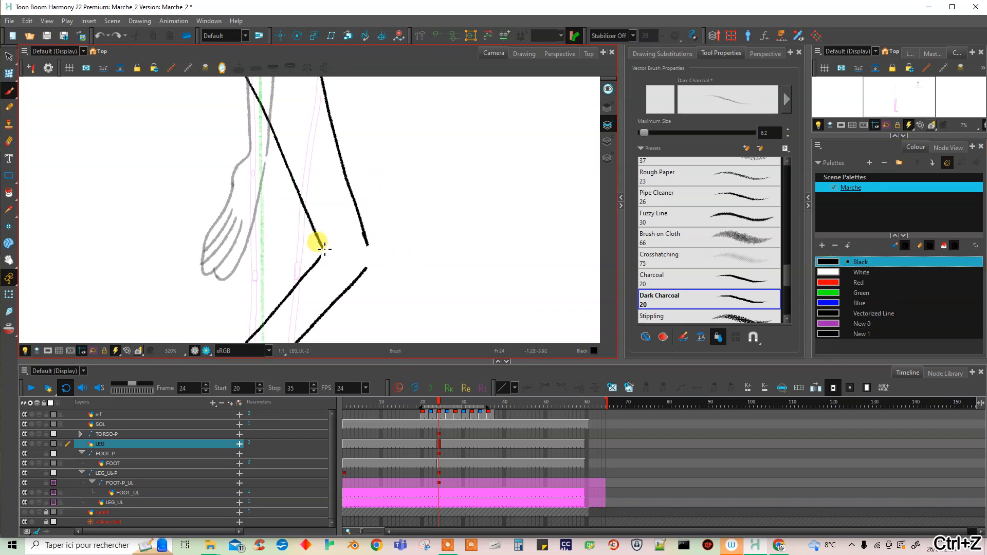
drag(359, 227, 362, 280)
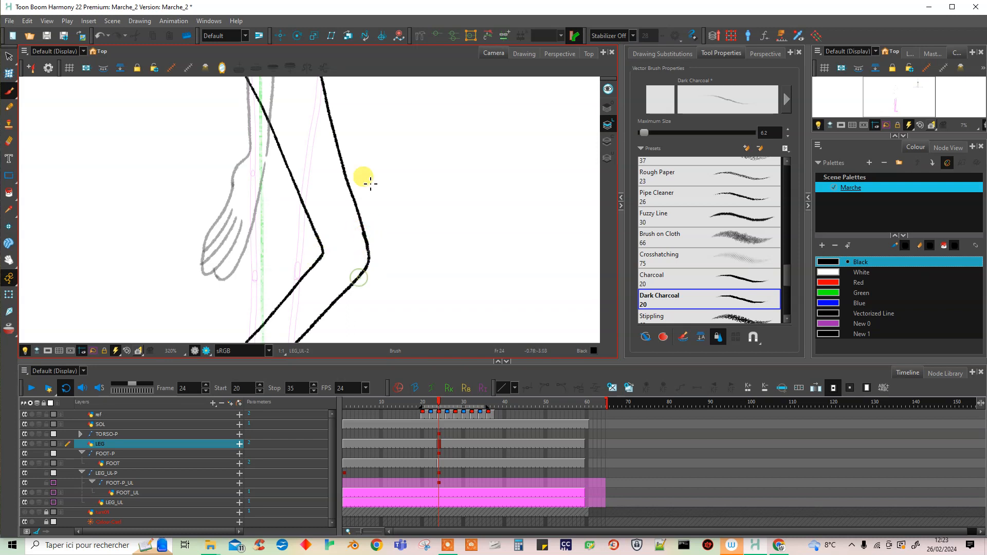
Extend the thigh's back line up to the hip with the same black brush
scroll(401, 221, down, 4)
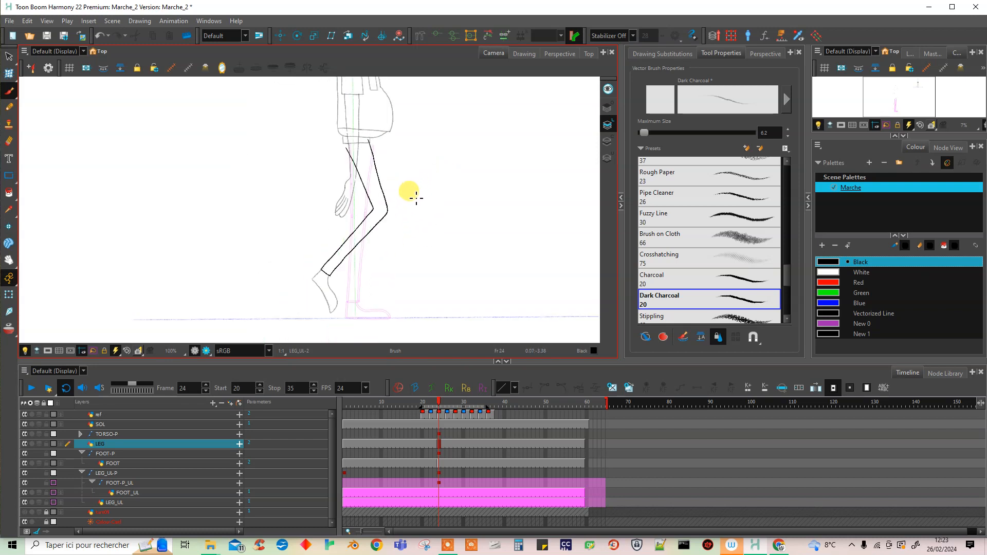
scroll(374, 160, up, 3)
drag(289, 106, 311, 146)
scroll(430, 205, down, 4)
scroll(460, 221, up, 1)
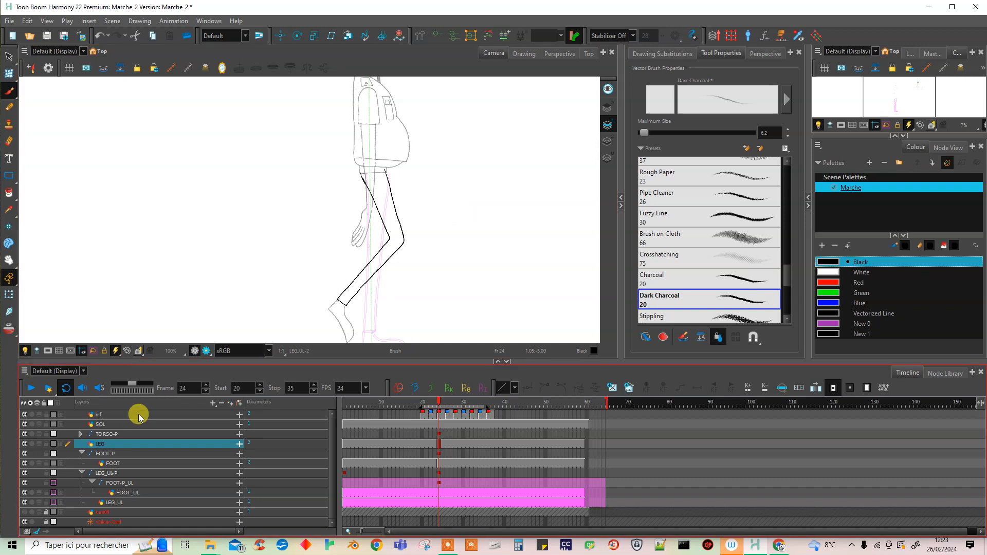
Collapse FOOT-P and LEG_UL-P and copy the frame 24 cells from TORSO-P through LEG_UL-P
click(12, 297)
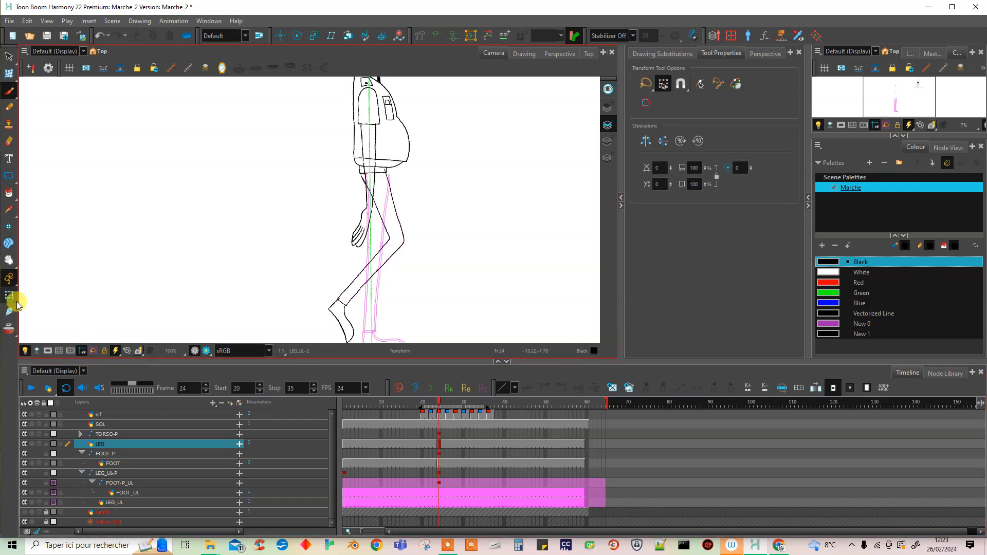
click(83, 455)
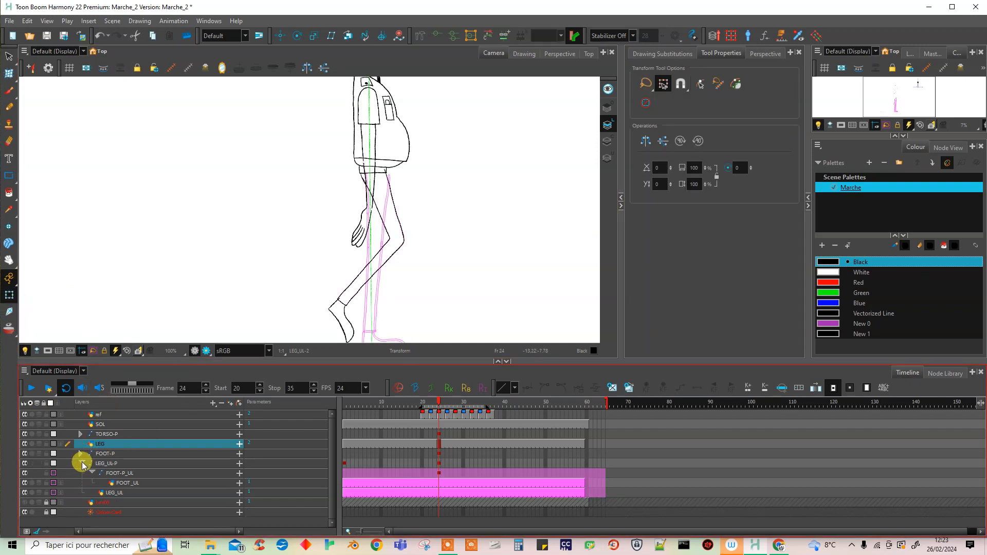
click(82, 464)
drag(440, 434, 439, 466)
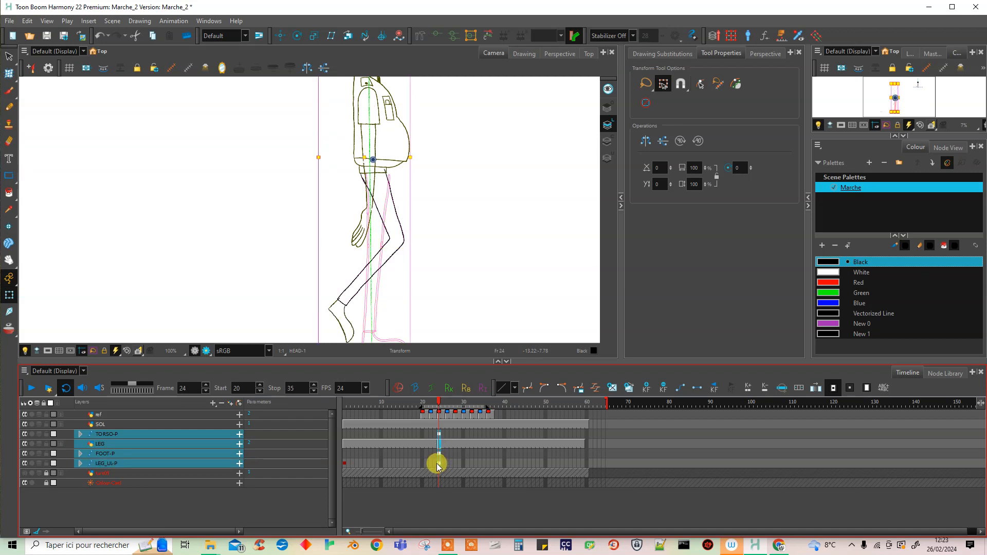
key(ctrl+c)
Paste the copied passing pose at frame 32 on the TORSO-P through LEG_UL-P layers
click(465, 403)
click(468, 403)
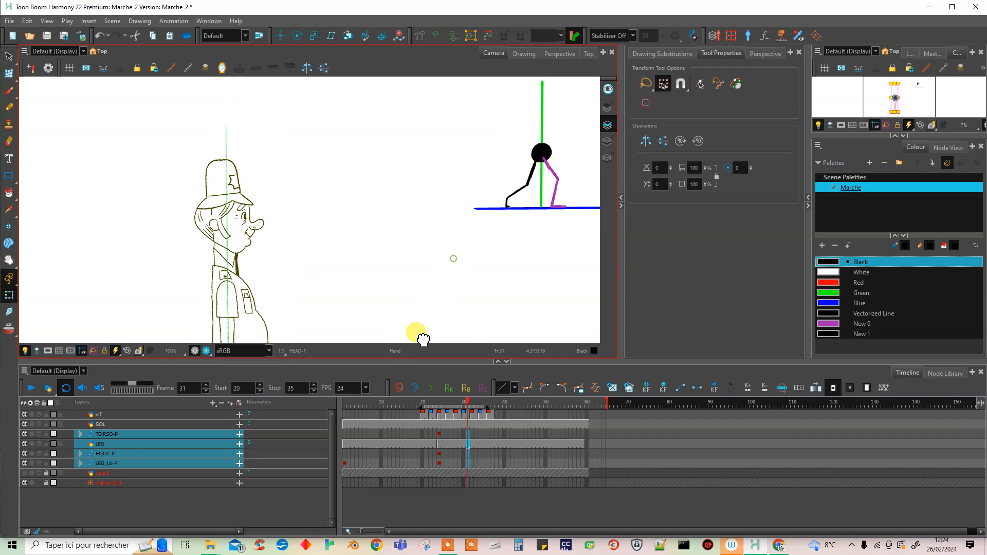
click(472, 403)
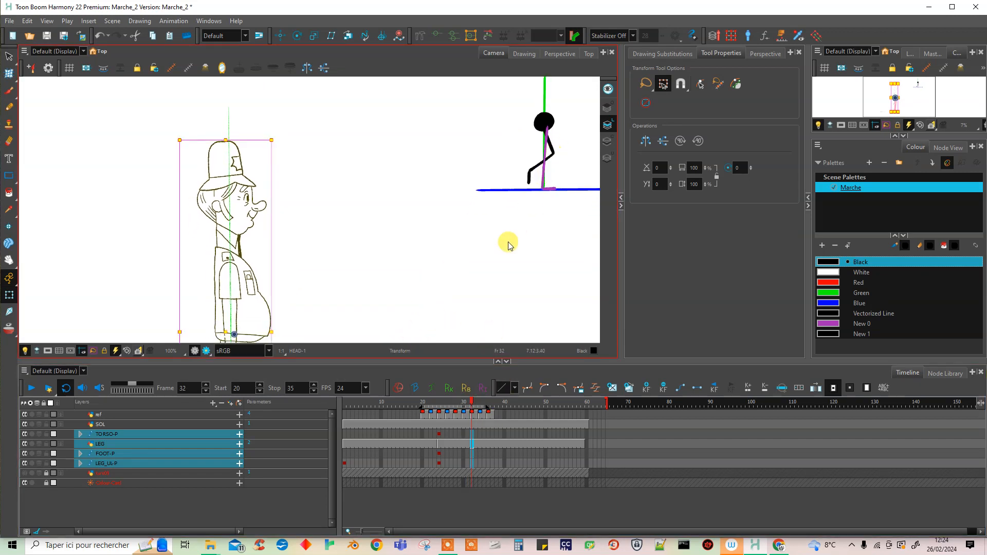
key(ctrl+v)
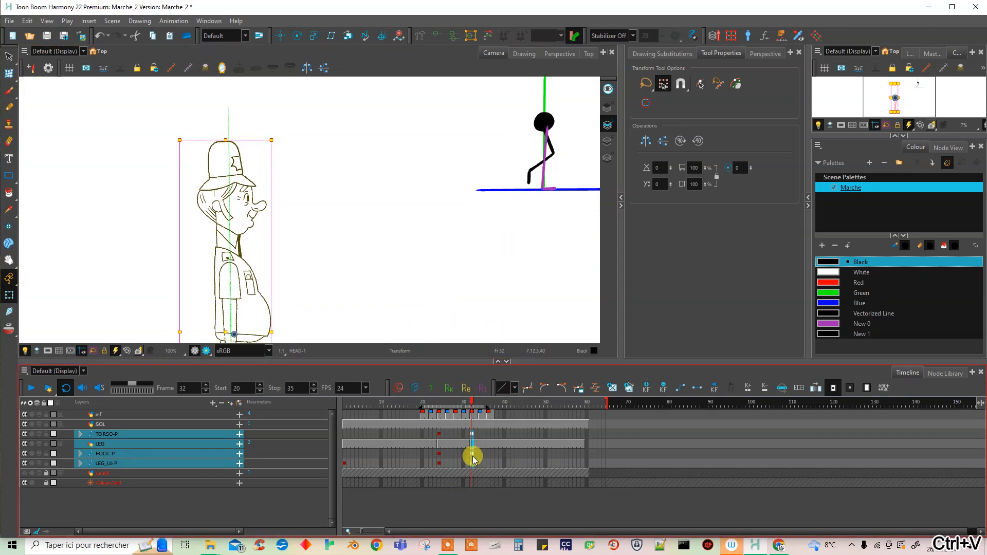
drag(410, 302, 425, 216)
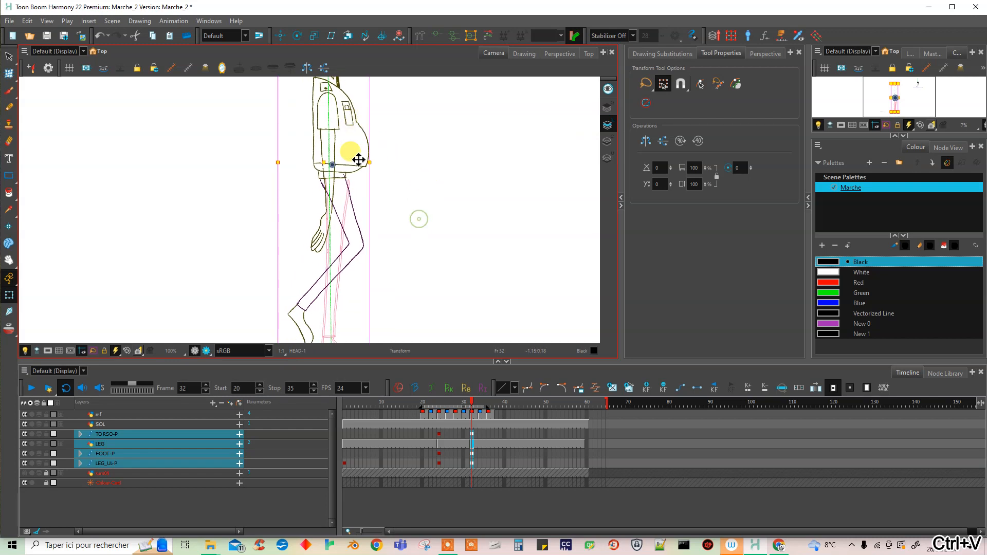
Lock the stick-figure reference and SOL layers, and expand FOOT-P and LEG_UL-P with all their sublayers
key(Escape)
drag(47, 426, 62, 403)
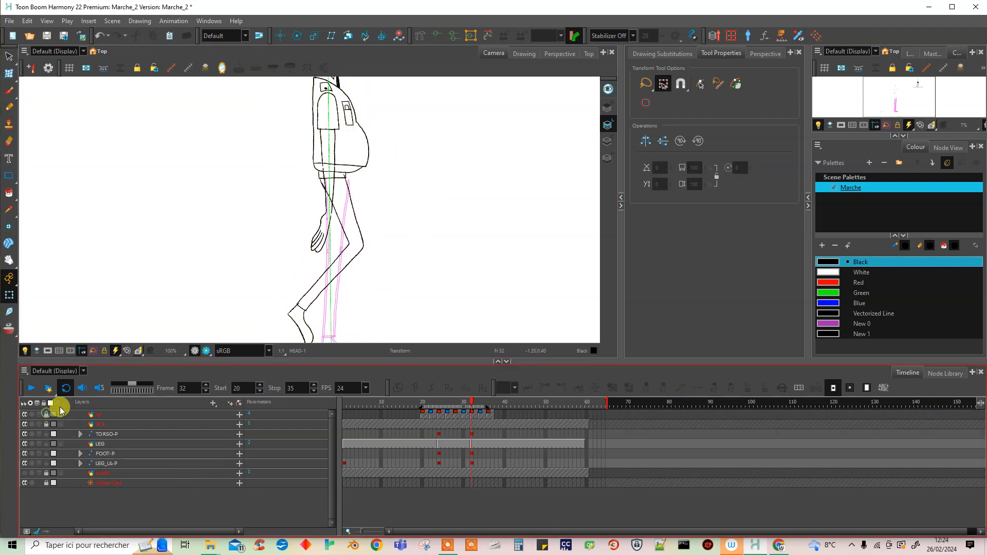
click(81, 454)
click(81, 473)
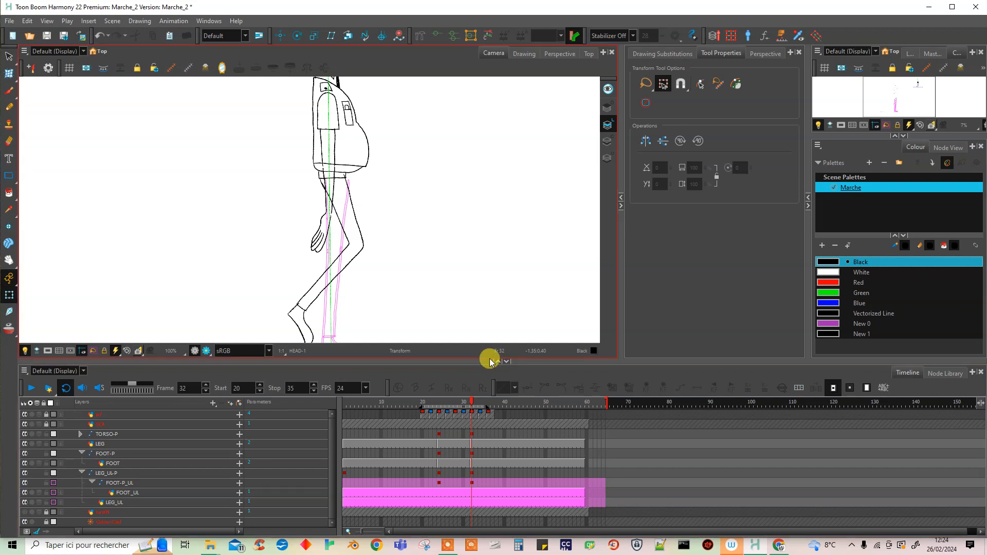
drag(471, 360, 471, 351)
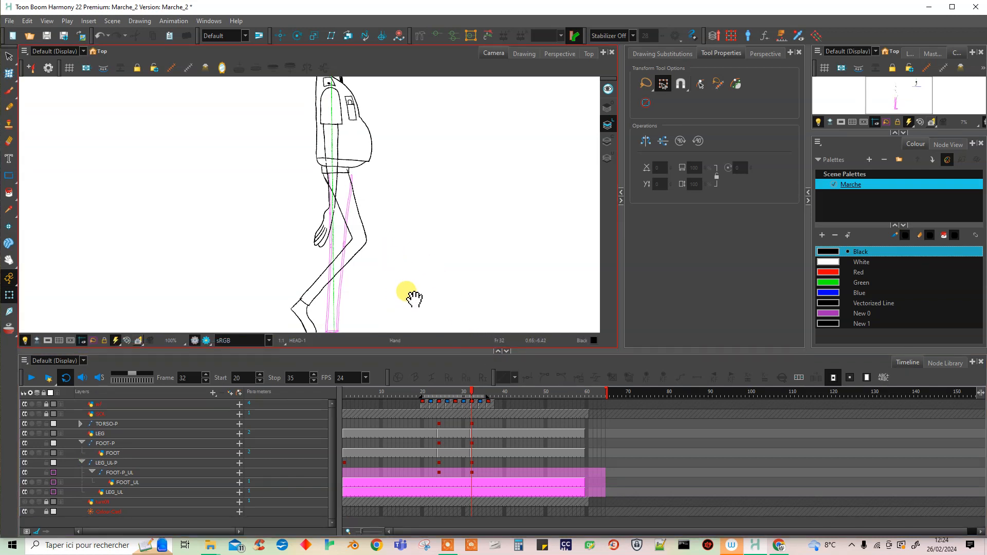
scroll(408, 293, up, 1)
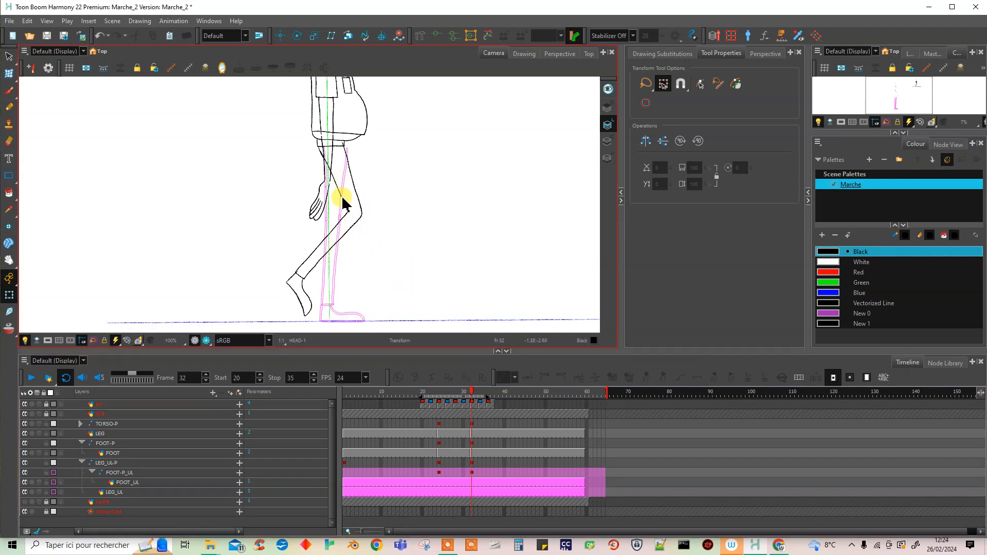
click(120, 463)
click(81, 463)
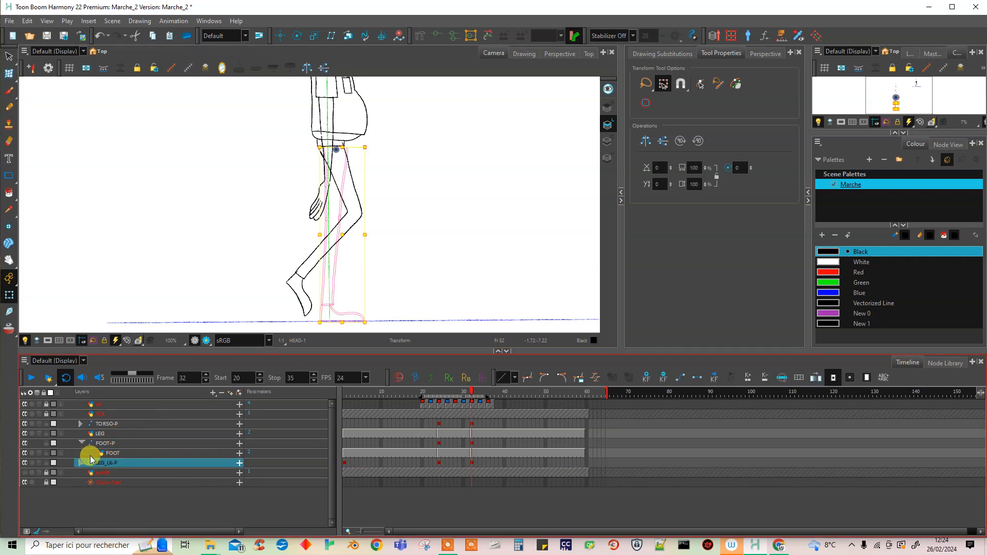
click(80, 464)
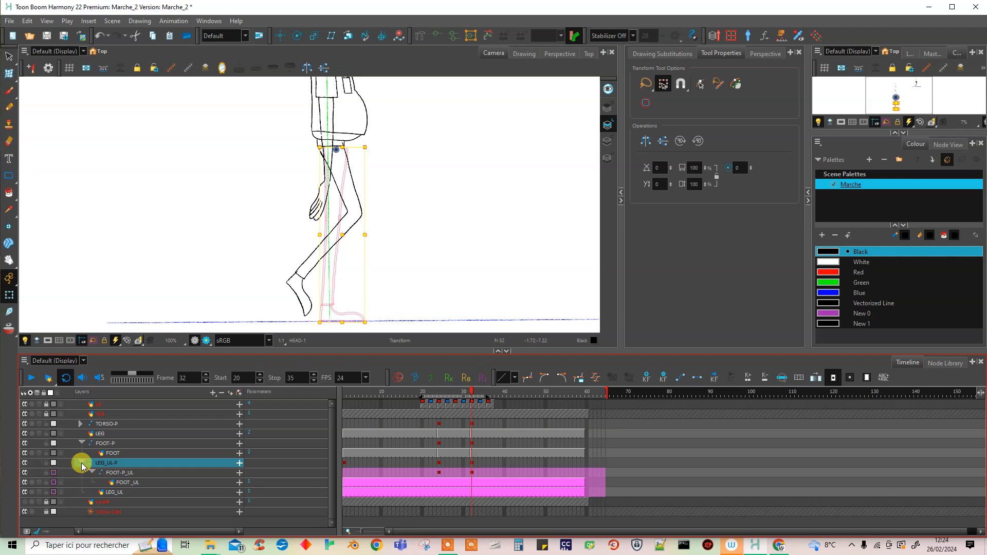
Copy the frame 32 cells of FOOT-P_UL and FOOT_UL onto FOOT-P and FOOT at the same frame
click(471, 472)
shift+click(472, 495)
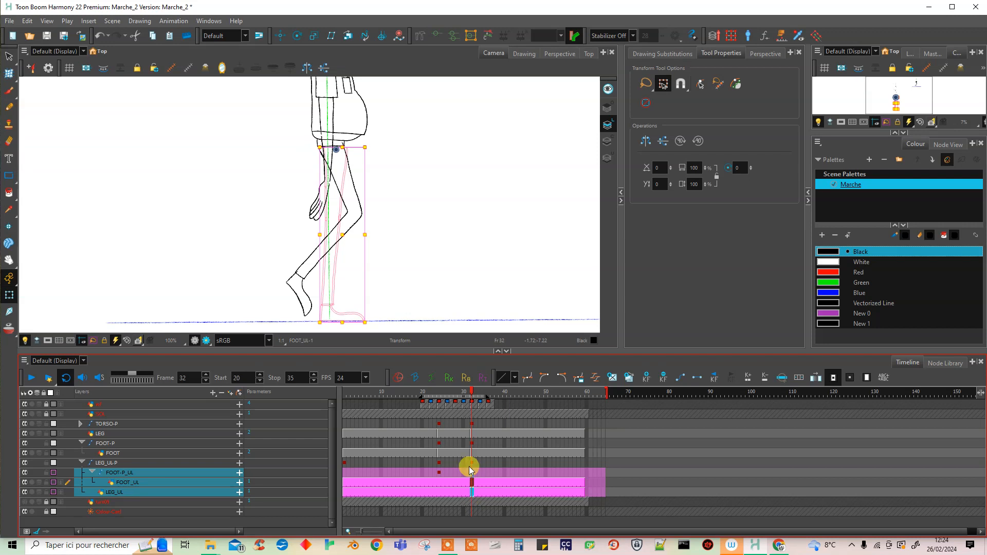
click(472, 473)
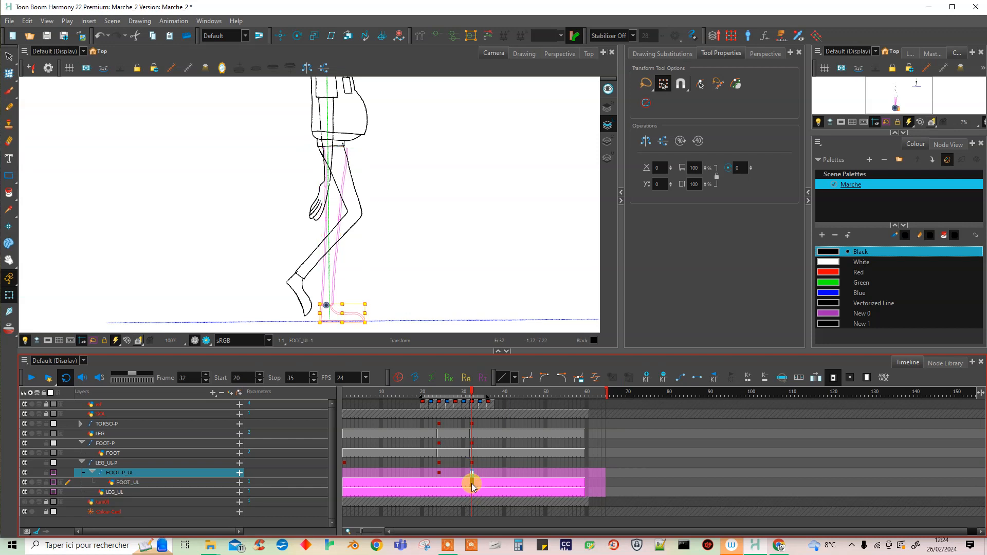
shift+click(473, 484)
key(ctrl+c)
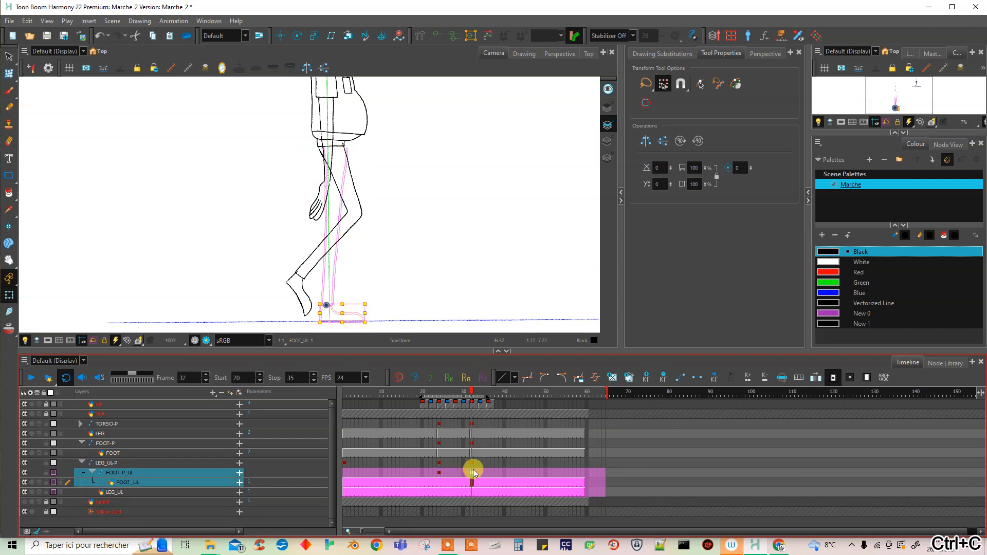
click(473, 425)
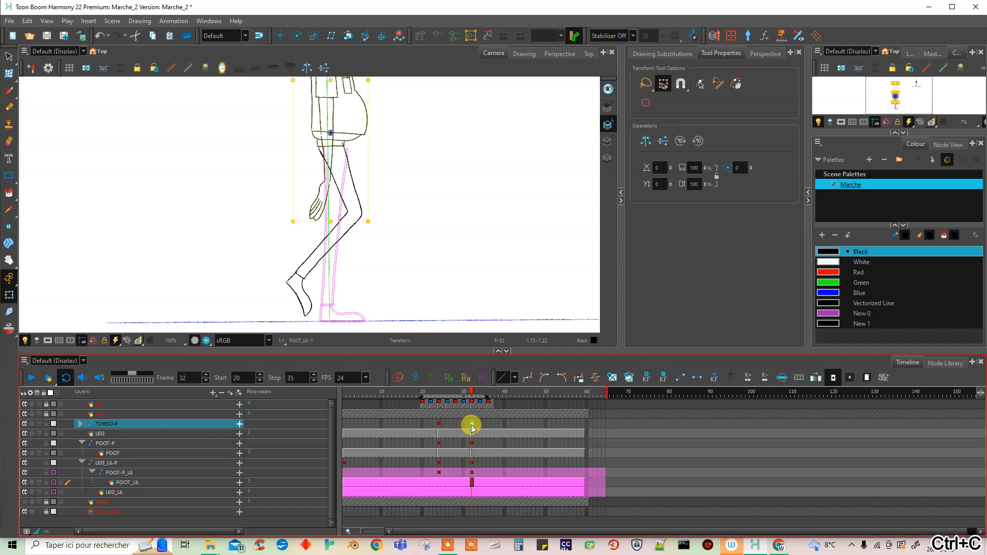
click(472, 443)
shift+click(471, 454)
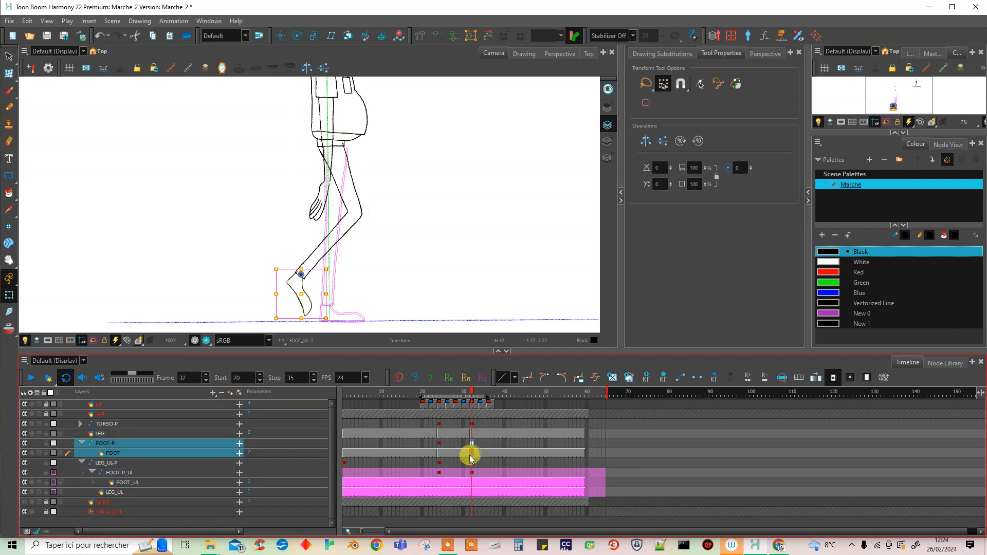
key(ctrl+v)
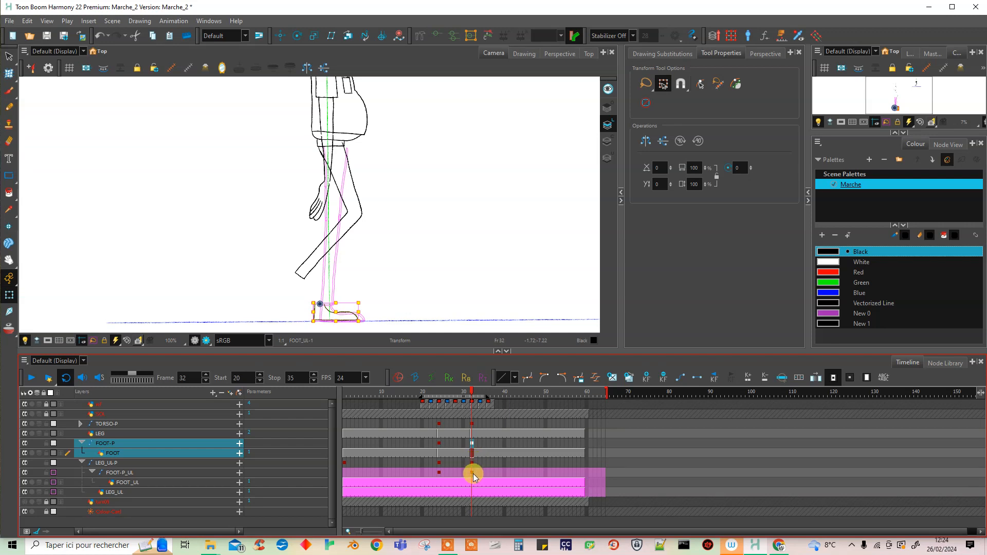
Copy the raised-foot cells of FOOT-P and FOOT from frame 24 onto FOOT-P_UL and FOOT_UL at frame 32
click(439, 443)
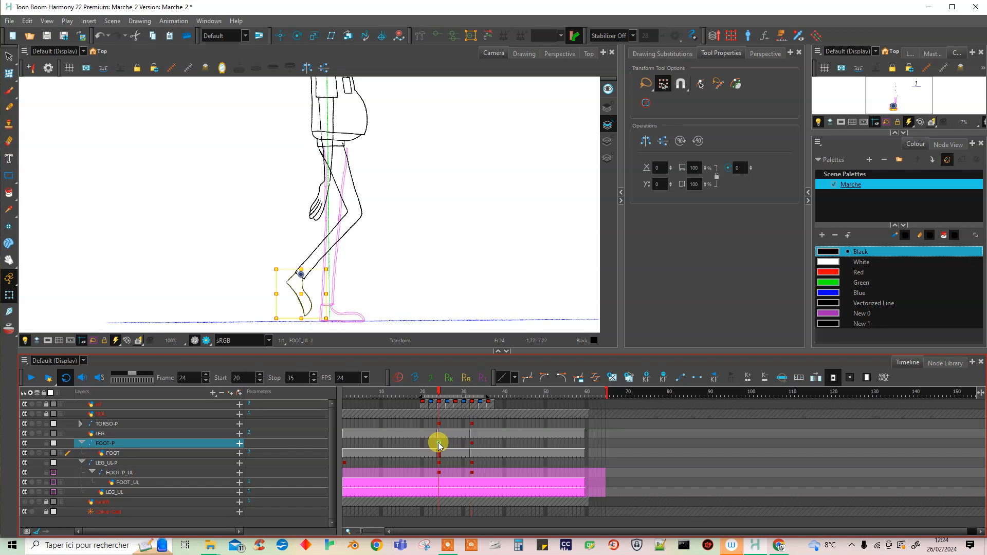
drag(439, 453, 474, 487)
key(ctrl+c)
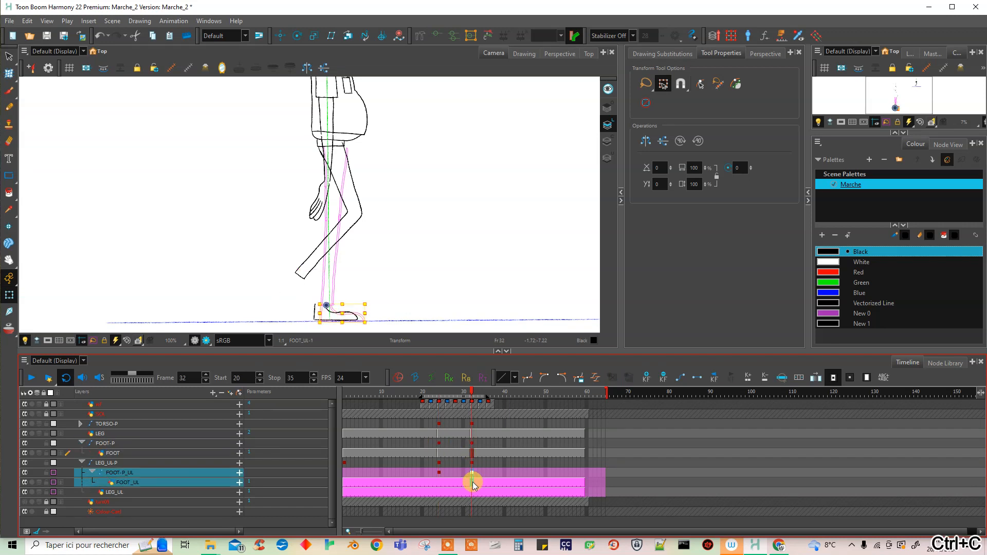
key(ctrl+v)
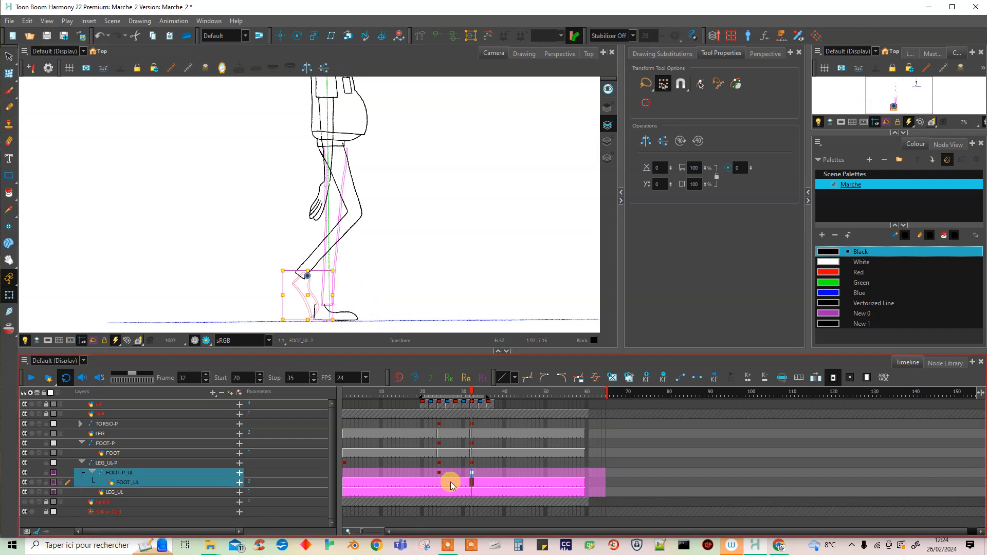
Copy the straight-leg drawing from LEG_UL at frame 24 onto LEG at frame 32
click(440, 492)
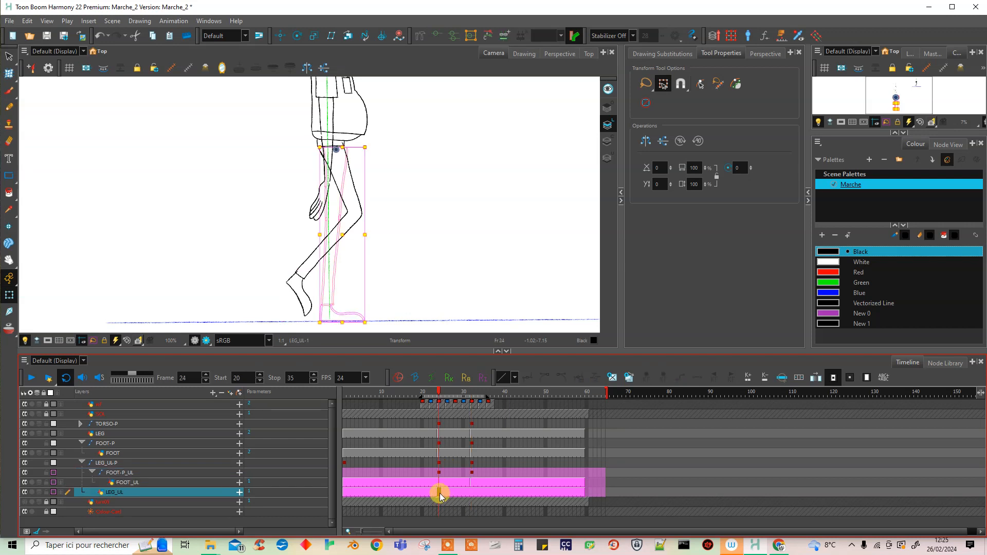
key(ctrl+c)
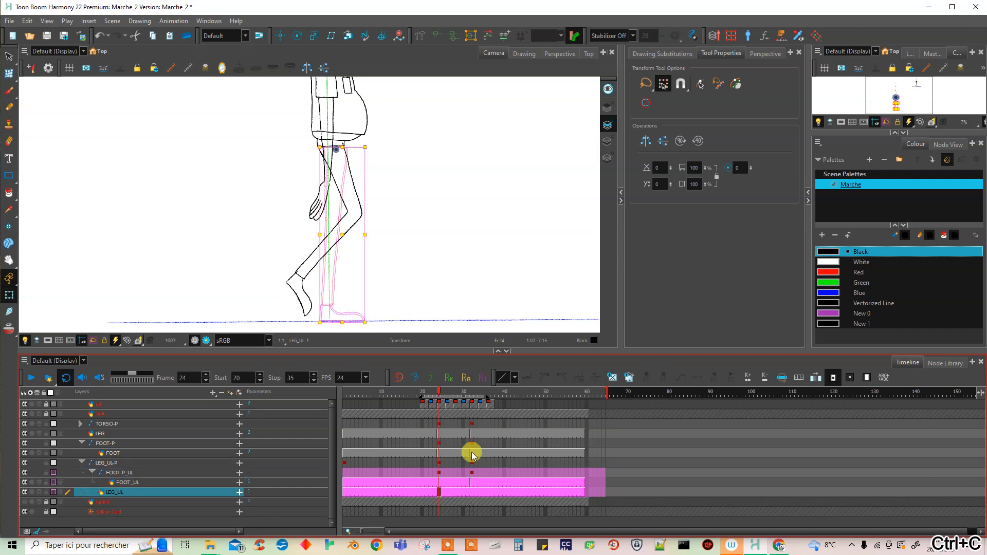
click(472, 454)
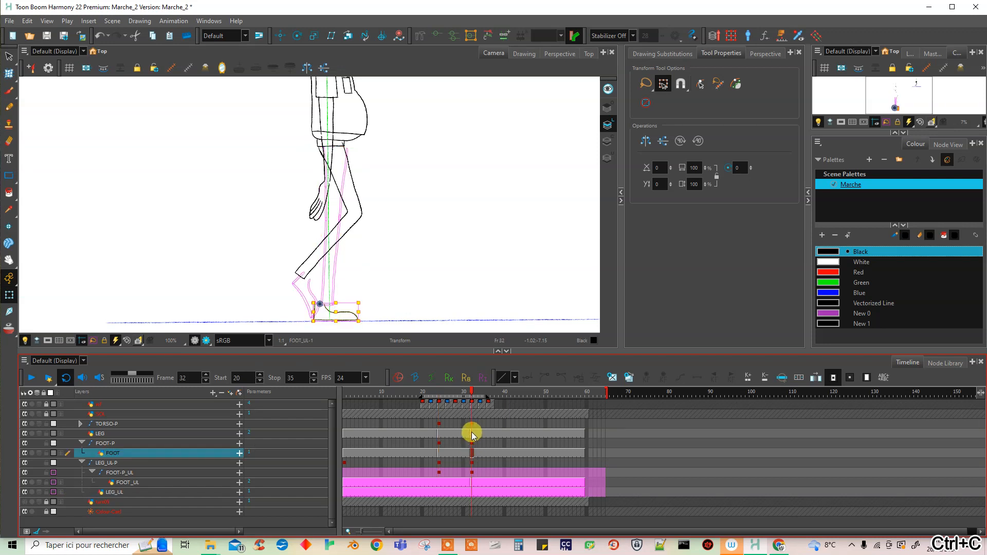
click(472, 435)
key(ctrl+v)
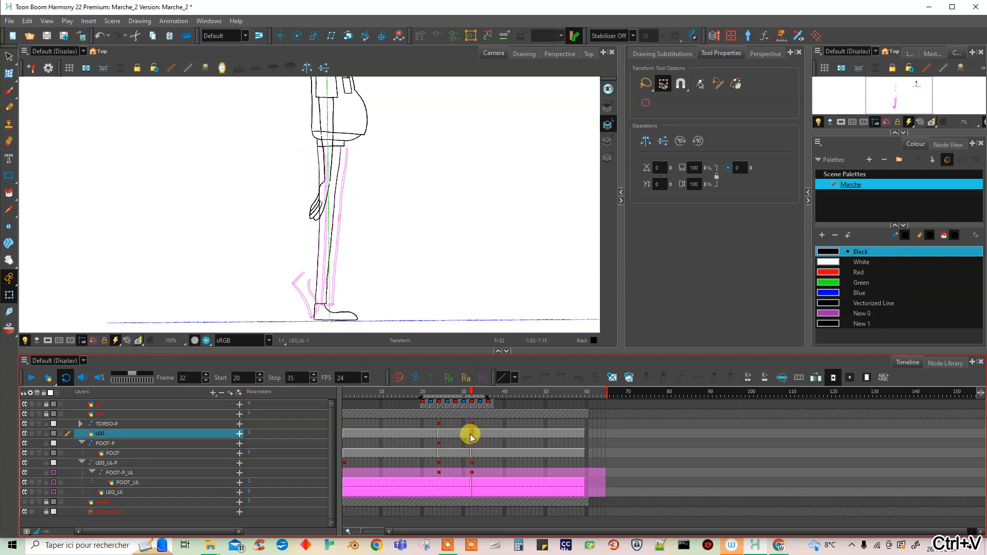
Copy the bent-leg drawing from LEG at frame 24 onto LEG_UL at frame 32
click(439, 435)
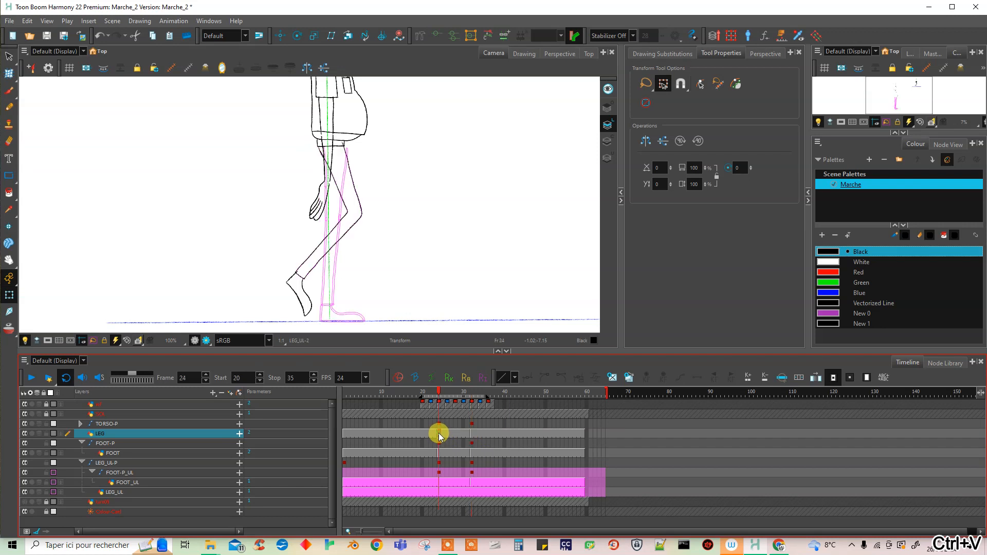
key(ctrl+c)
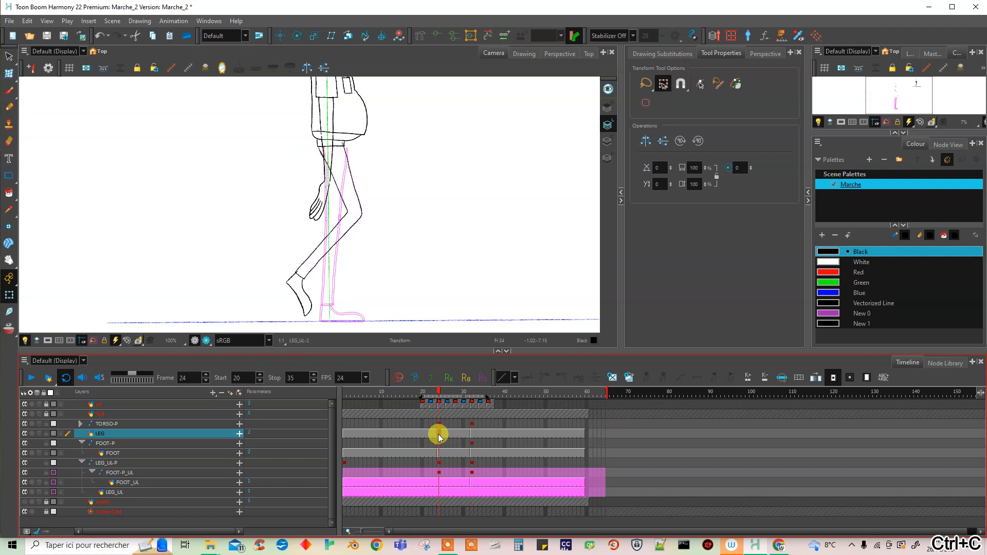
click(472, 492)
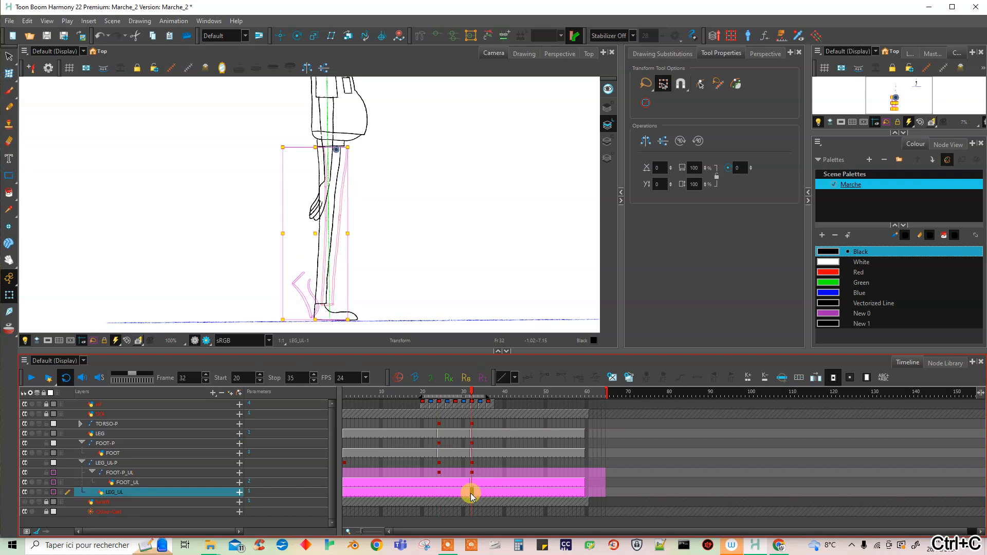
key(ctrl+v)
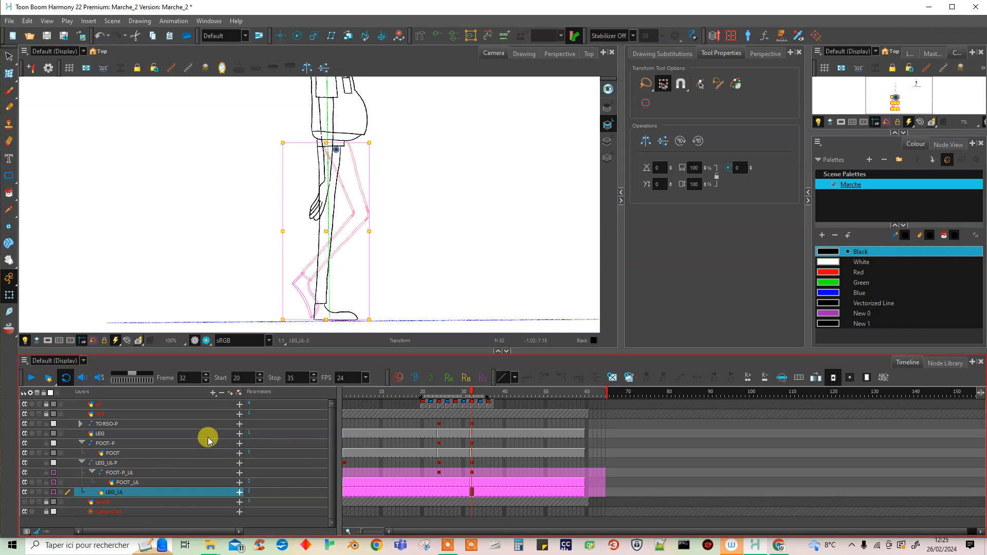
Shift the whole LEG_UL-P leg slightly backward under the hip at frame 32, and save the scene
click(472, 463)
click(333, 152)
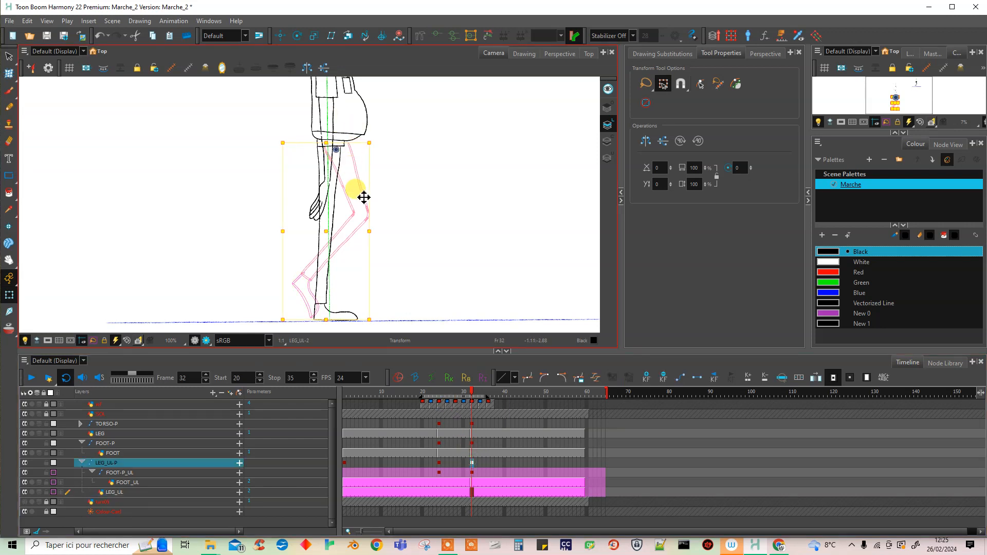
mouse_move(352, 260)
mouse_down()
mouse_move(324, 300)
mouse_move(335, 315)
mouse_move(311, 320)
mouse_move(318, 311)
mouse_up()
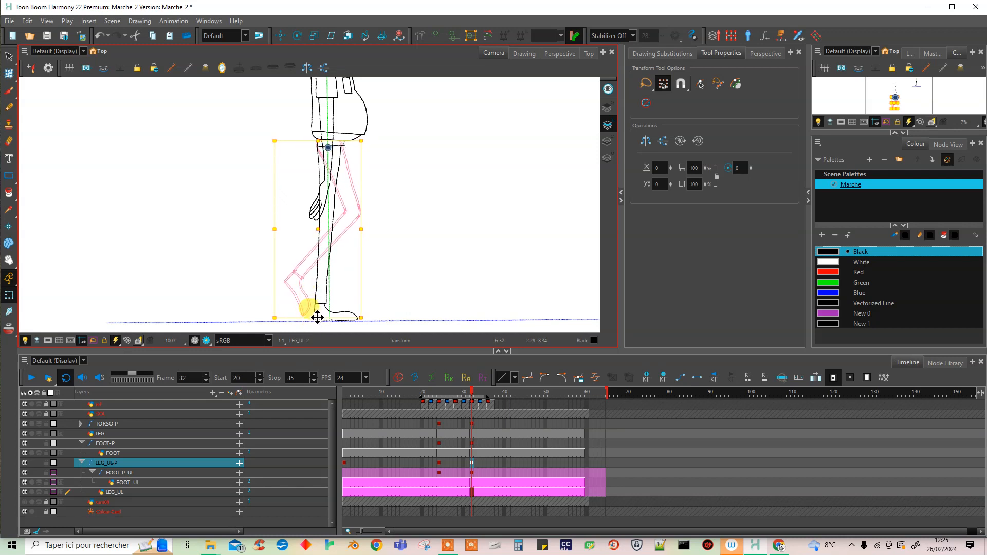
drag(316, 317, 319, 313)
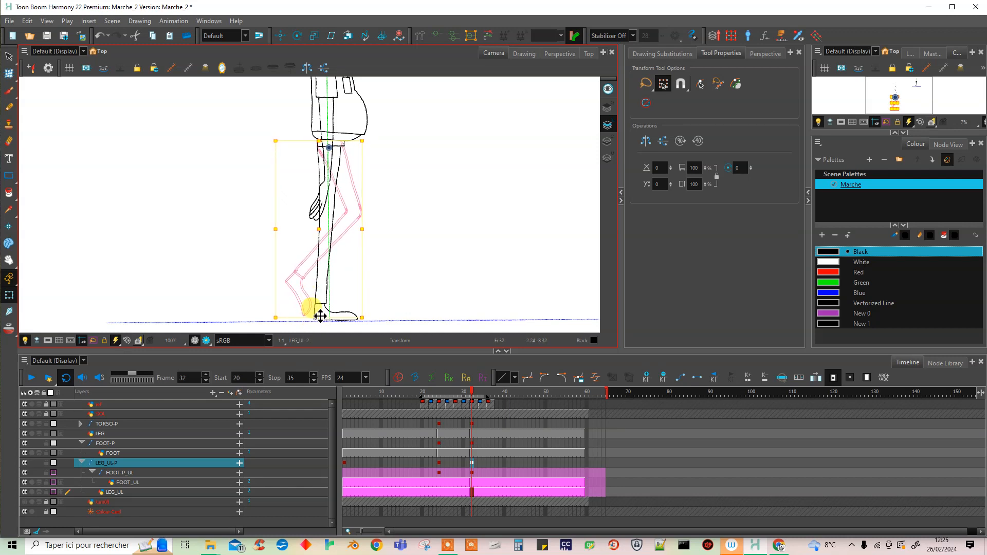
click(461, 265)
scroll(453, 252, down, 4)
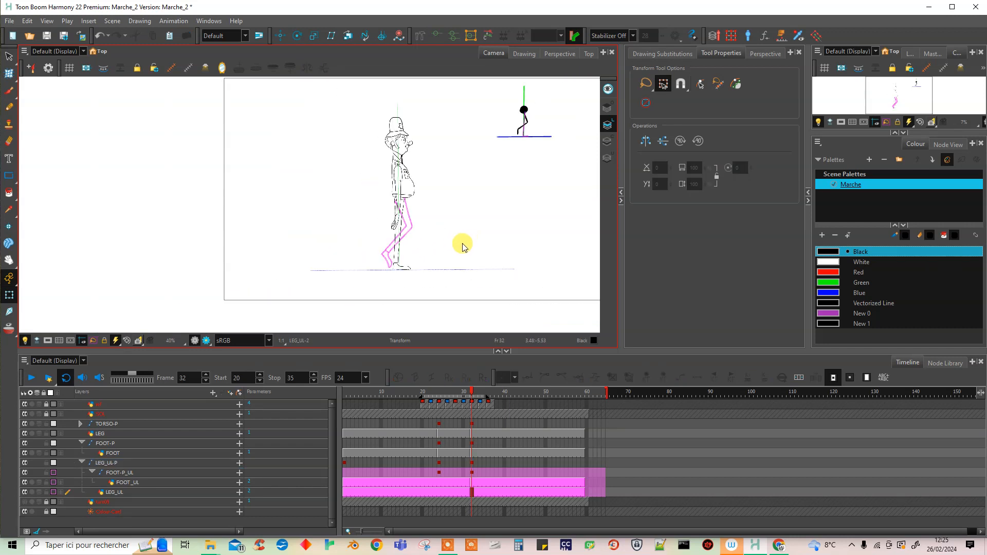
key(ctrl+s)
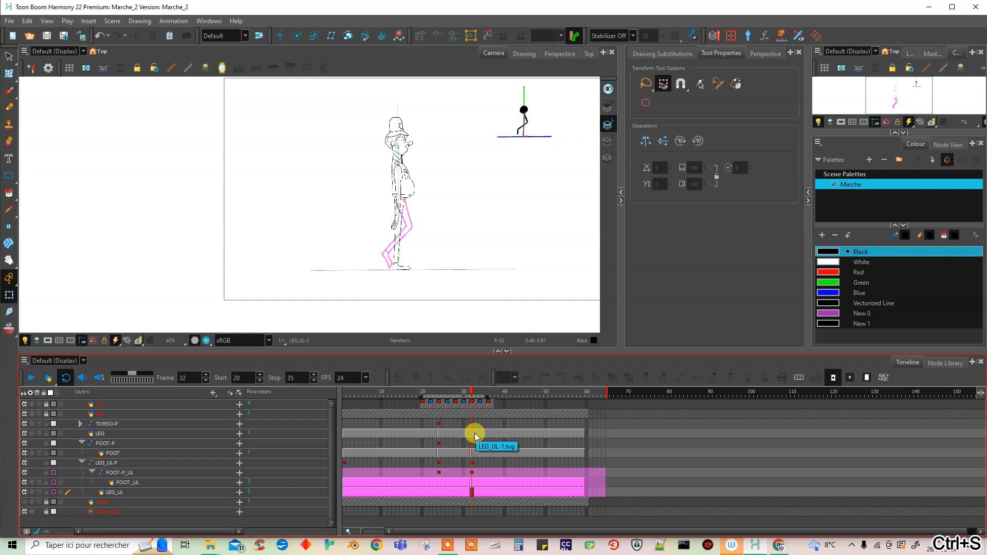
Scrub the timeline to frame 28 to compare the cut-out with the stick-figure reference
scroll(419, 152, down, 2)
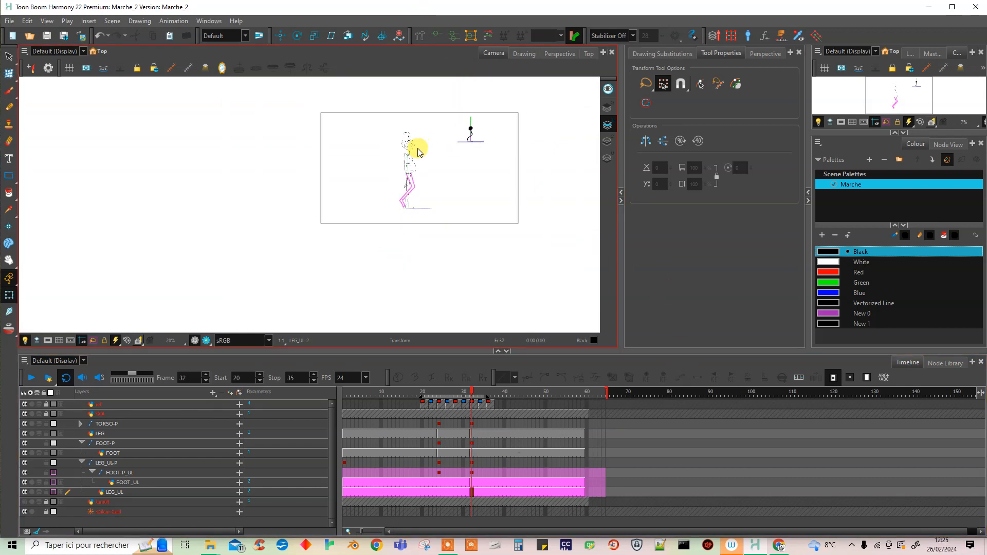
scroll(498, 101, up, 2)
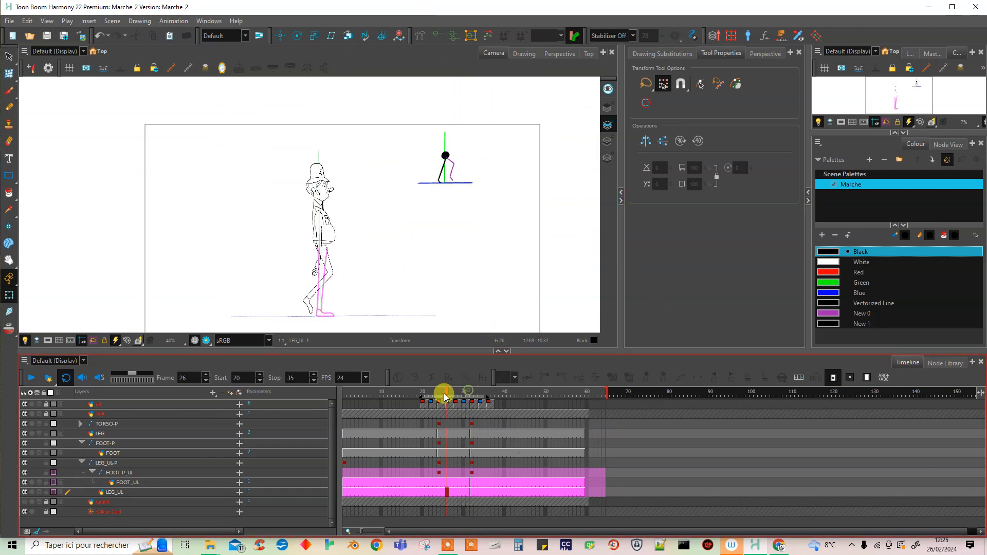
mouse_move(445, 396)
mouse_down()
mouse_move(407, 396)
mouse_move(457, 394)
mouse_up()
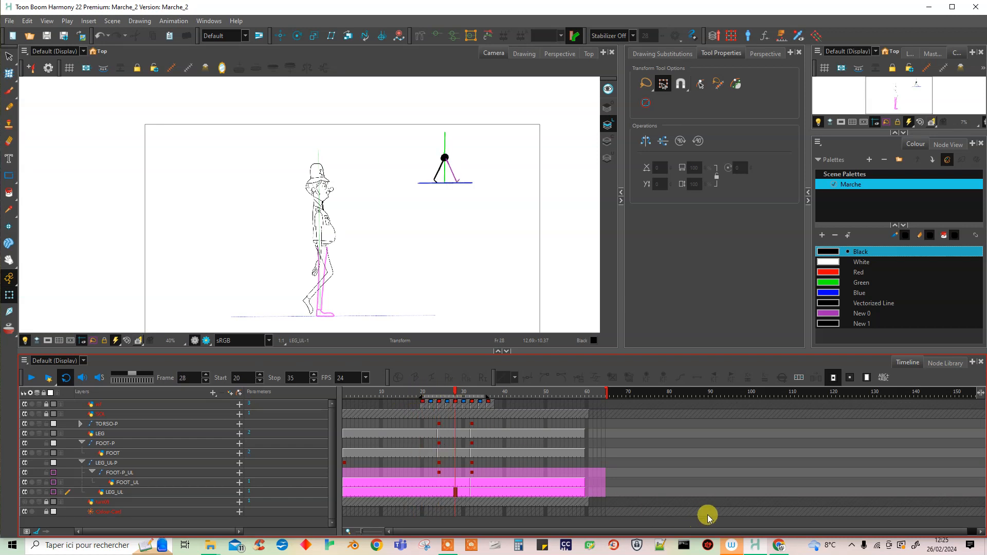
click(452, 547)
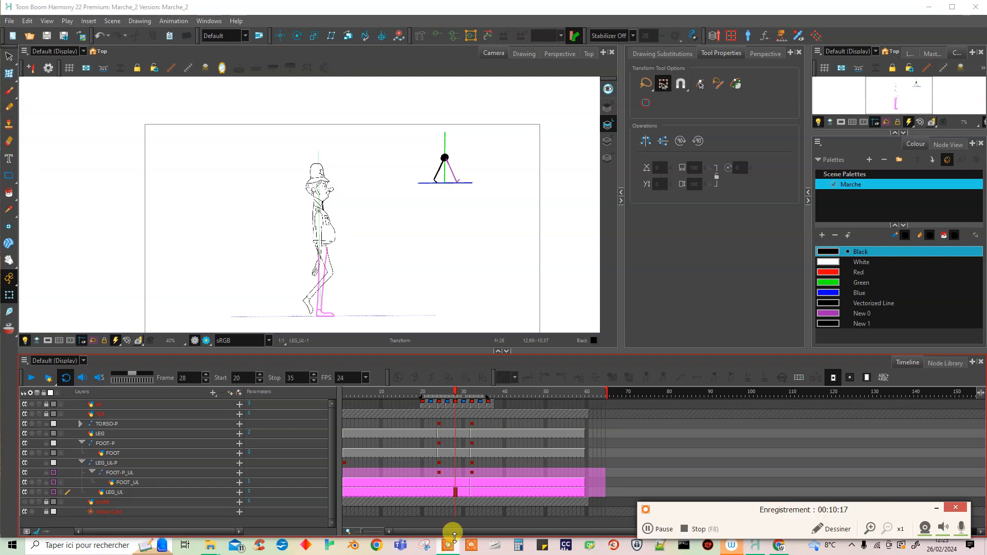